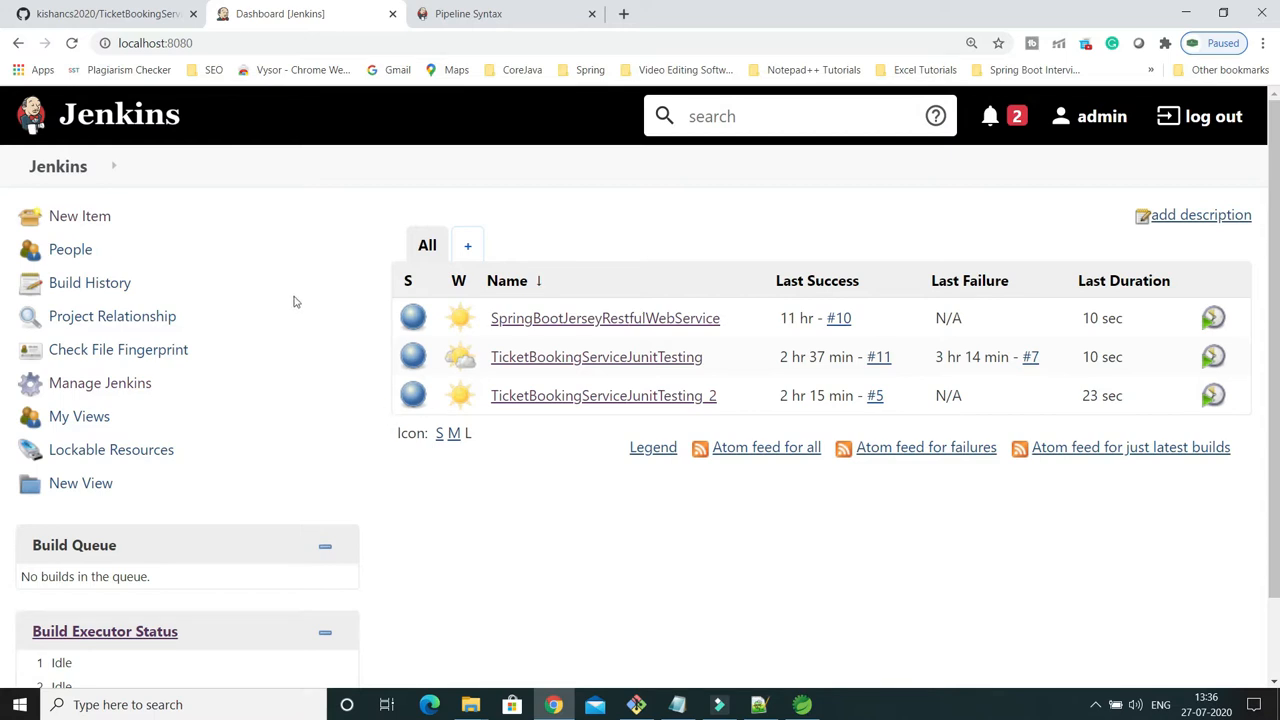
Start a new Jenkins item and copy the repository name TicketBookingServiceJunitTesting from the address of its GitHub page.
{"action": "left_click", "coordinate": [80, 217]}
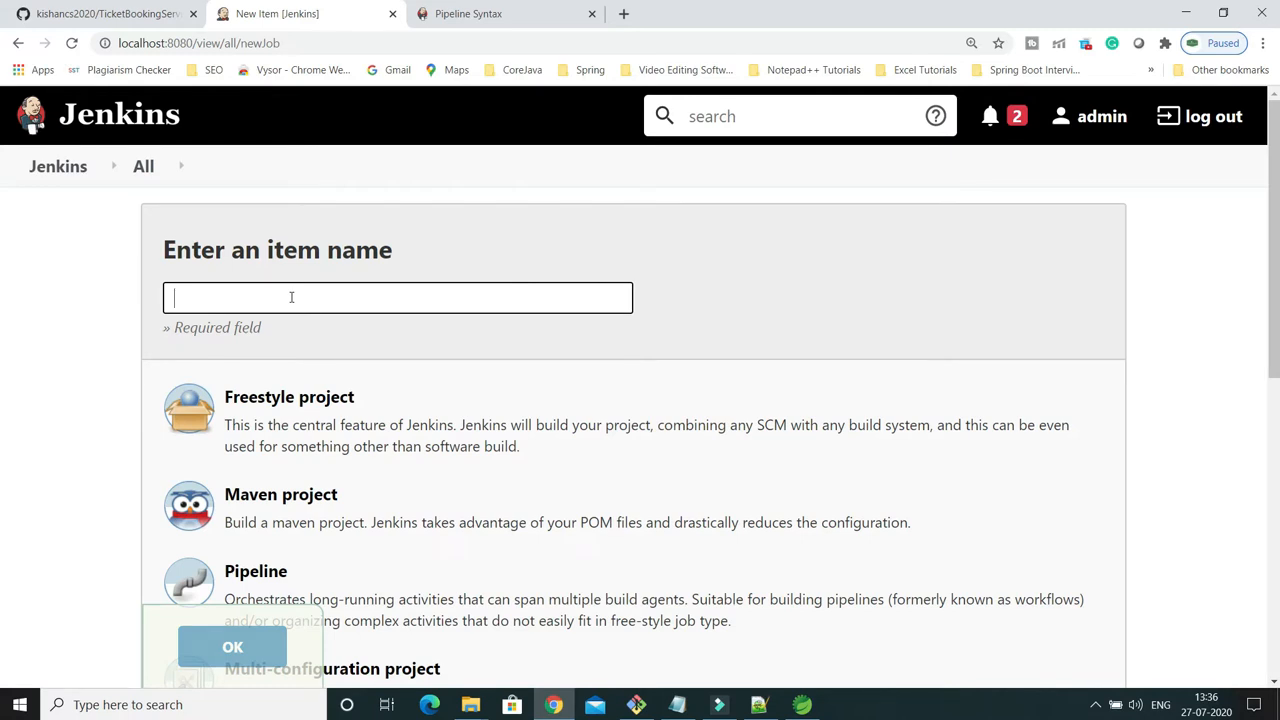
{"action": "left_click", "coordinate": [145, 20]}
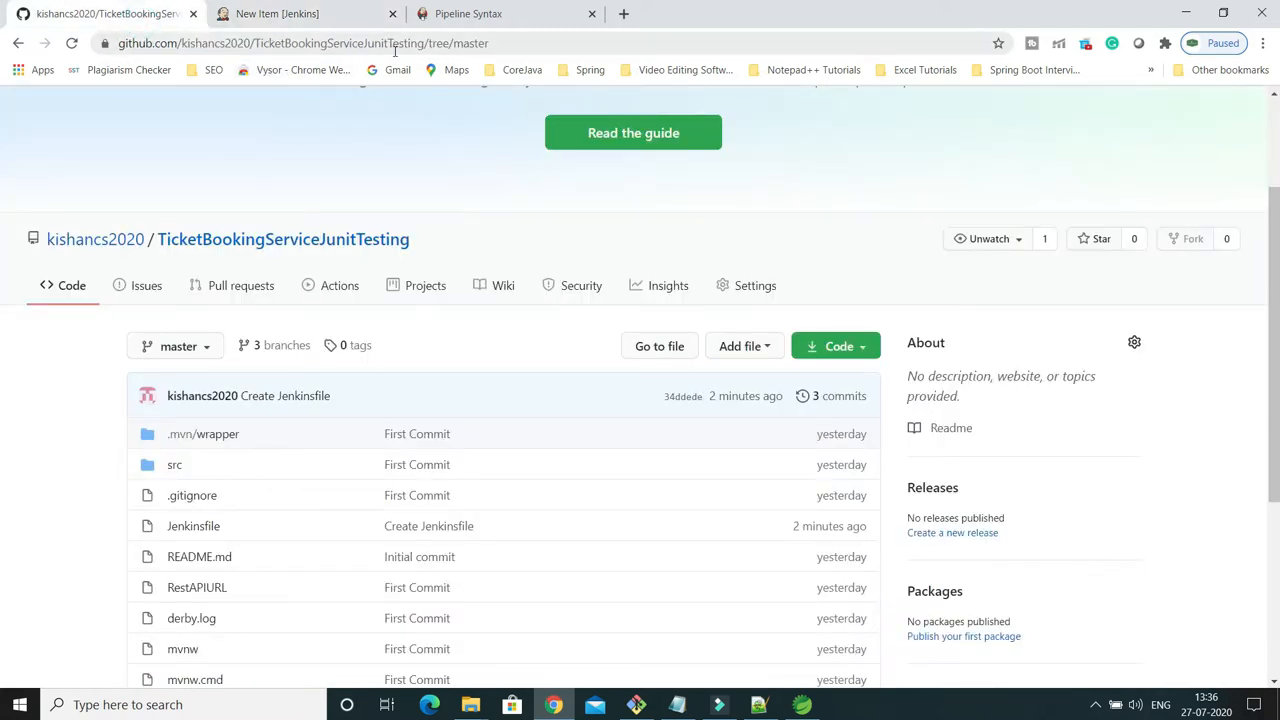
{"action": "left_click_drag", "start_coordinate": [426, 42], "coordinate": [258, 44]}
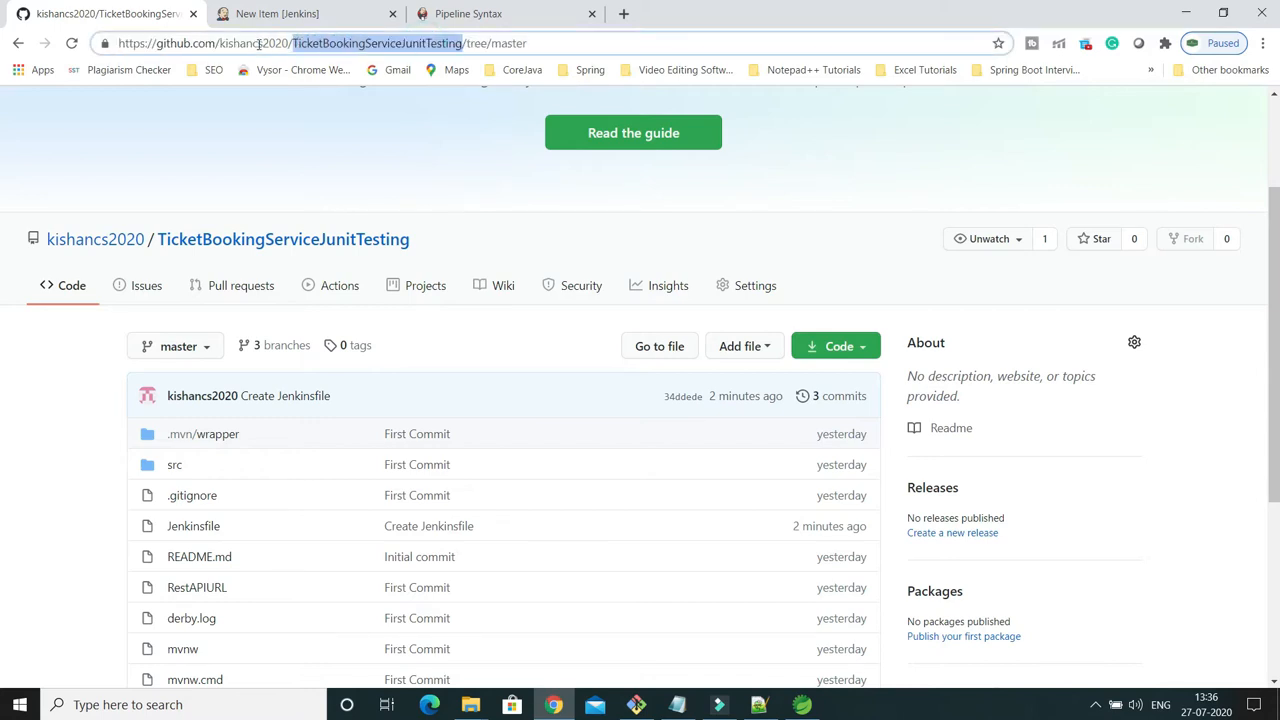
{"action": "right_click", "coordinate": [316, 44]}
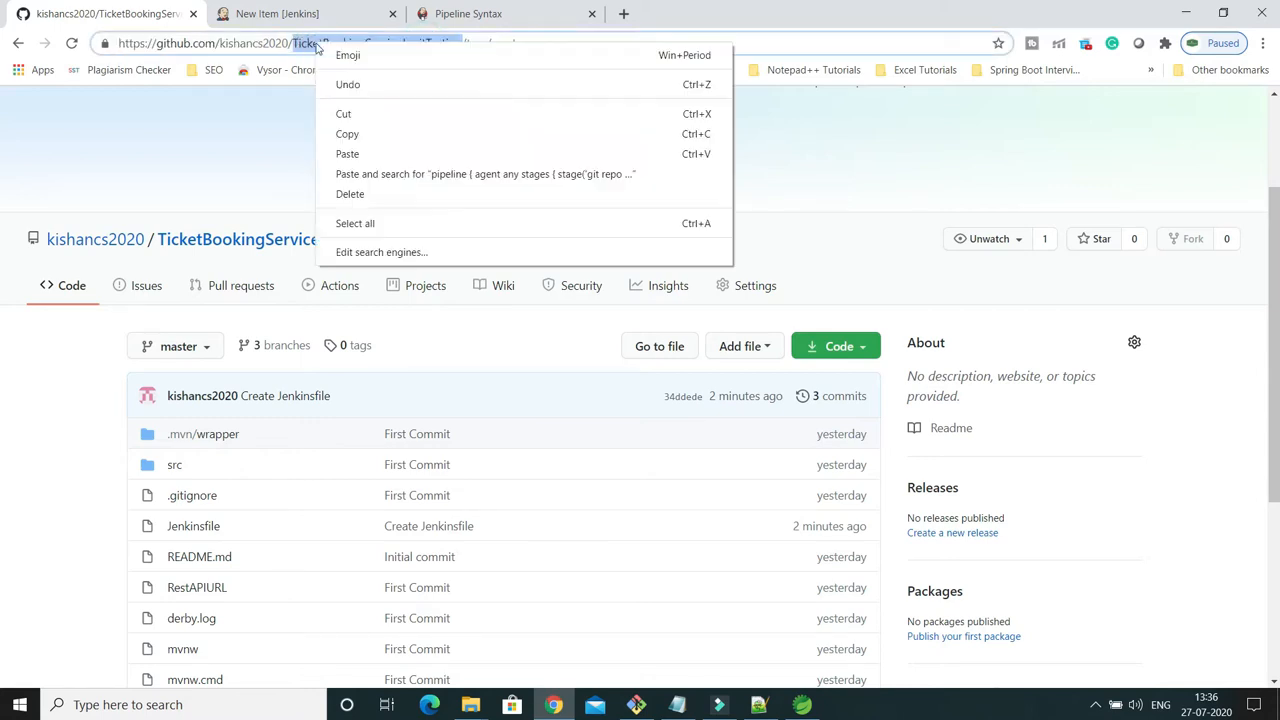
{"action": "left_click", "coordinate": [347, 134]}
Name the new Jenkins item TicketBookingServiceJunitTesting-pipeline, reusing the copied repository name.
{"action": "left_click", "coordinate": [277, 14]}
{"action": "left_click", "coordinate": [270, 295]}
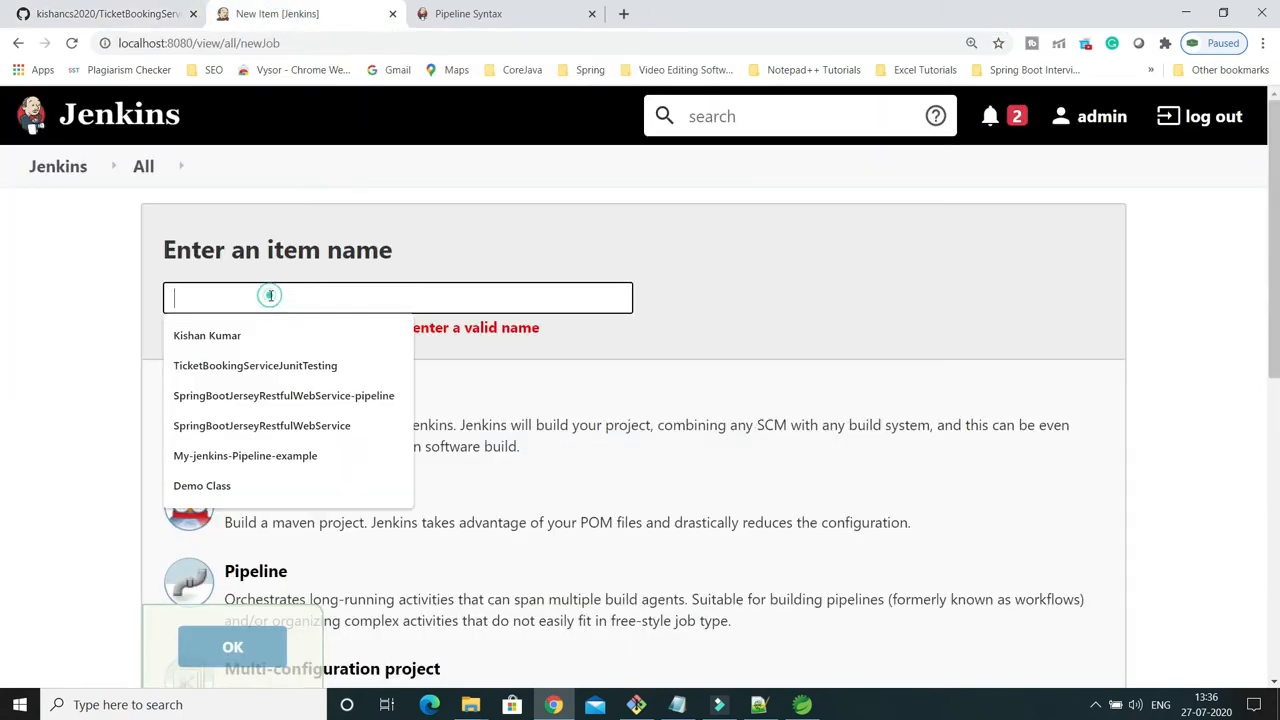
{"action": "key", "text": "ctrl+v"}
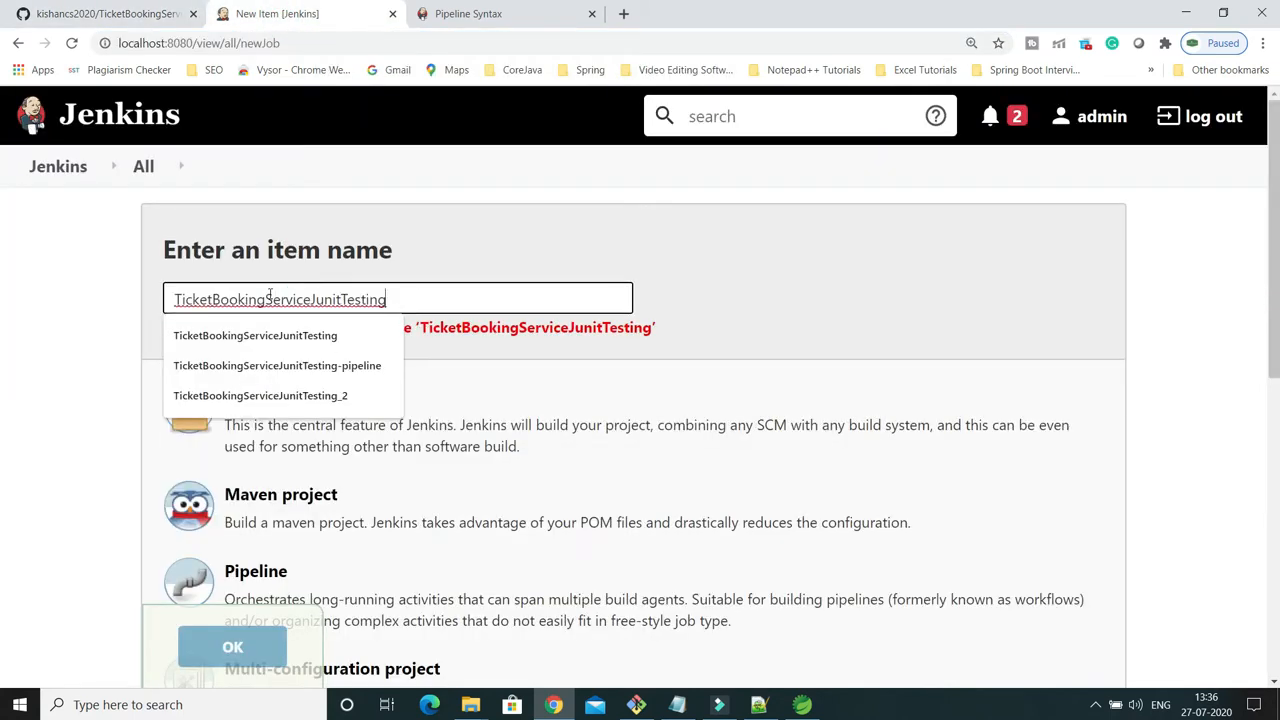
{"action": "type", "text": "-pi"}
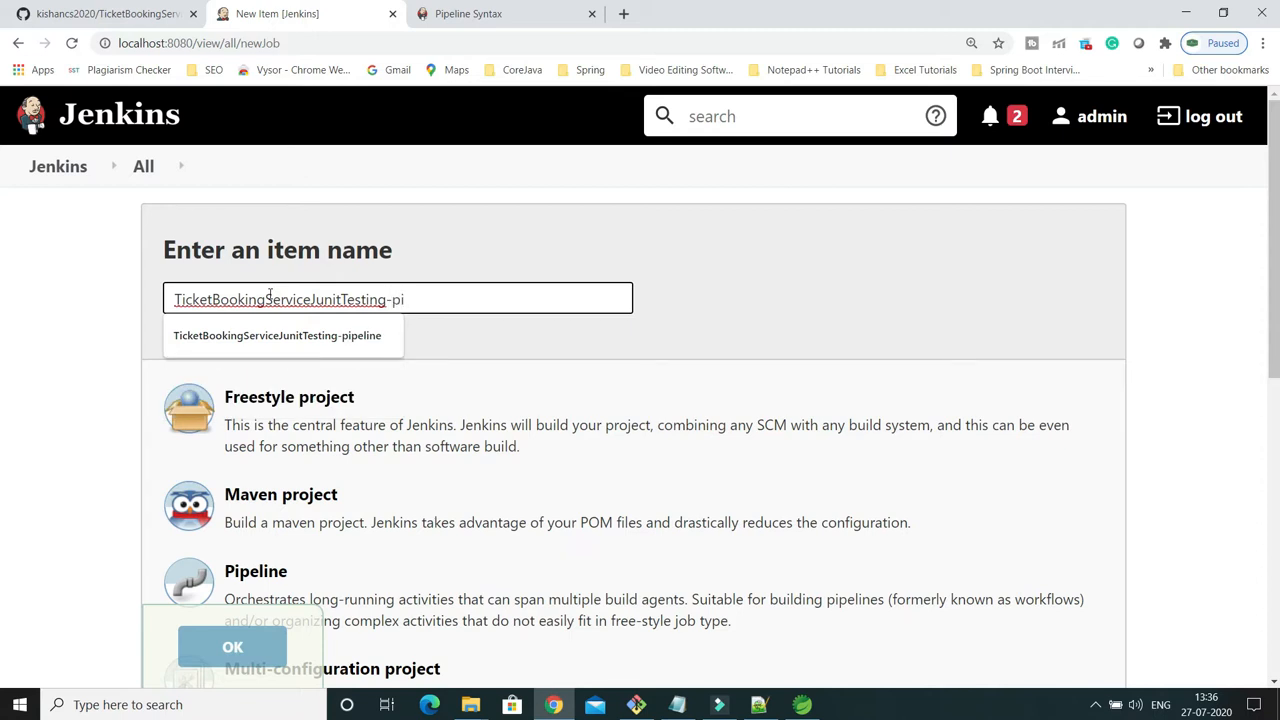
{"action": "type", "text": "peline"}
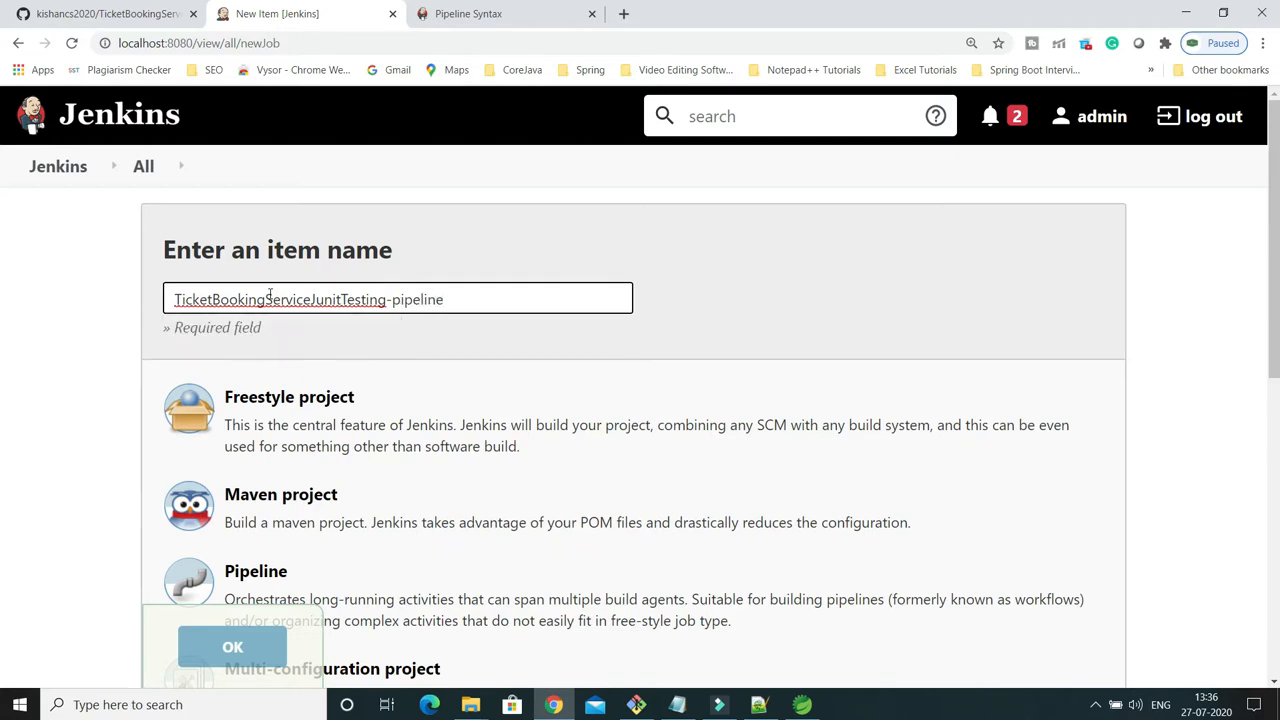
{"action": "left_click", "coordinate": [733, 292]}
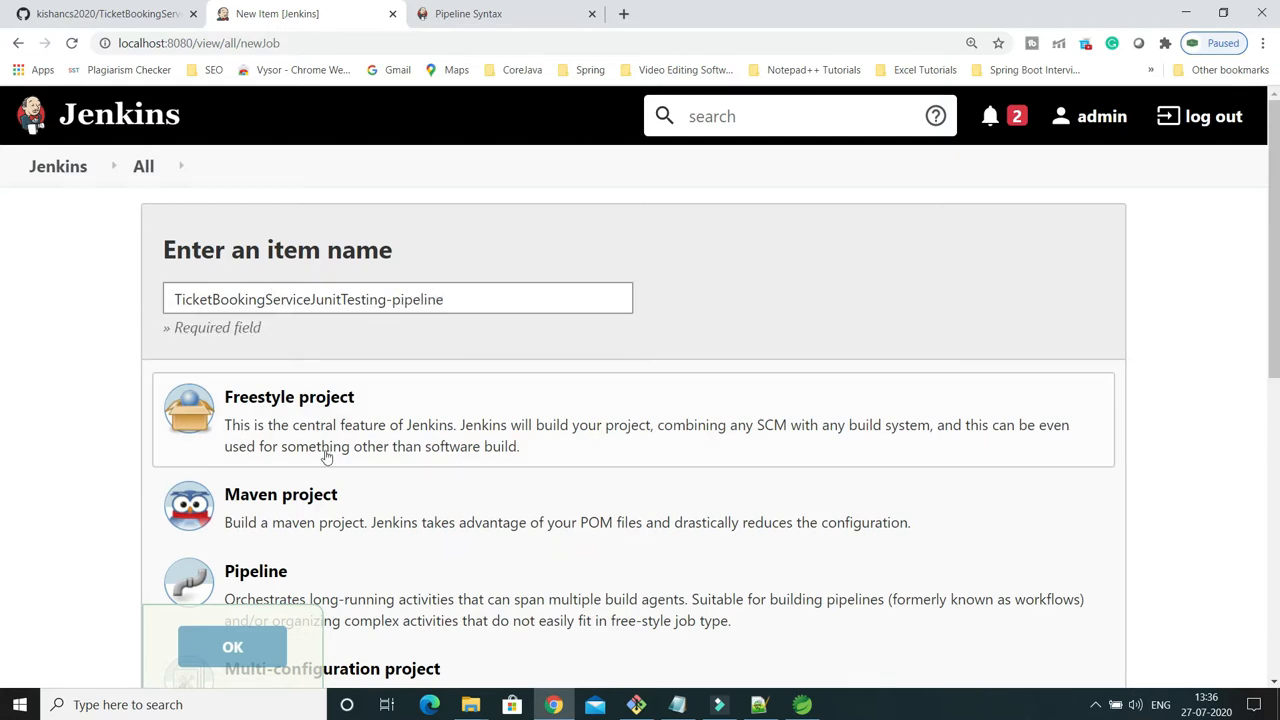
Choose Pipeline as the project type and create the item.
{"action": "scroll", "coordinate": [328, 451], "scroll_direction": "down", "scroll_amount": 1}
{"action": "scroll", "coordinate": [326, 456], "scroll_direction": "down", "scroll_amount": 2}
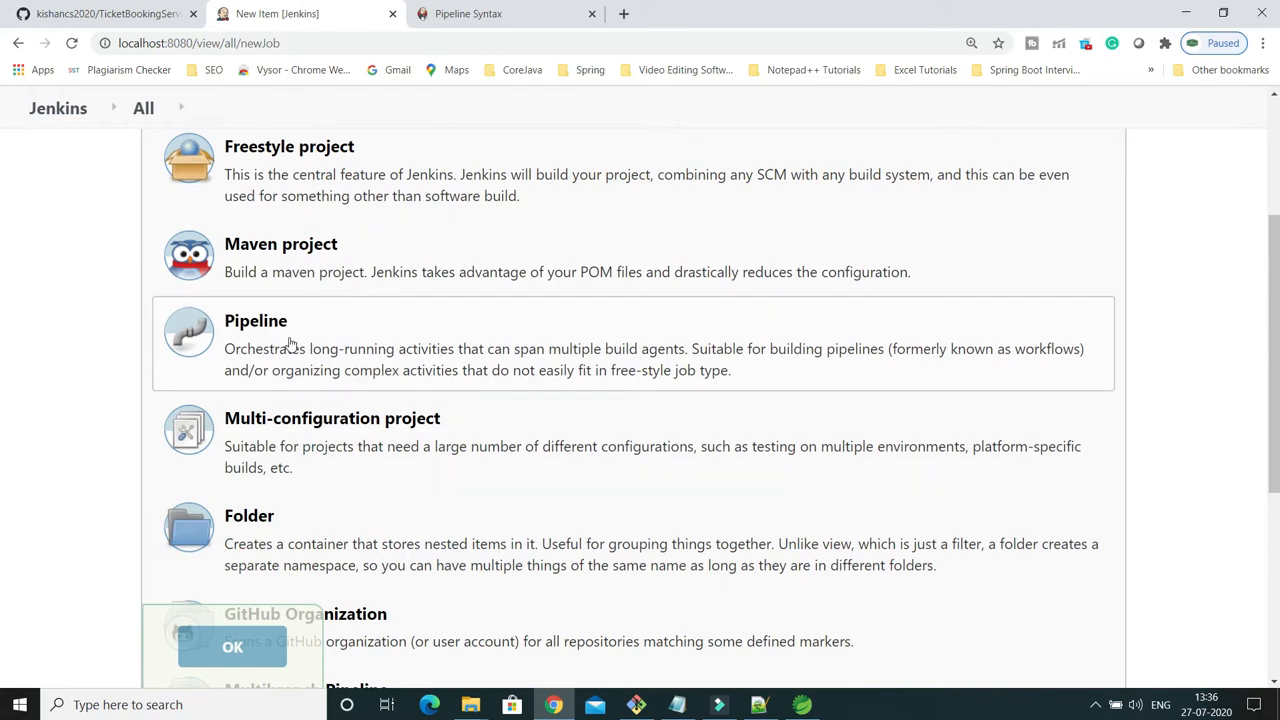
{"action": "scroll", "coordinate": [291, 345], "scroll_direction": "down", "scroll_amount": 2}
{"action": "scroll", "coordinate": [291, 345], "scroll_direction": "down", "scroll_amount": 1}
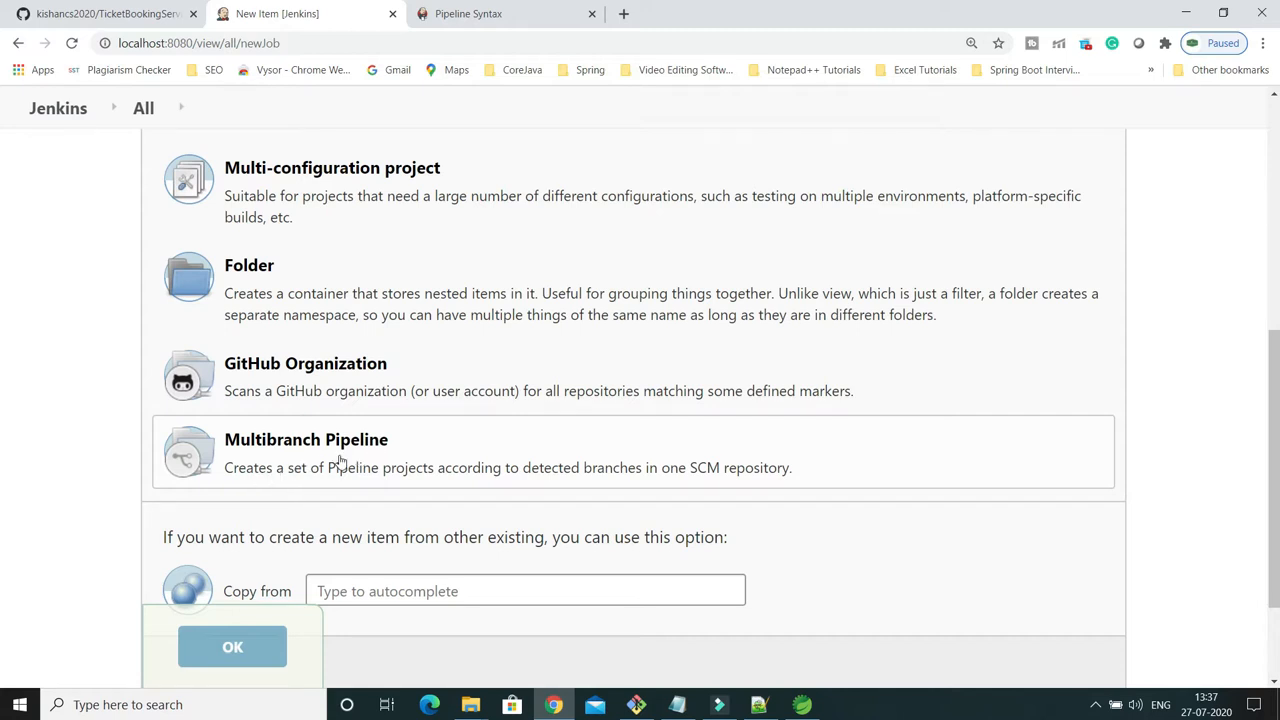
{"action": "scroll", "coordinate": [338, 463], "scroll_direction": "up", "scroll_amount": 1}
{"action": "scroll", "coordinate": [340, 462], "scroll_direction": "up", "scroll_amount": 1}
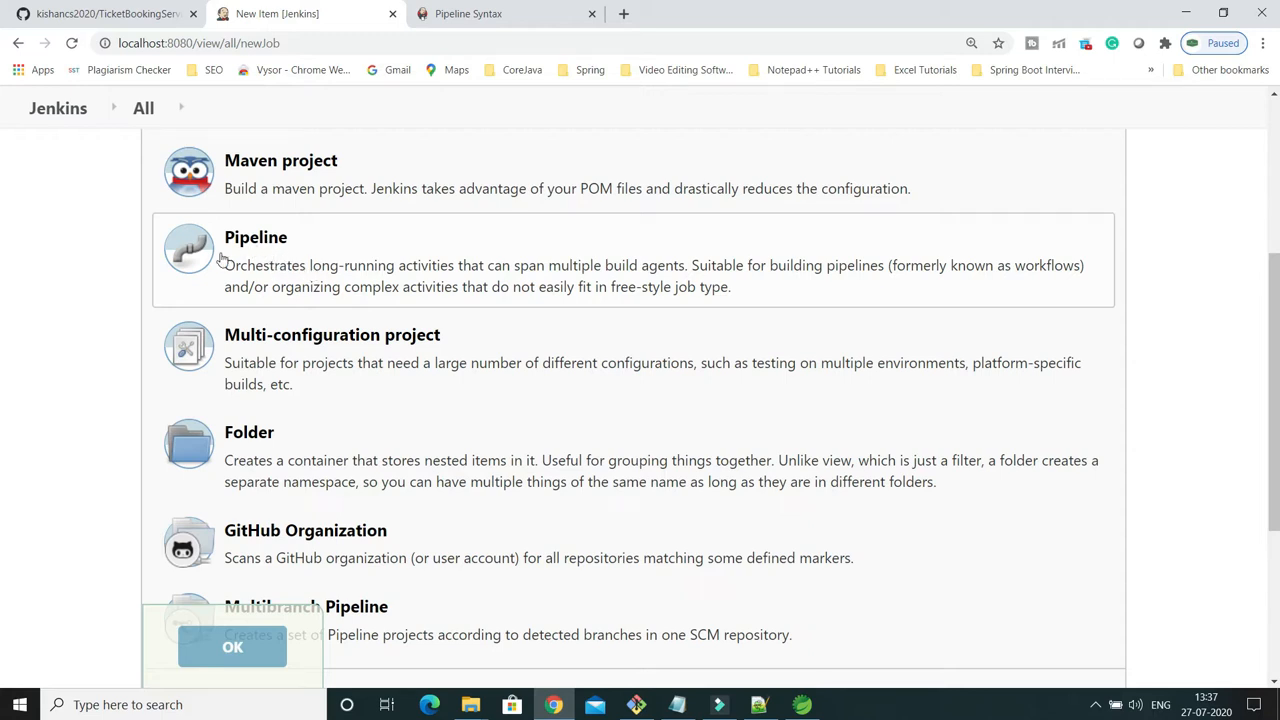
{"action": "left_click", "coordinate": [255, 251]}
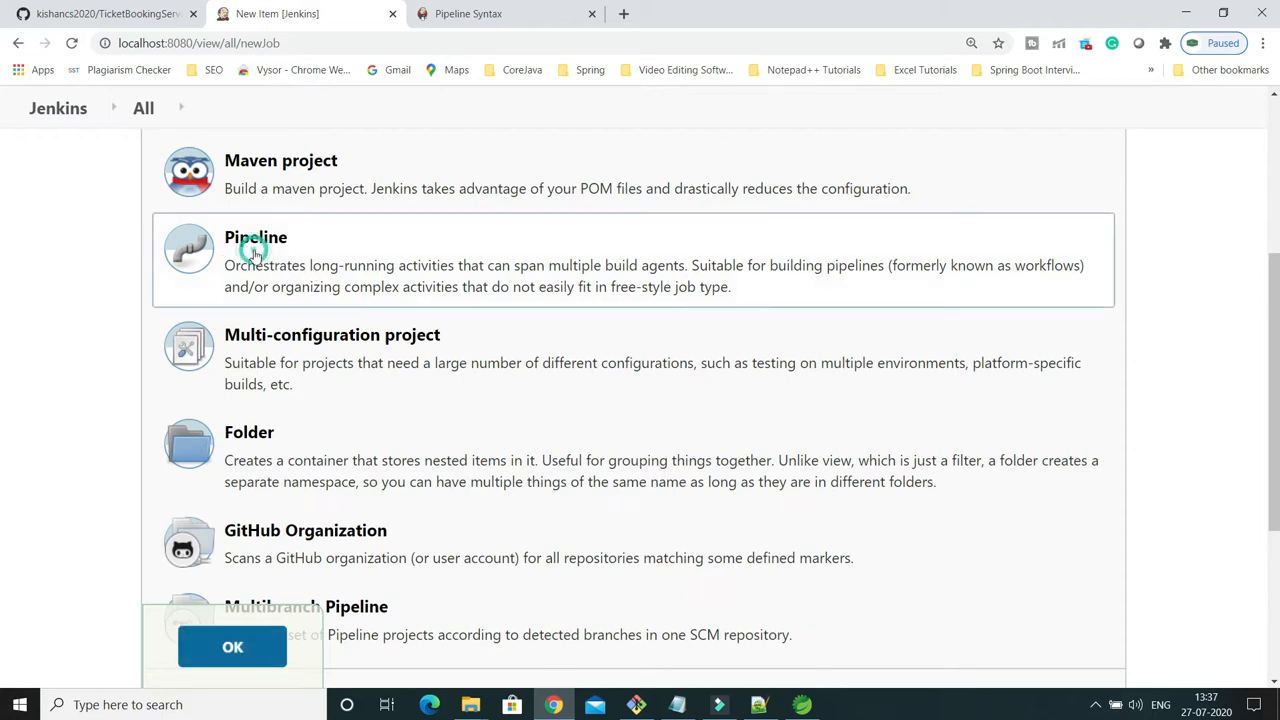
{"action": "left_click", "coordinate": [233, 647]}
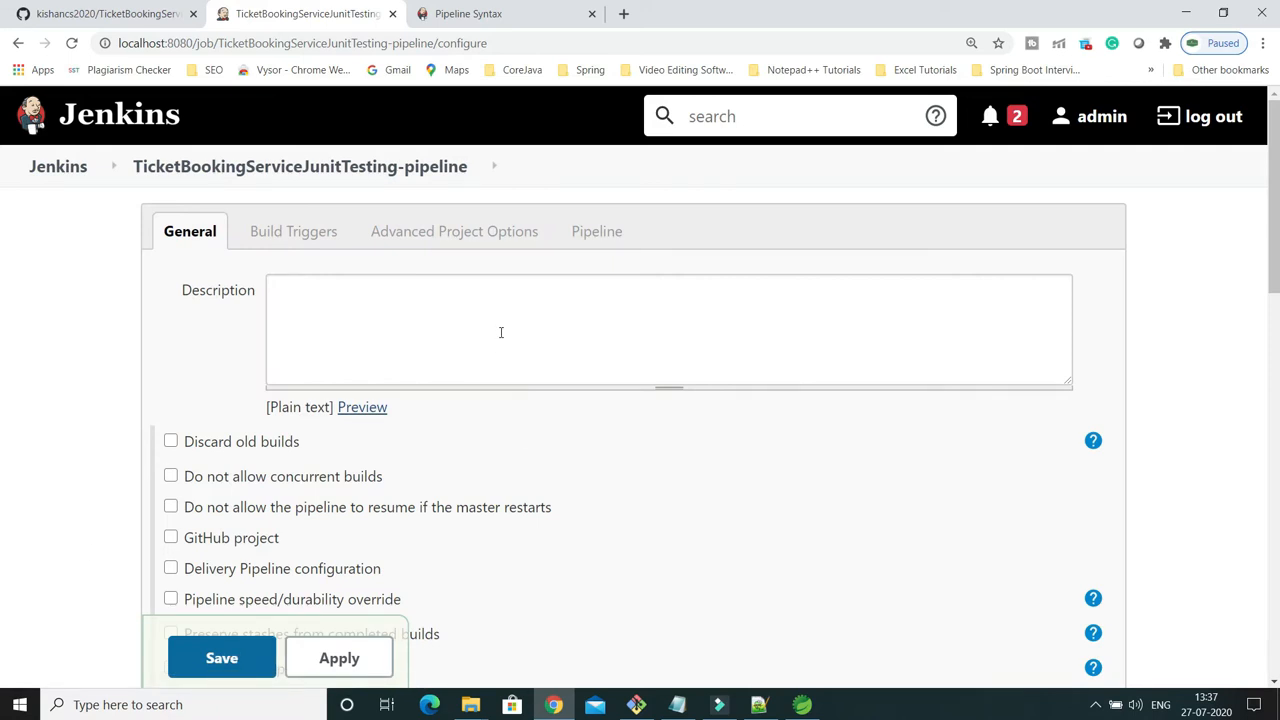
Copy the HTTPS clone URL of the TicketBookingServiceJunitTesting repository on GitHub.
{"action": "left_click", "coordinate": [134, 14]}
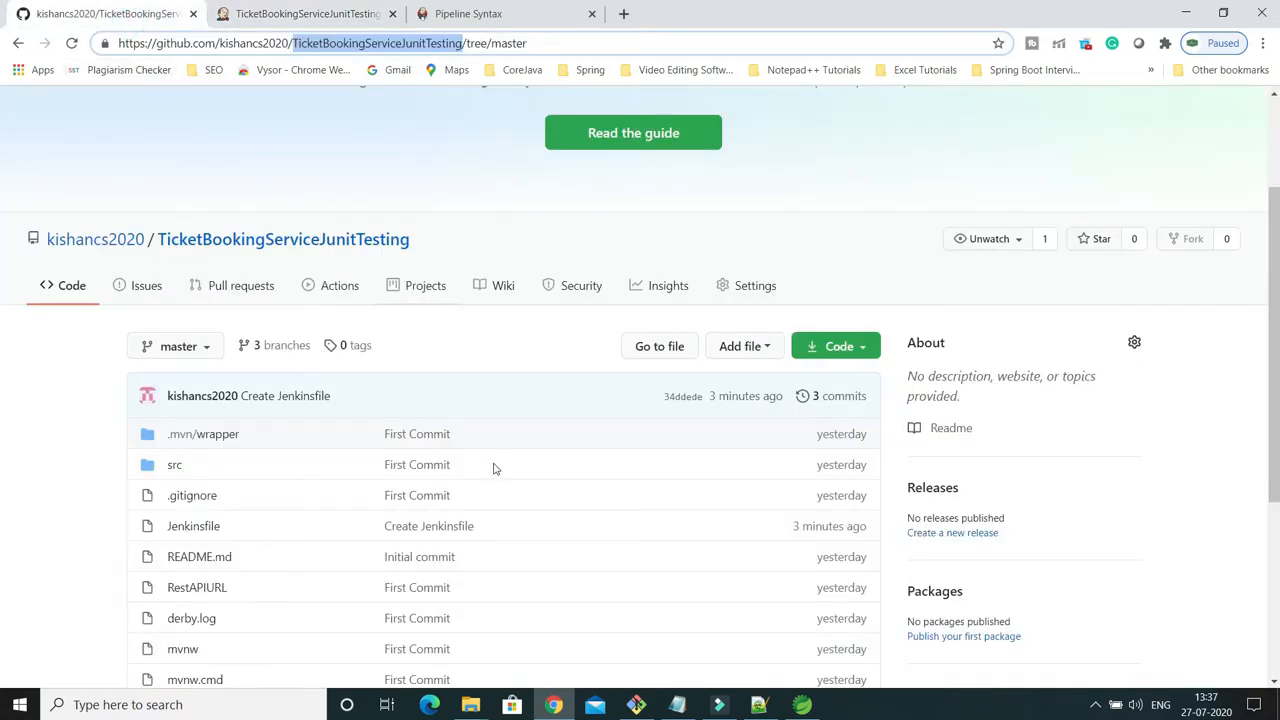
{"action": "left_click", "coordinate": [845, 350]}
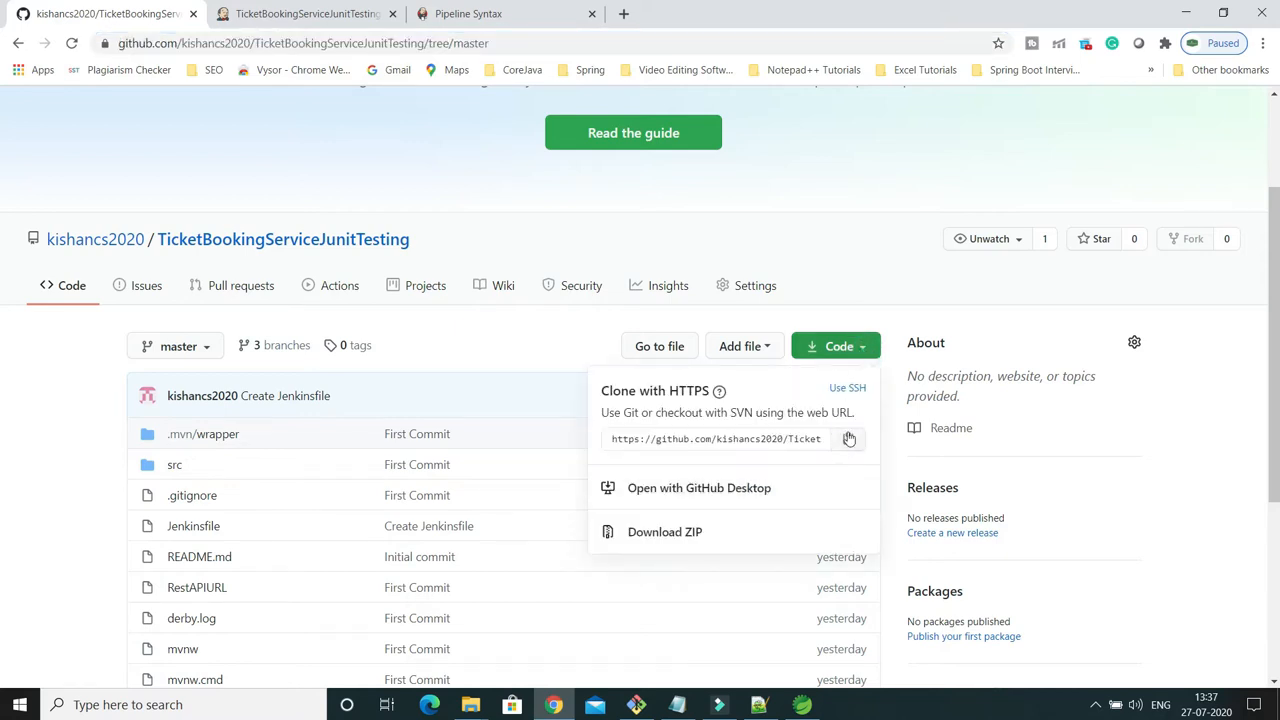
{"action": "left_click", "coordinate": [848, 441]}
In the Jenkins job configuration, enable GitHub project and set its project URL to the copied repository address without the .git suffix.
{"action": "left_click", "coordinate": [306, 14]}
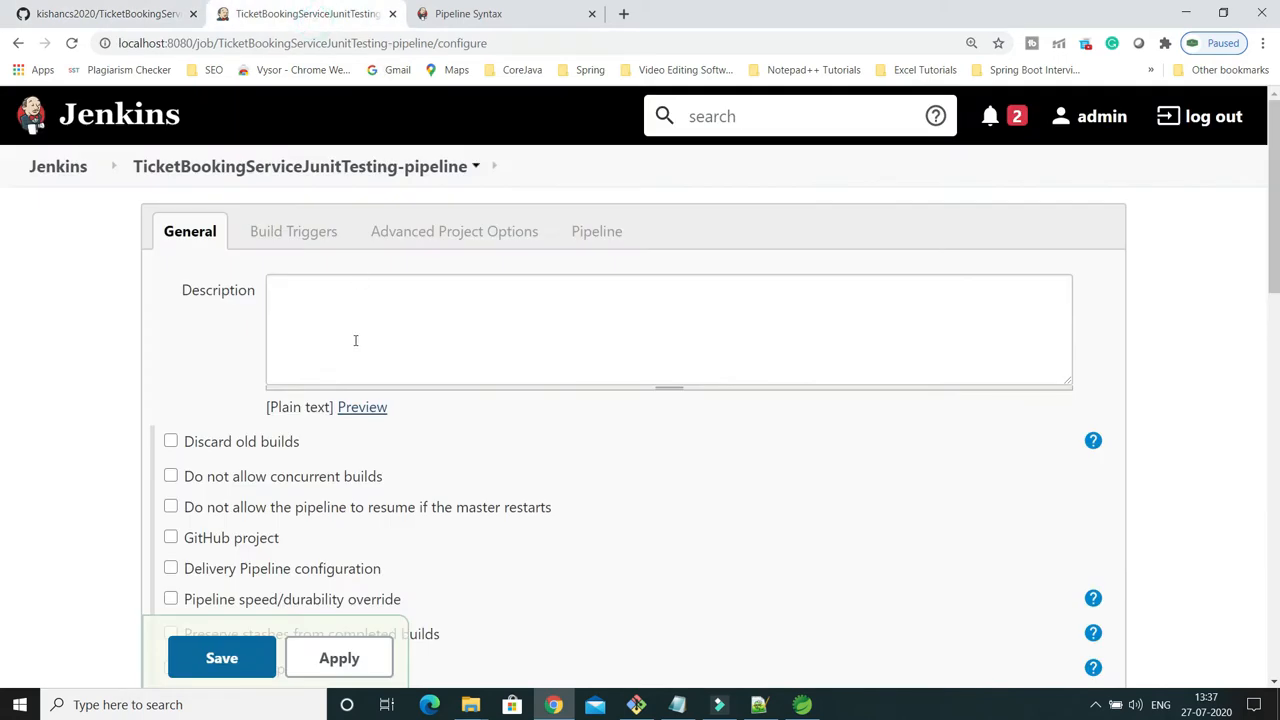
{"action": "scroll", "coordinate": [365, 347], "scroll_direction": "down", "scroll_amount": 1}
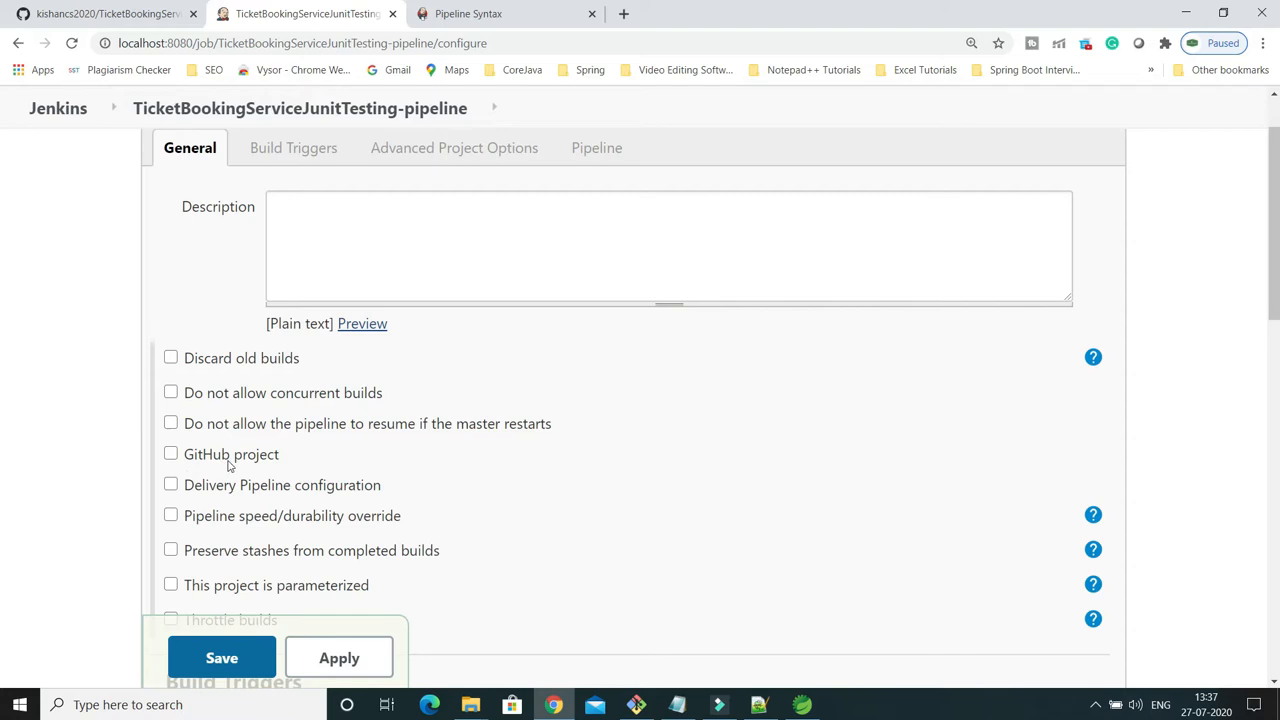
{"action": "left_click", "coordinate": [171, 454]}
{"action": "left_click", "coordinate": [319, 490]}
{"action": "key", "text": "ctrl+v"}
{"action": "key", "text": "BackSpace"}
{"action": "key", "text": "BackSpace"}
{"action": "key", "text": "BackSpace"}
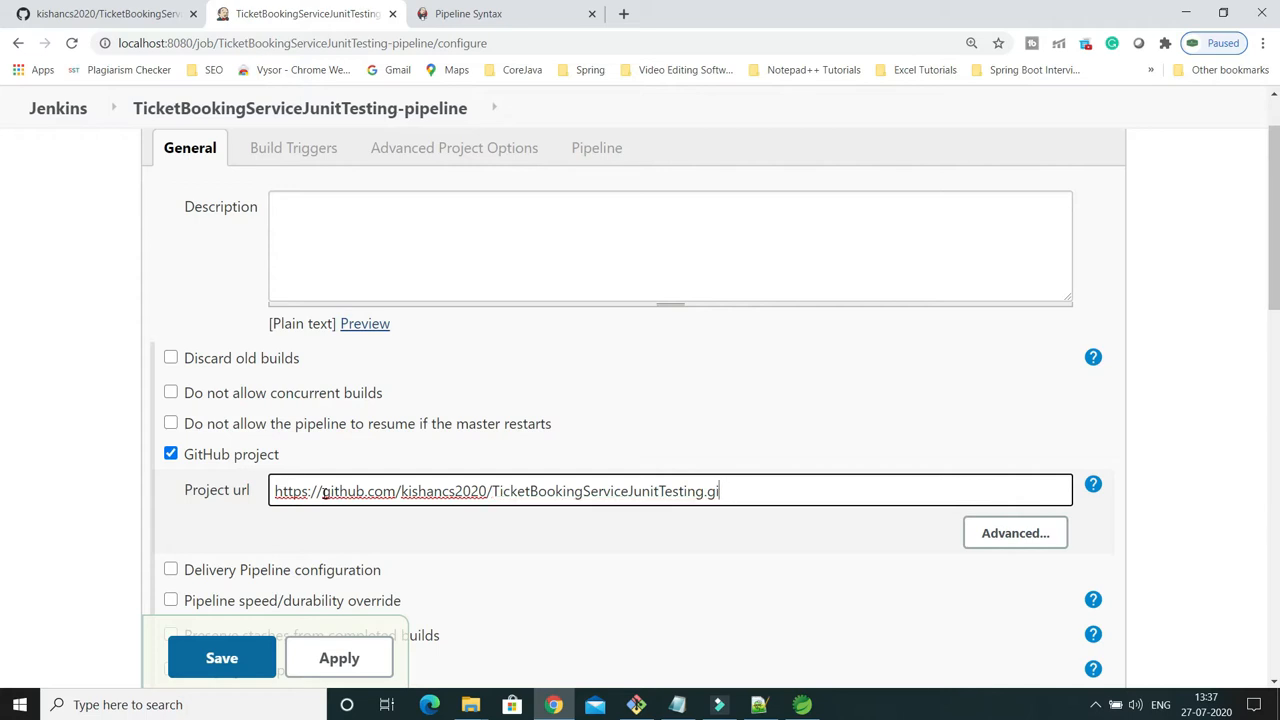
{"action": "key", "text": "BackSpace"}
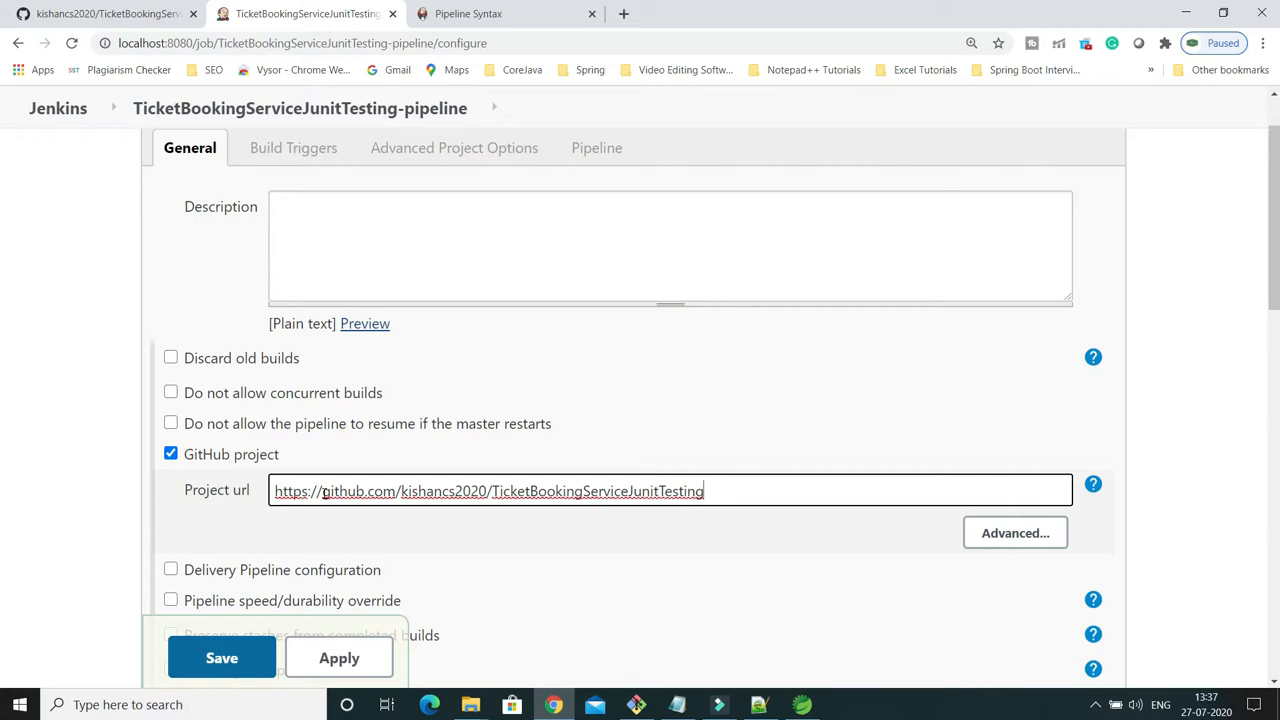
Try defining the pipeline as Pipeline script from SCM with Git as the SCM.
{"action": "scroll", "coordinate": [323, 495], "scroll_direction": "down", "scroll_amount": 4}
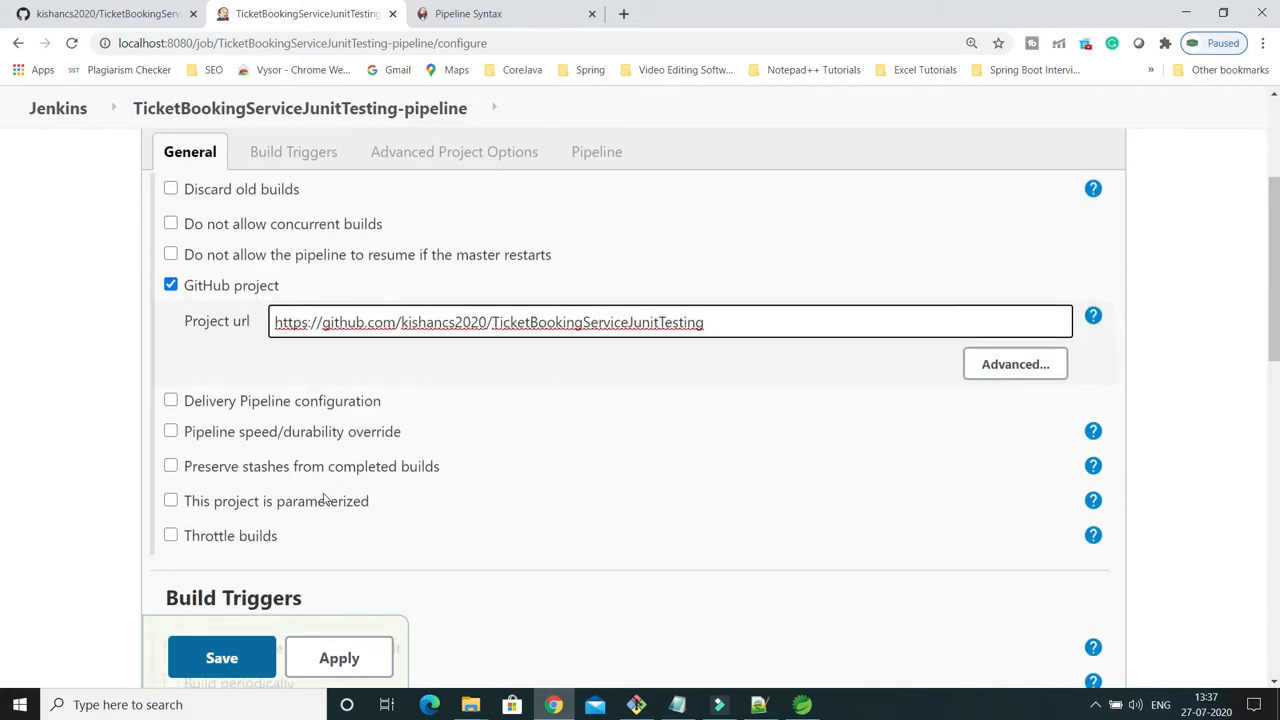
{"action": "scroll", "coordinate": [323, 498], "scroll_direction": "down", "scroll_amount": 4}
{"action": "scroll", "coordinate": [323, 499], "scroll_direction": "down", "scroll_amount": 1}
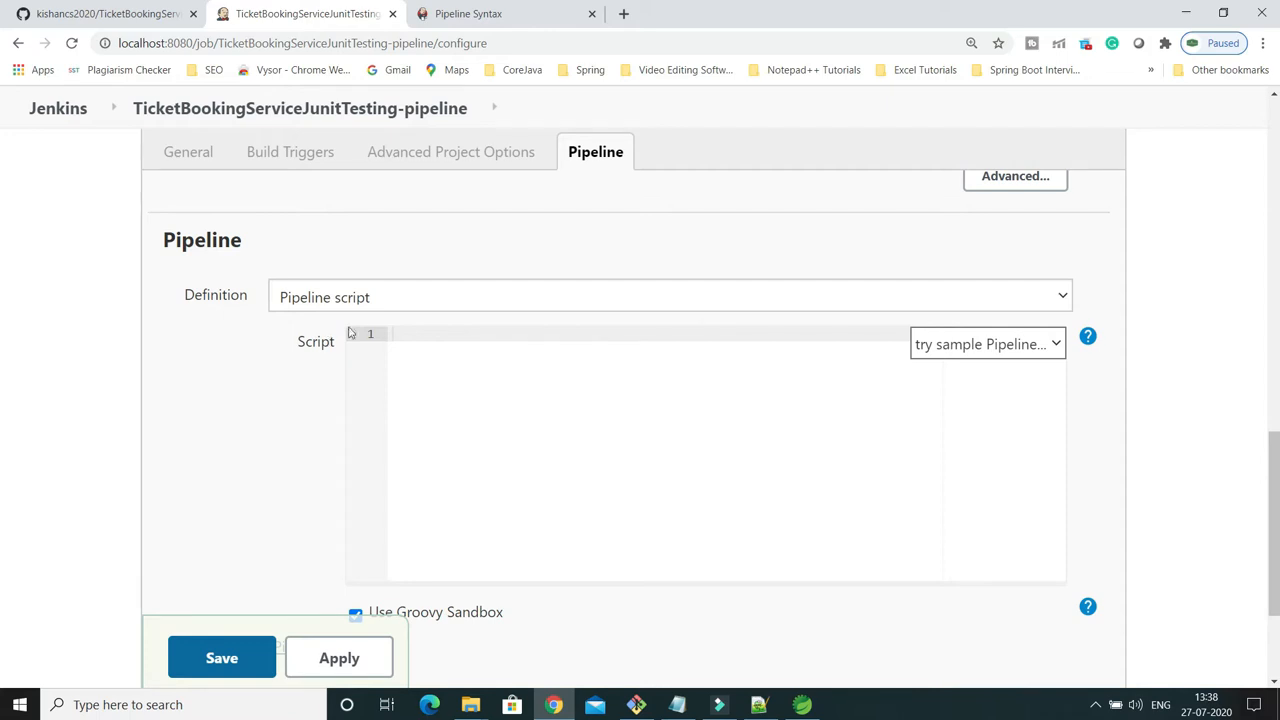
{"action": "left_click", "coordinate": [397, 300]}
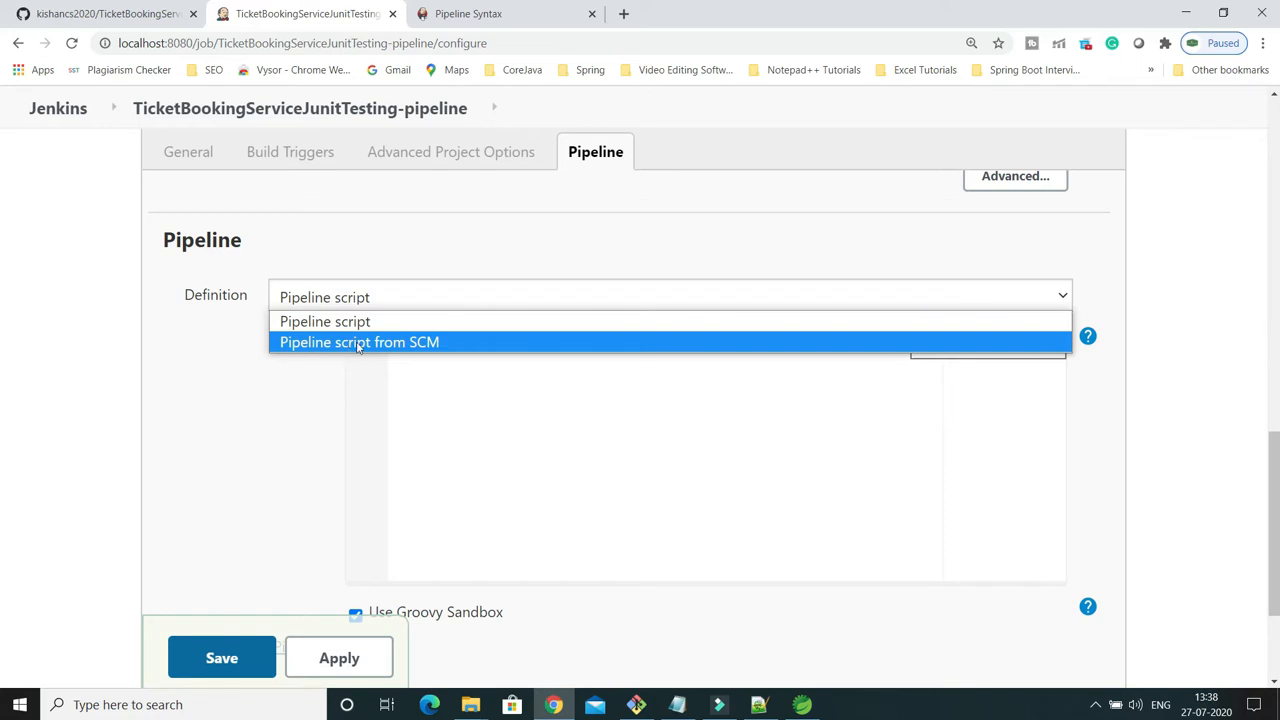
{"action": "left_click", "coordinate": [335, 322]}
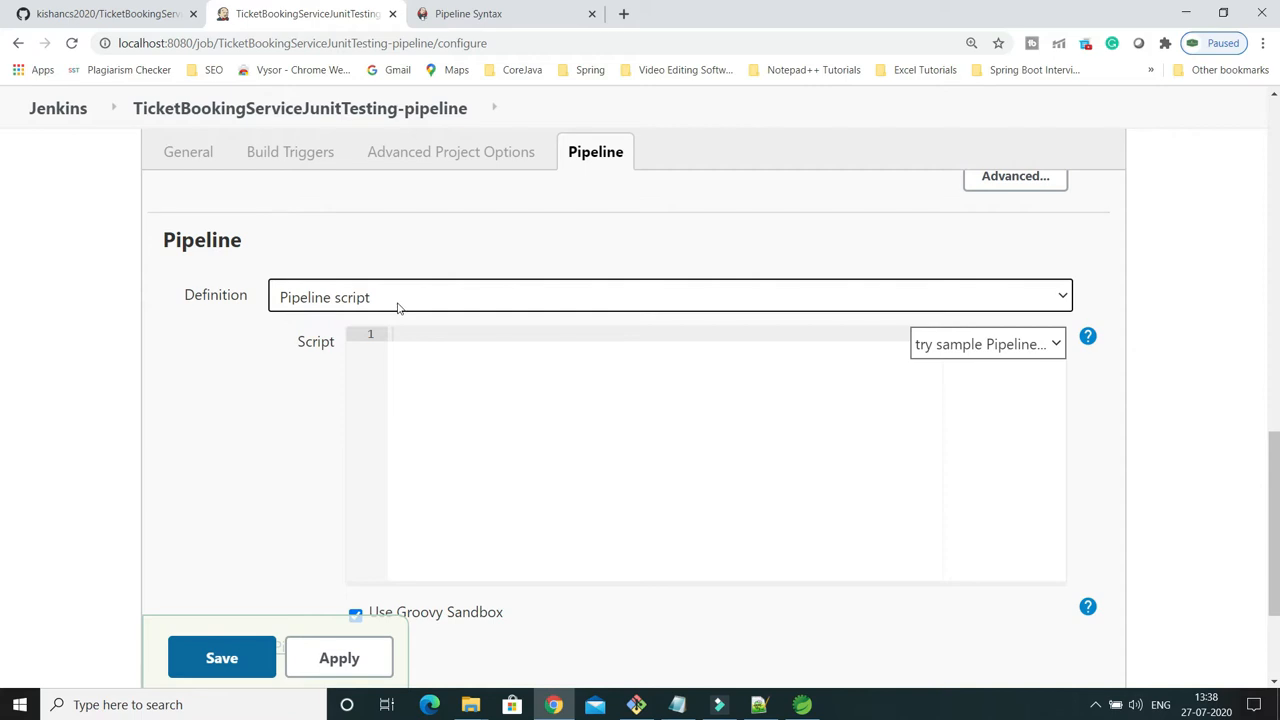
{"action": "left_click", "coordinate": [397, 300]}
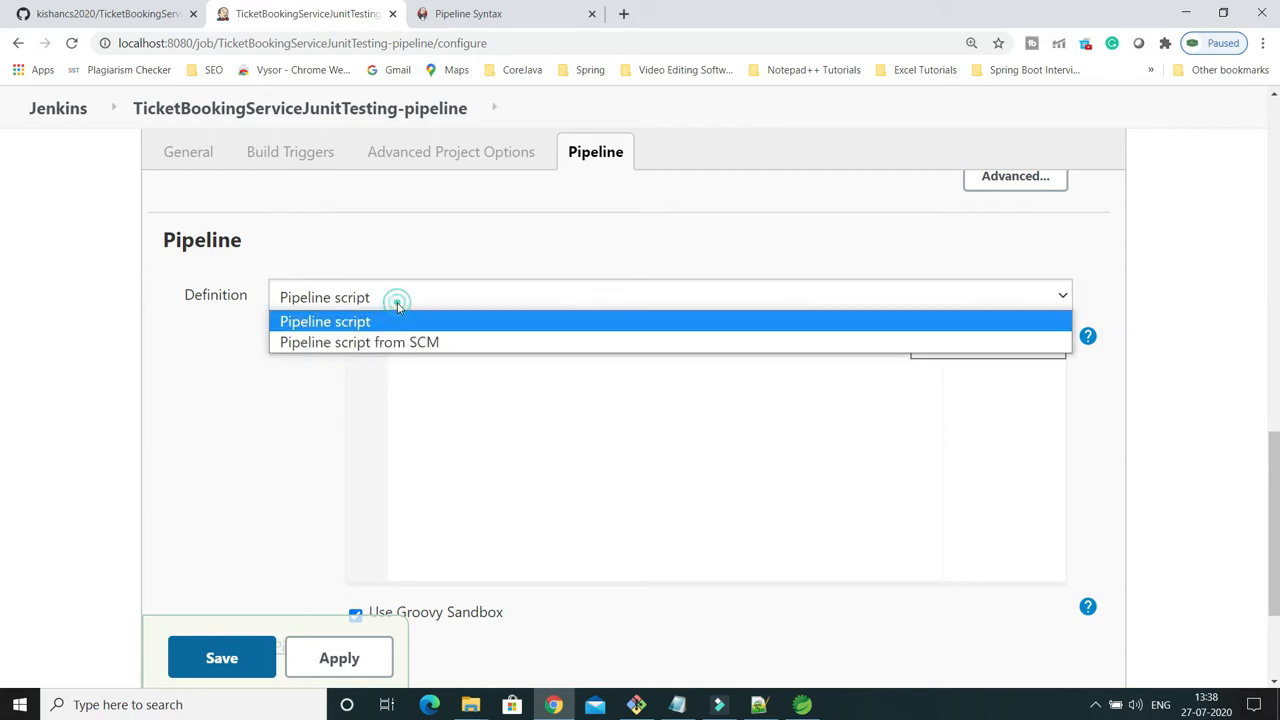
{"action": "left_click", "coordinate": [403, 343]}
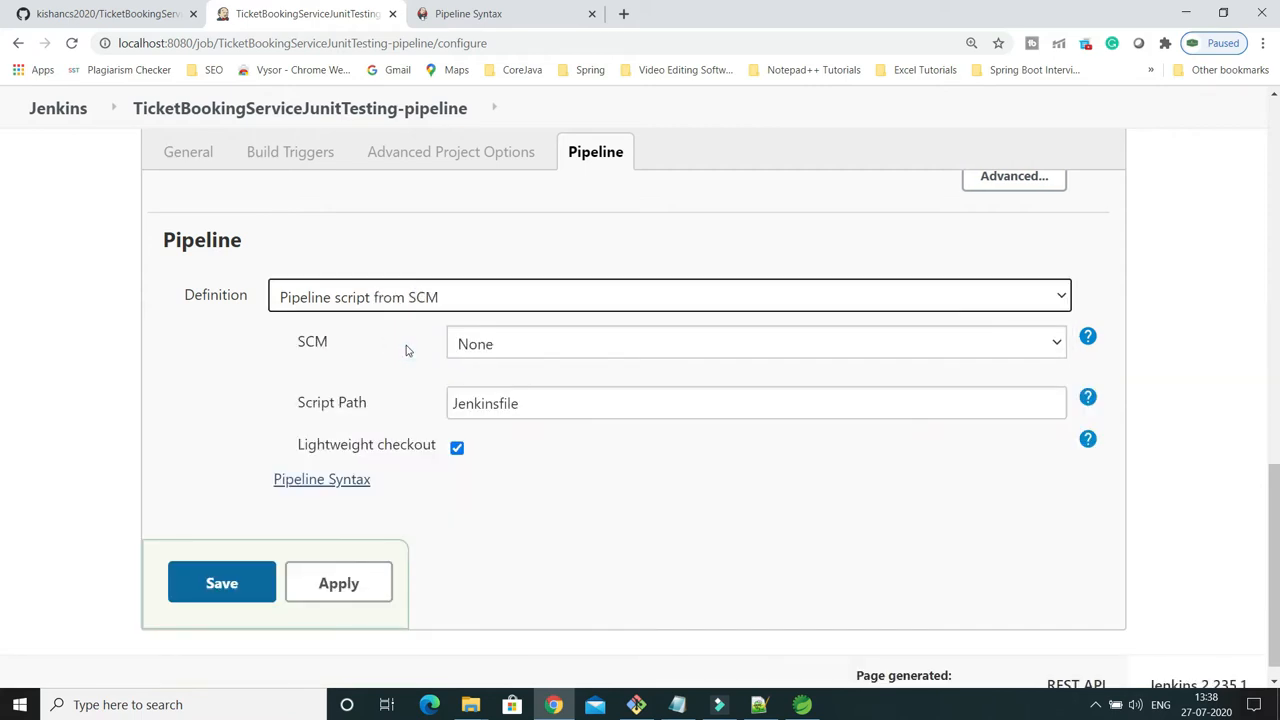
{"action": "left_click", "coordinate": [535, 347]}
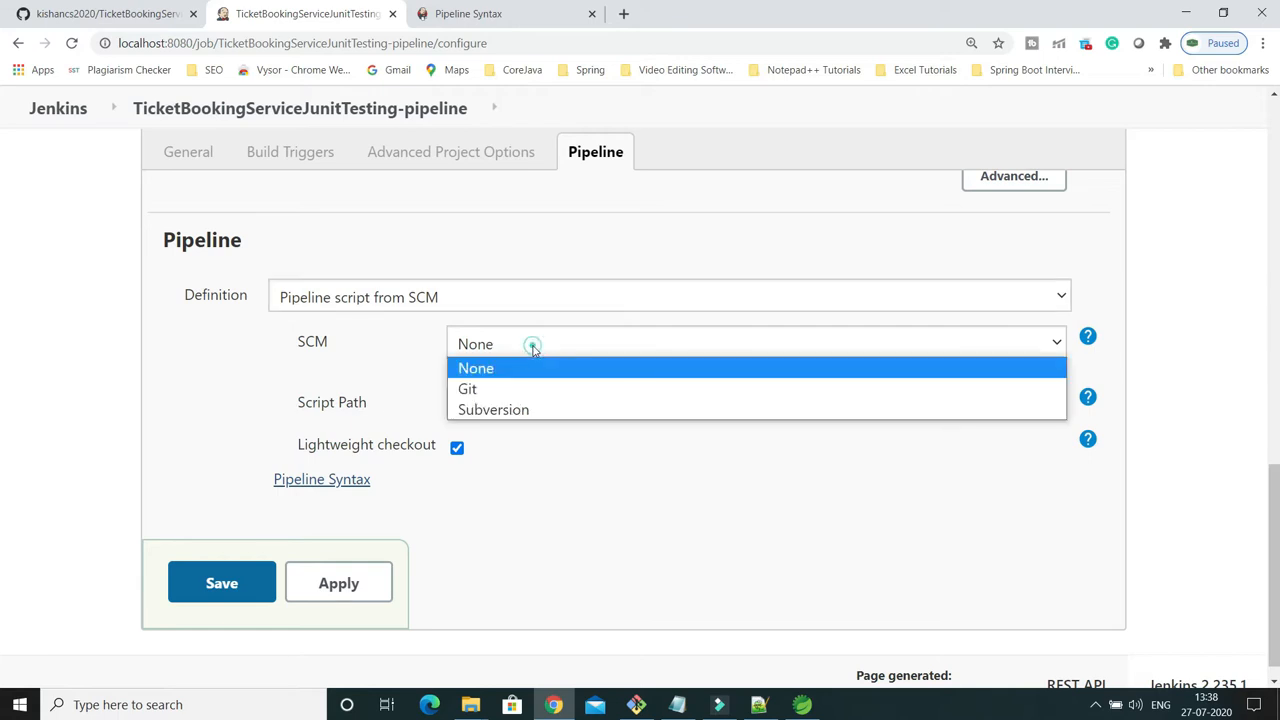
{"action": "left_click", "coordinate": [490, 390]}
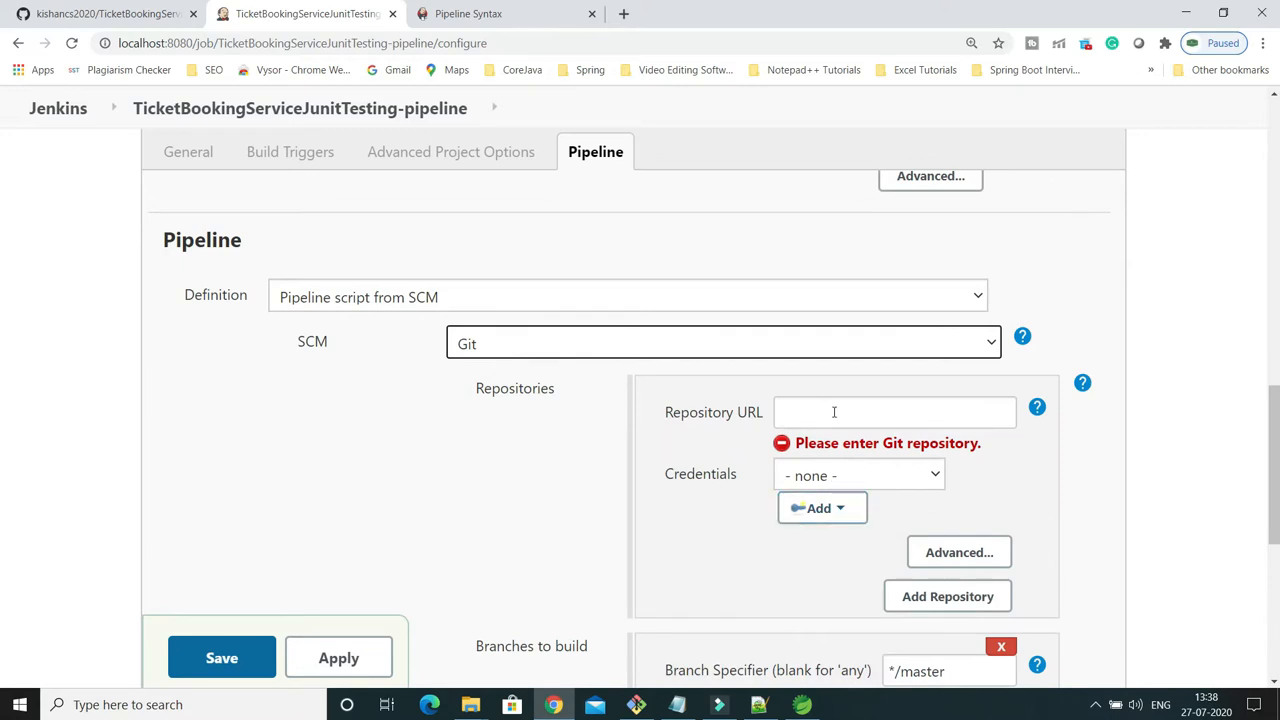
Review the Git repository settings, reset the SCM to None and return the definition to Pipeline script.
{"action": "scroll", "coordinate": [663, 443], "scroll_direction": "down", "scroll_amount": 3}
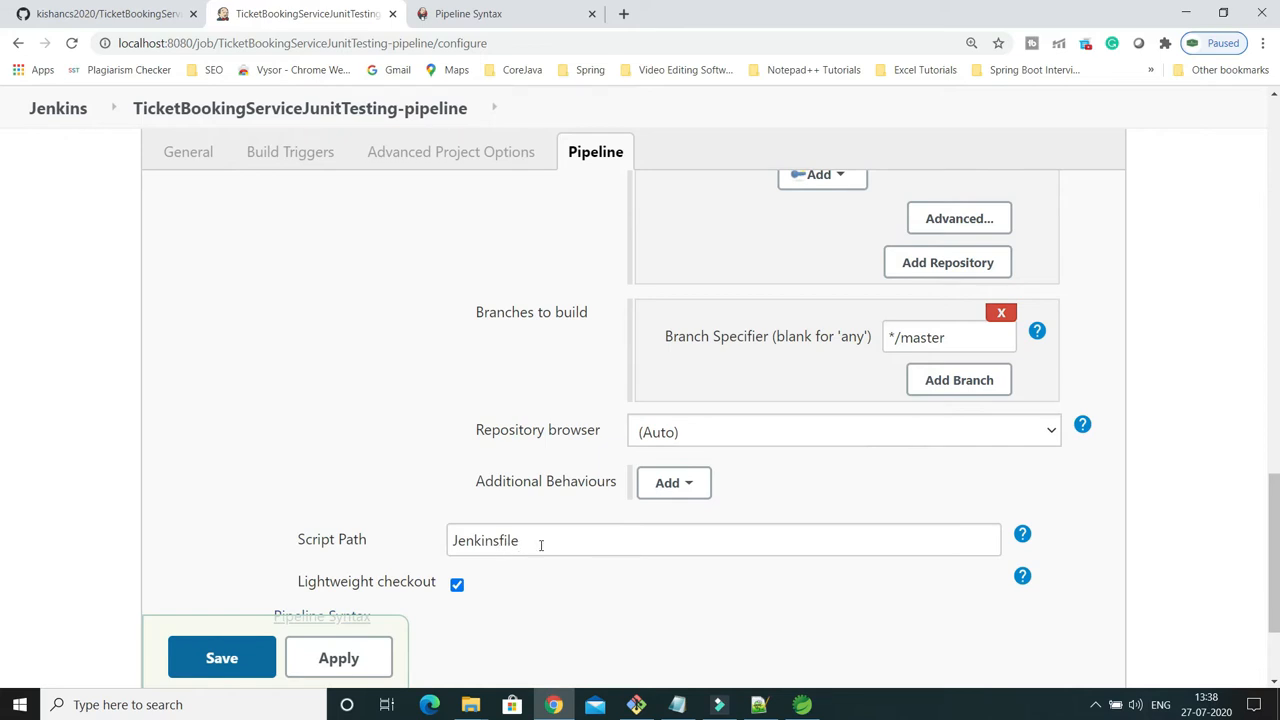
{"action": "scroll", "coordinate": [484, 318], "scroll_direction": "up", "scroll_amount": 2}
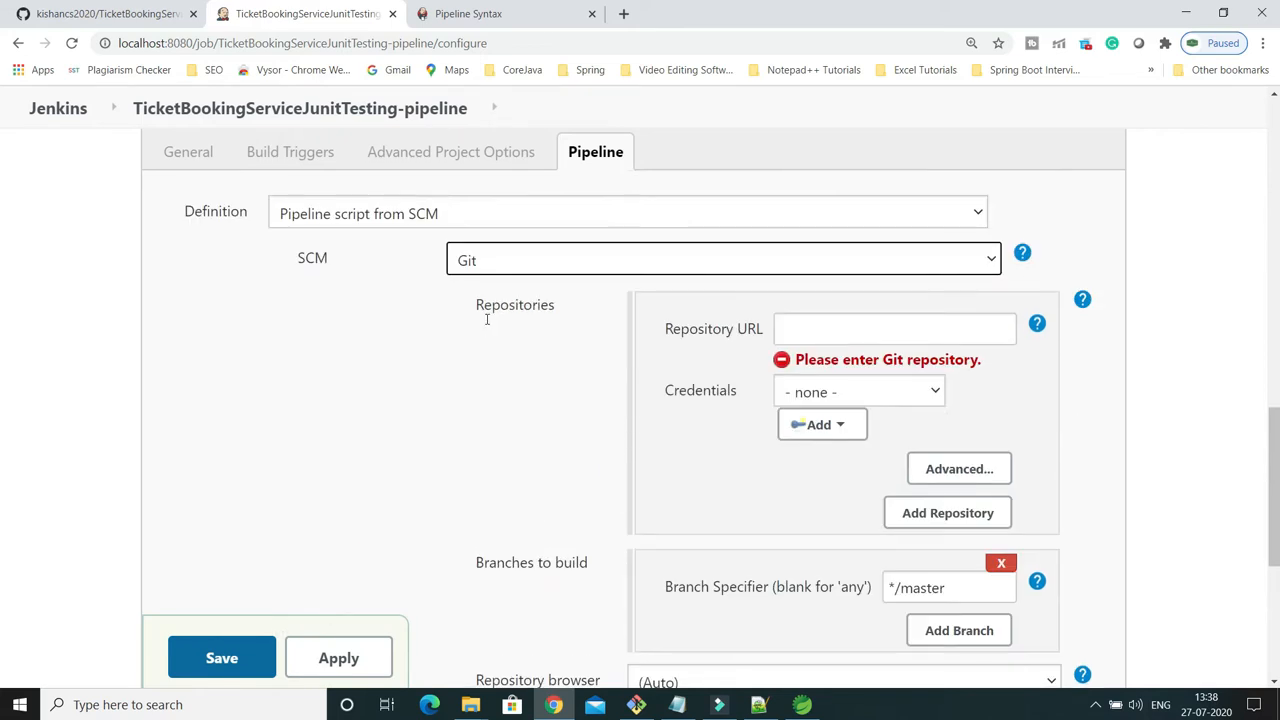
{"action": "left_click", "coordinate": [988, 260]}
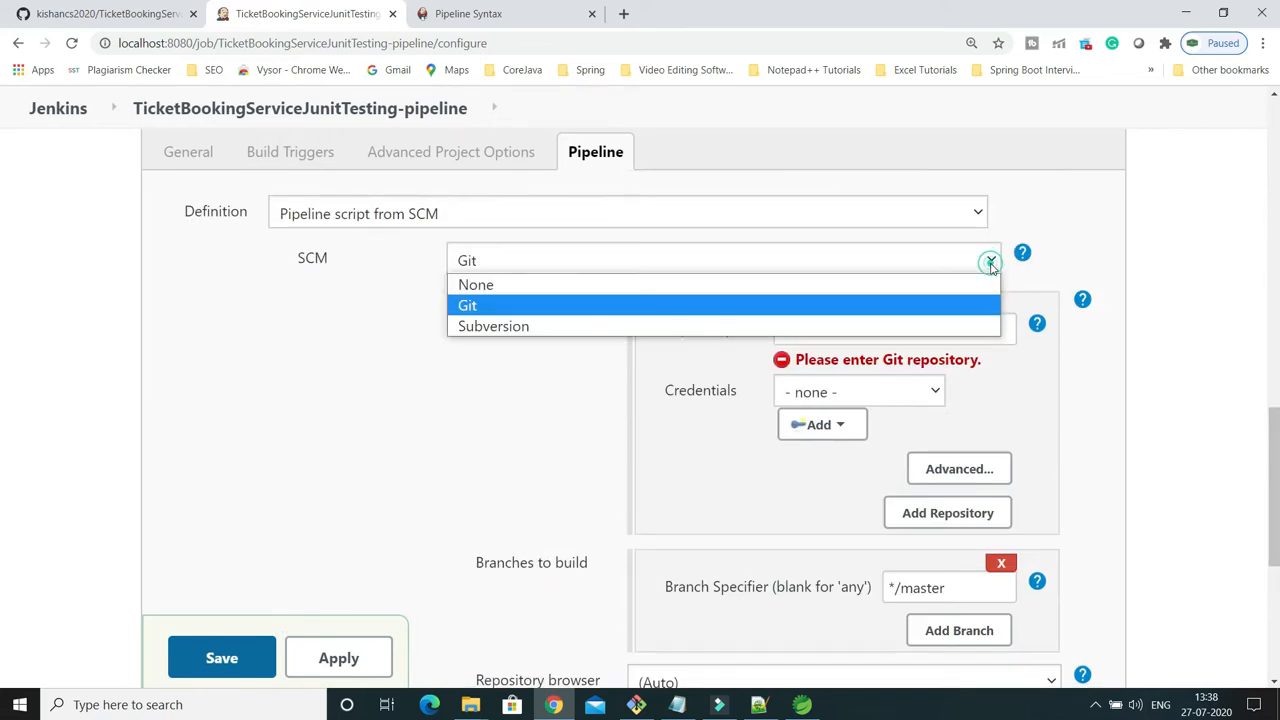
{"action": "left_click", "coordinate": [490, 288]}
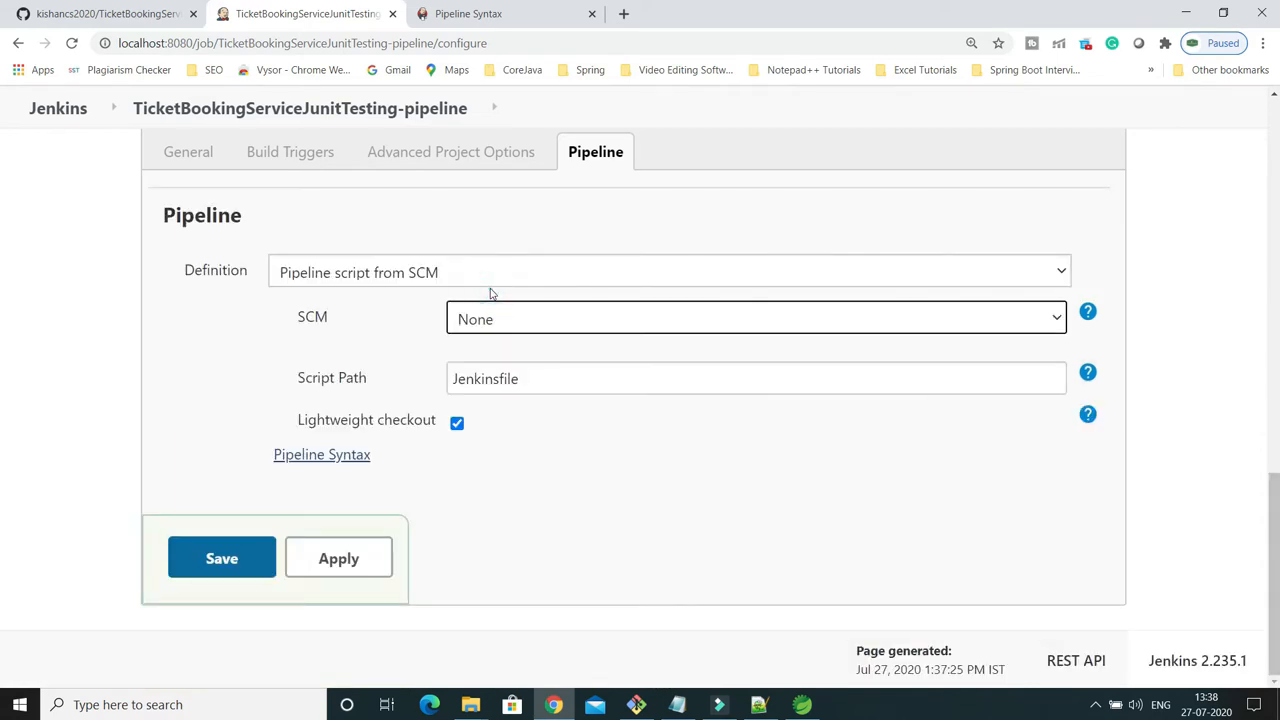
{"action": "scroll", "coordinate": [579, 385], "scroll_direction": "up", "scroll_amount": 3}
{"action": "scroll", "coordinate": [579, 388], "scroll_direction": "down", "scroll_amount": 2}
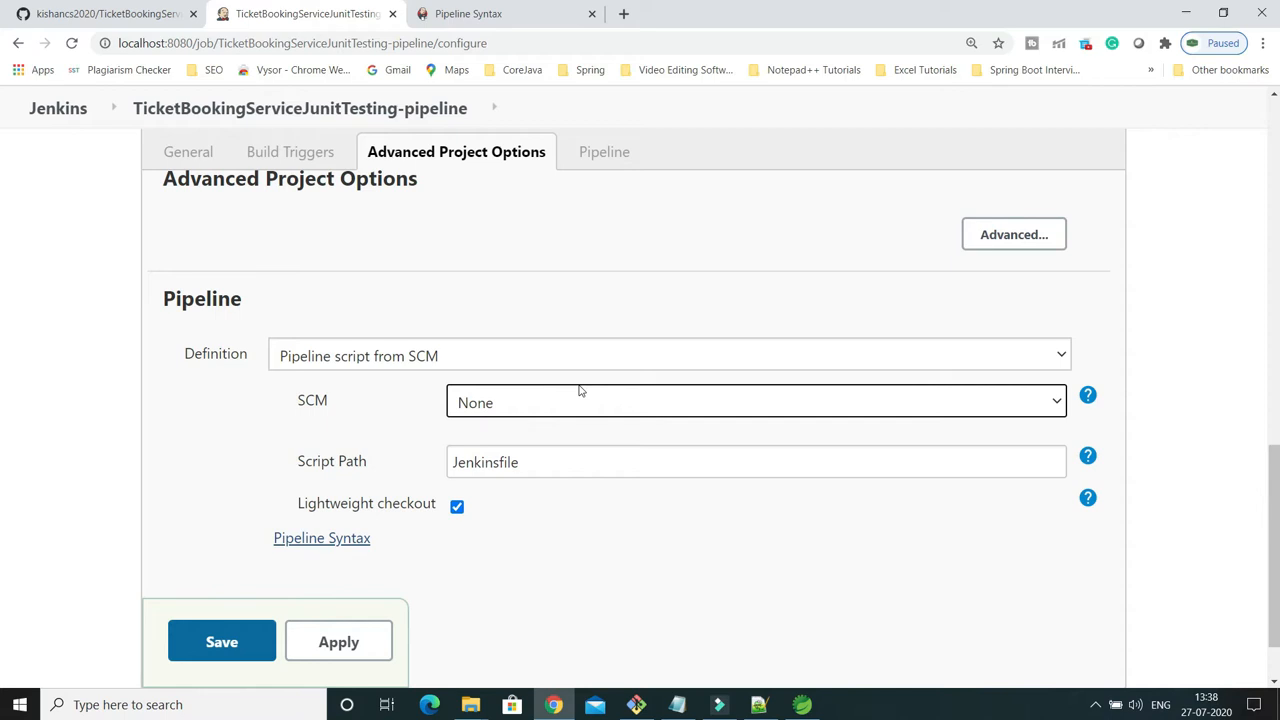
{"action": "left_click", "coordinate": [549, 350]}
{"action": "left_click", "coordinate": [359, 382]}
{"action": "left_click", "coordinate": [494, 443]}
{"action": "scroll", "coordinate": [498, 444], "scroll_direction": "down", "scroll_amount": 2}
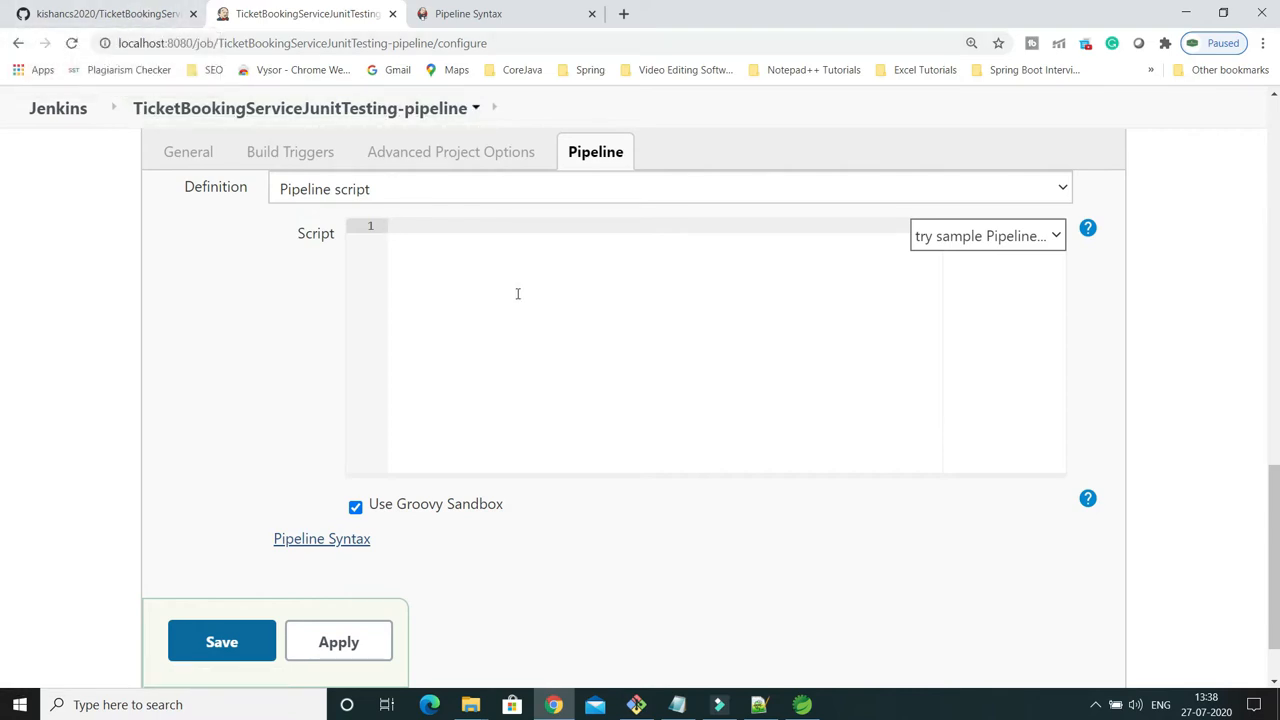
Open the Jenkinsfile of the TicketBookingServiceJunitTesting GitHub repository in a new browser tab.
{"action": "left_click", "coordinate": [100, 14]}
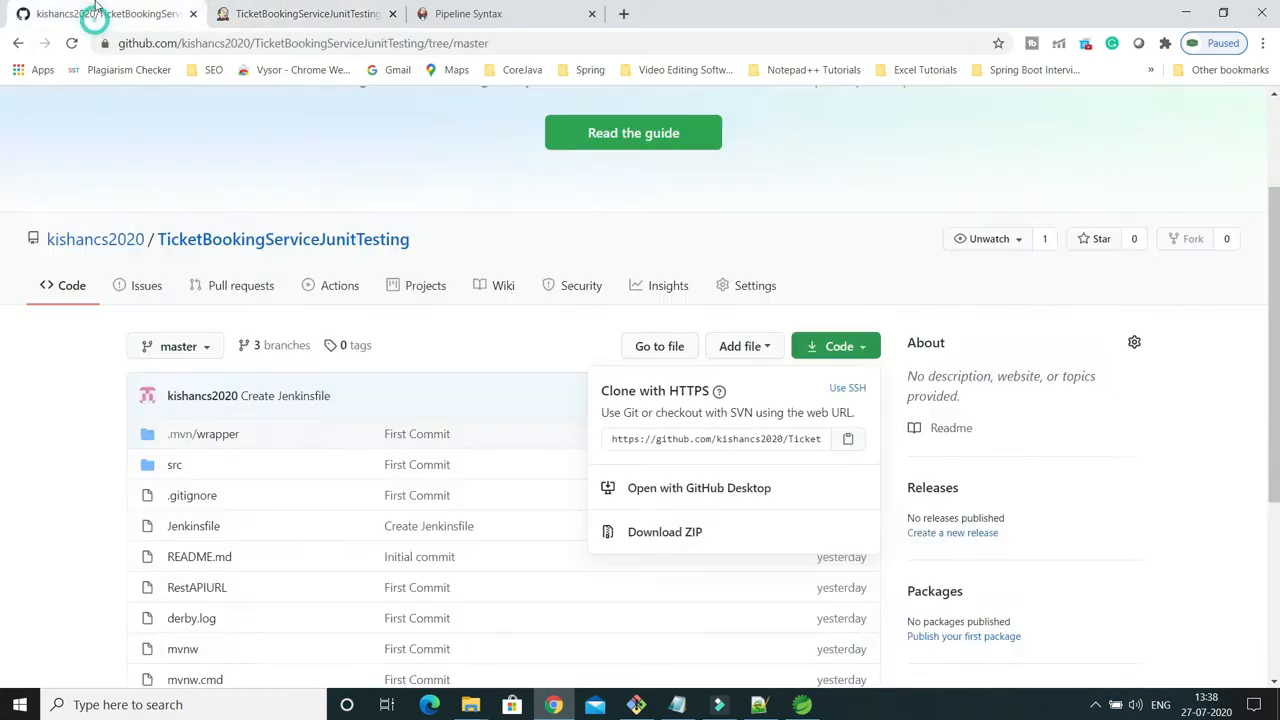
{"action": "scroll", "coordinate": [517, 355], "scroll_direction": "down", "scroll_amount": 3}
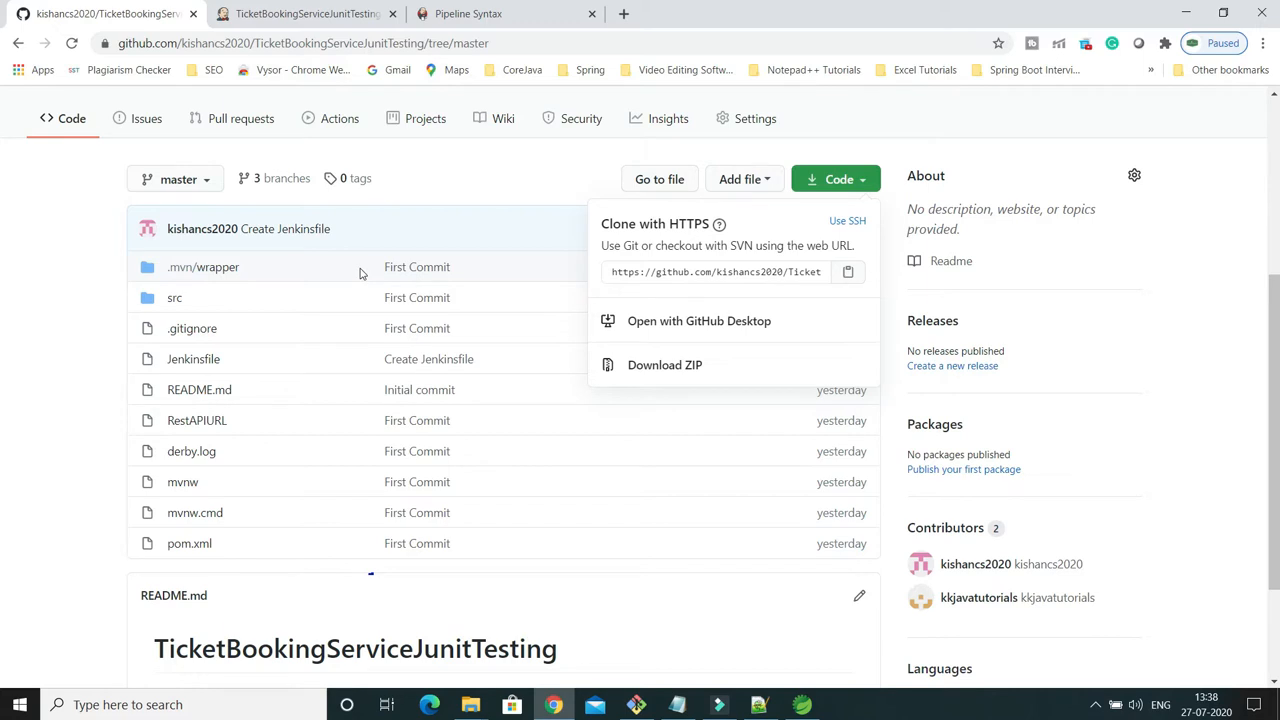
{"action": "left_click", "coordinate": [198, 366]}
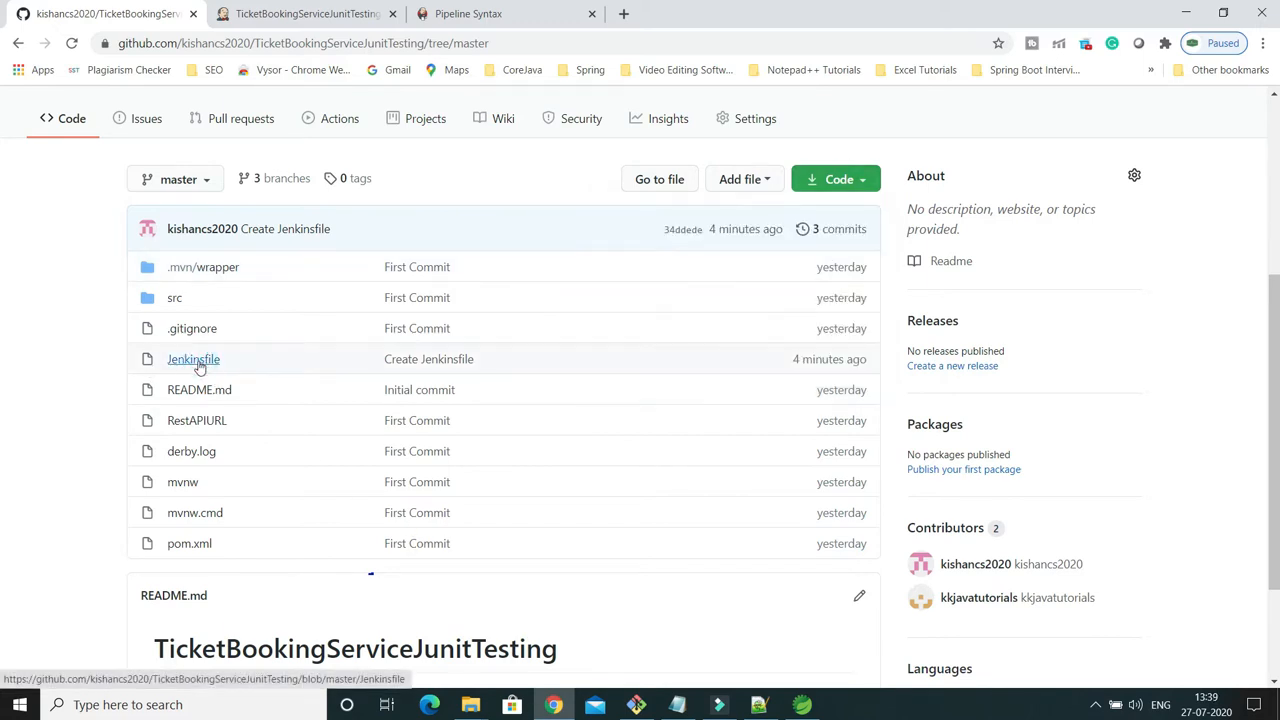
{"action": "middle_click", "coordinate": [198, 366]}
{"action": "left_click", "coordinate": [294, 16]}
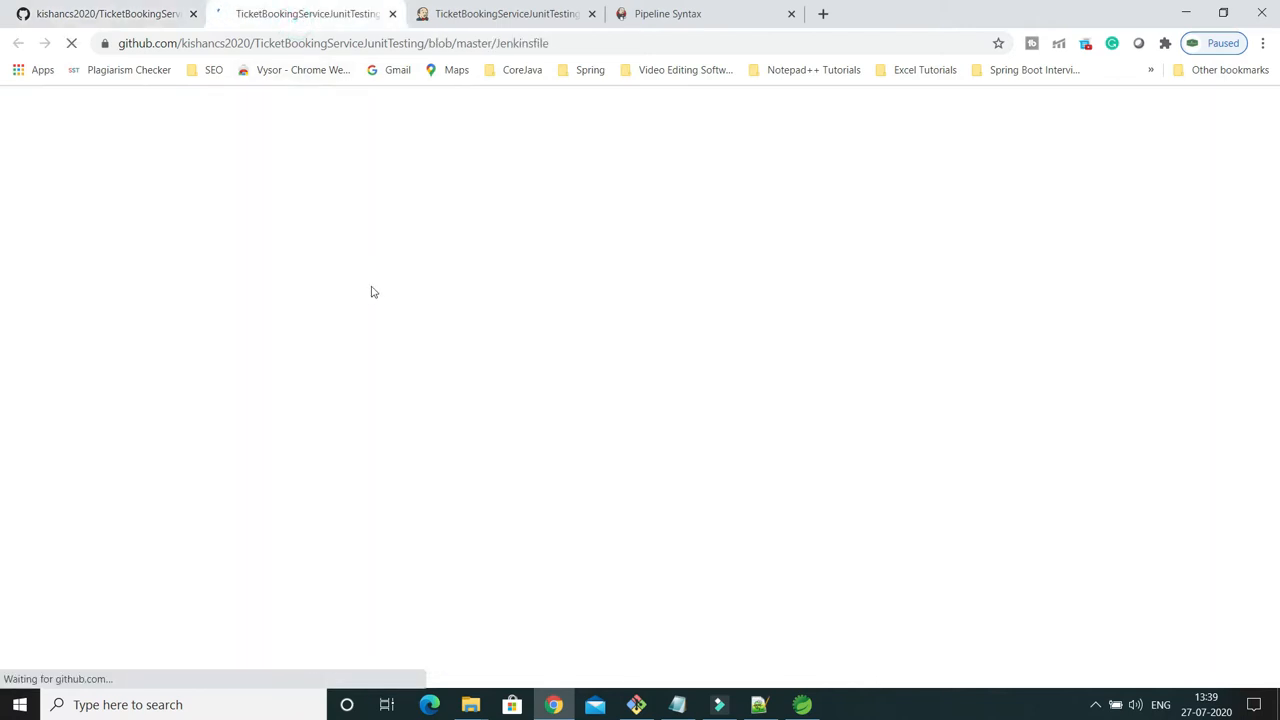
Show the raw version of the Jenkinsfile and copy its entire content.
{"action": "scroll", "coordinate": [1057, 508], "scroll_direction": "down", "scroll_amount": 1}
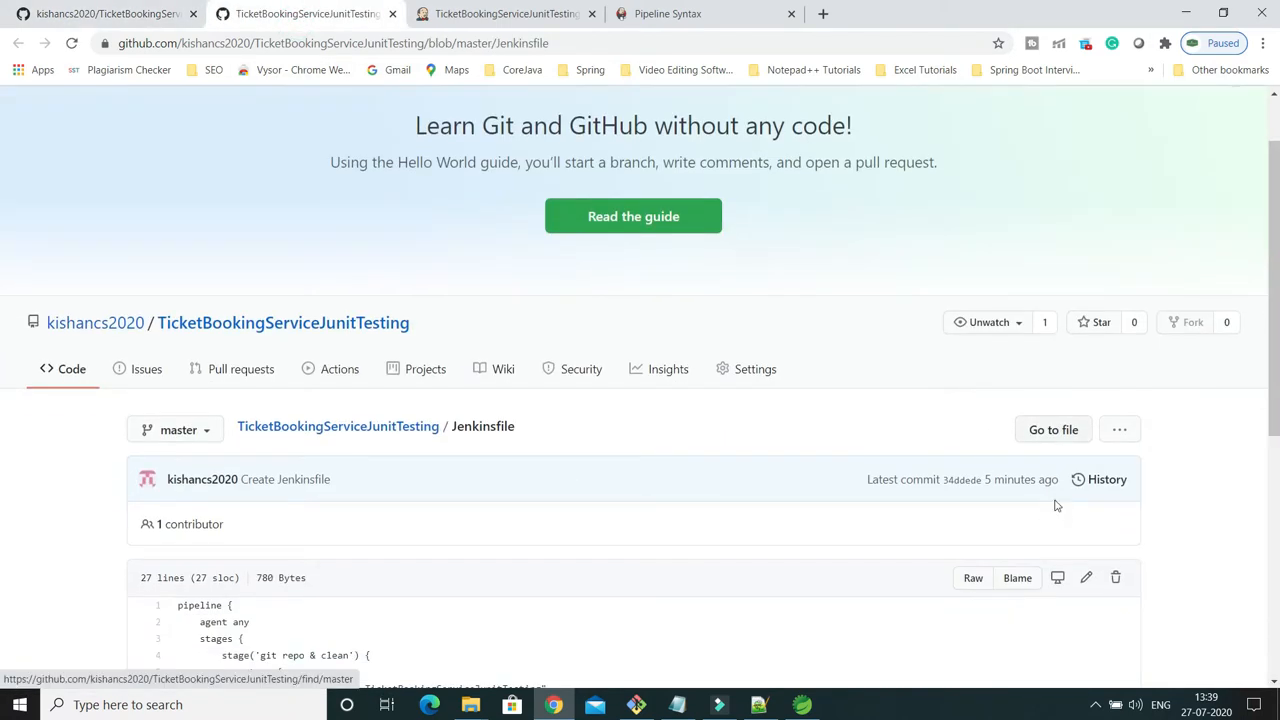
{"action": "scroll", "coordinate": [1055, 506], "scroll_direction": "down", "scroll_amount": 1}
{"action": "left_click", "coordinate": [972, 494]}
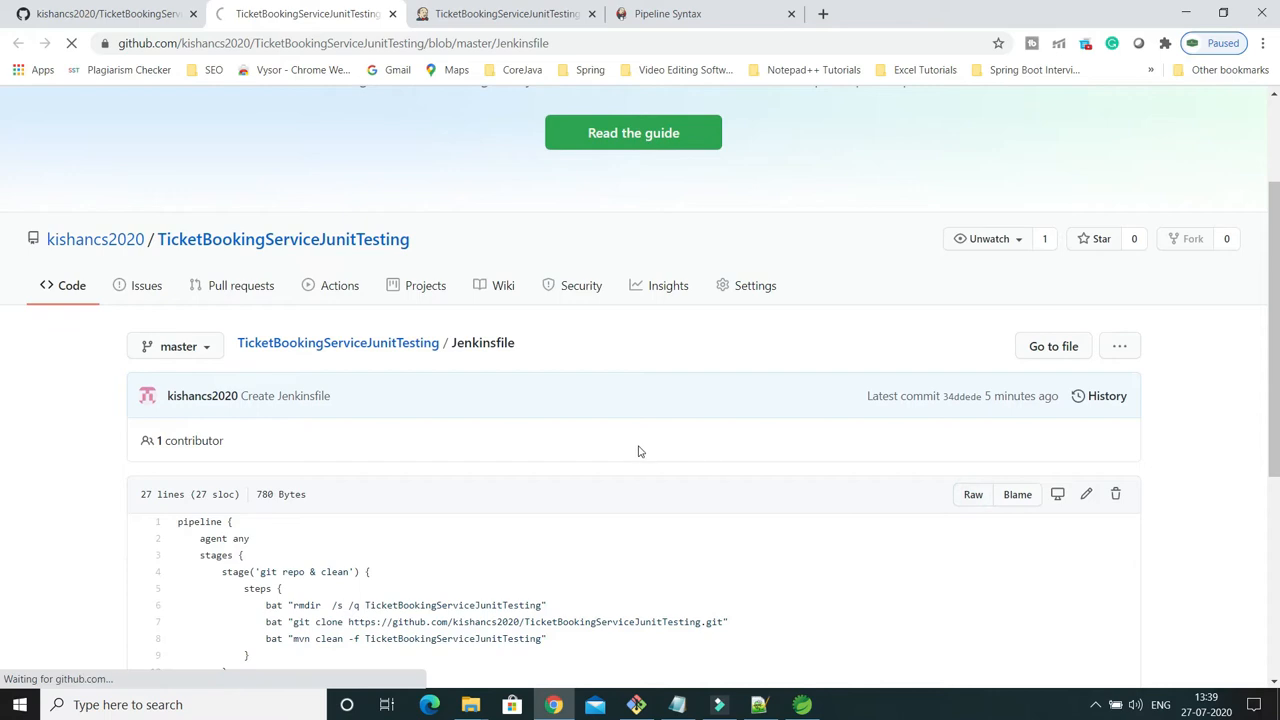
{"action": "key", "text": "ctrl+a"}
{"action": "right_click", "coordinate": [245, 168]}
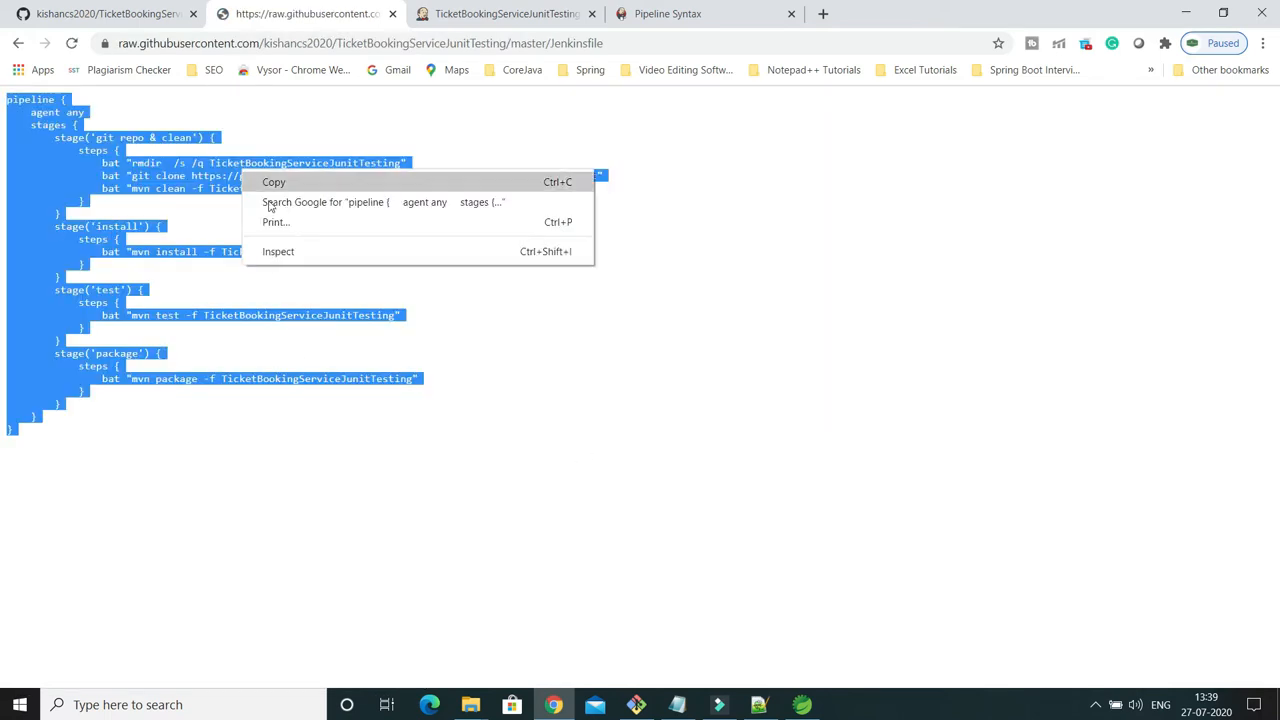
{"action": "left_click", "coordinate": [268, 183]}
Paste the copied Jenkinsfile content into the pipeline script of the TicketBookingServiceJunitTesting-pipeline job configuration.
{"action": "left_click", "coordinate": [140, 14]}
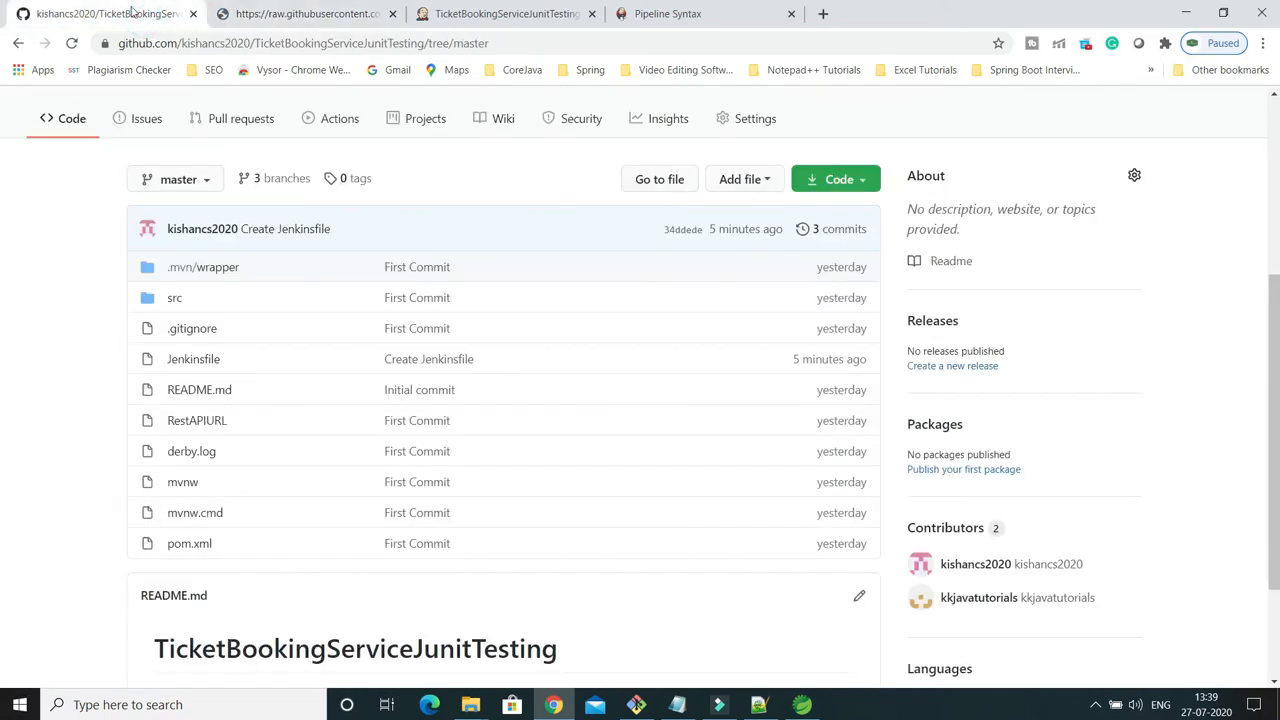
{"action": "left_click", "coordinate": [452, 14]}
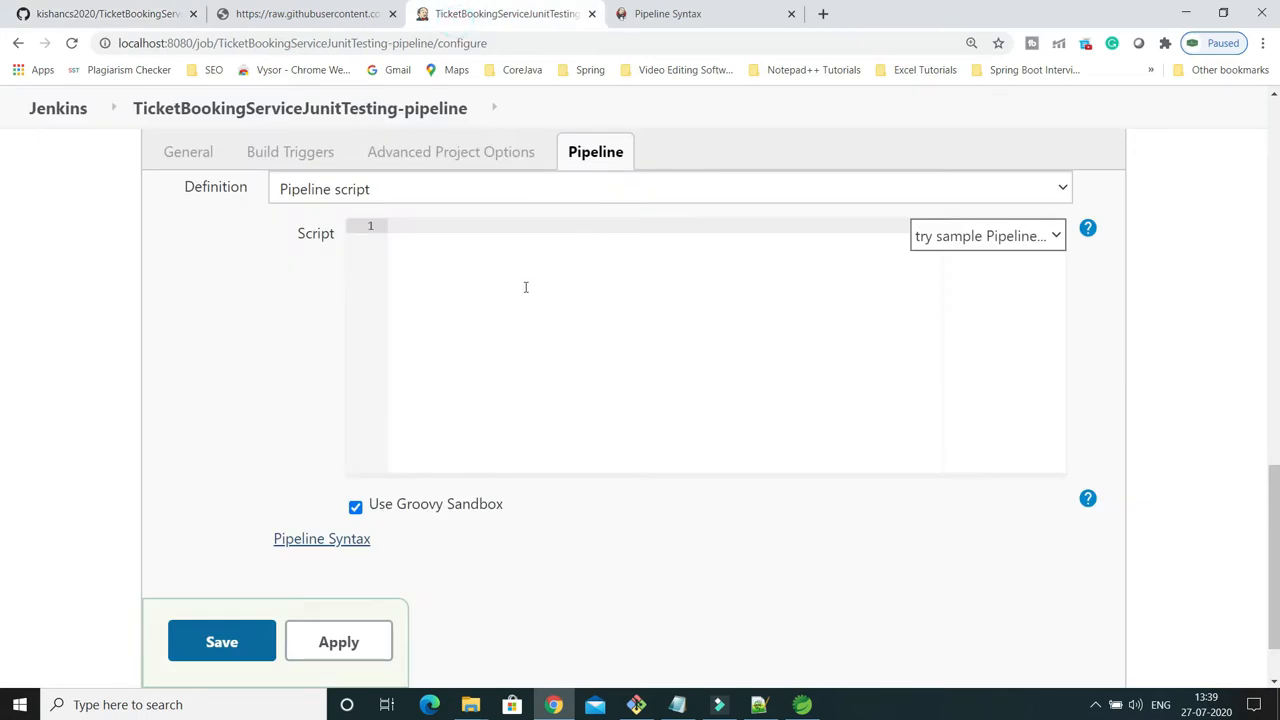
{"action": "left_click", "coordinate": [525, 287]}
{"action": "key", "text": "ctrl+v"}
{"action": "scroll", "coordinate": [525, 287], "scroll_direction": "up", "scroll_amount": 5}
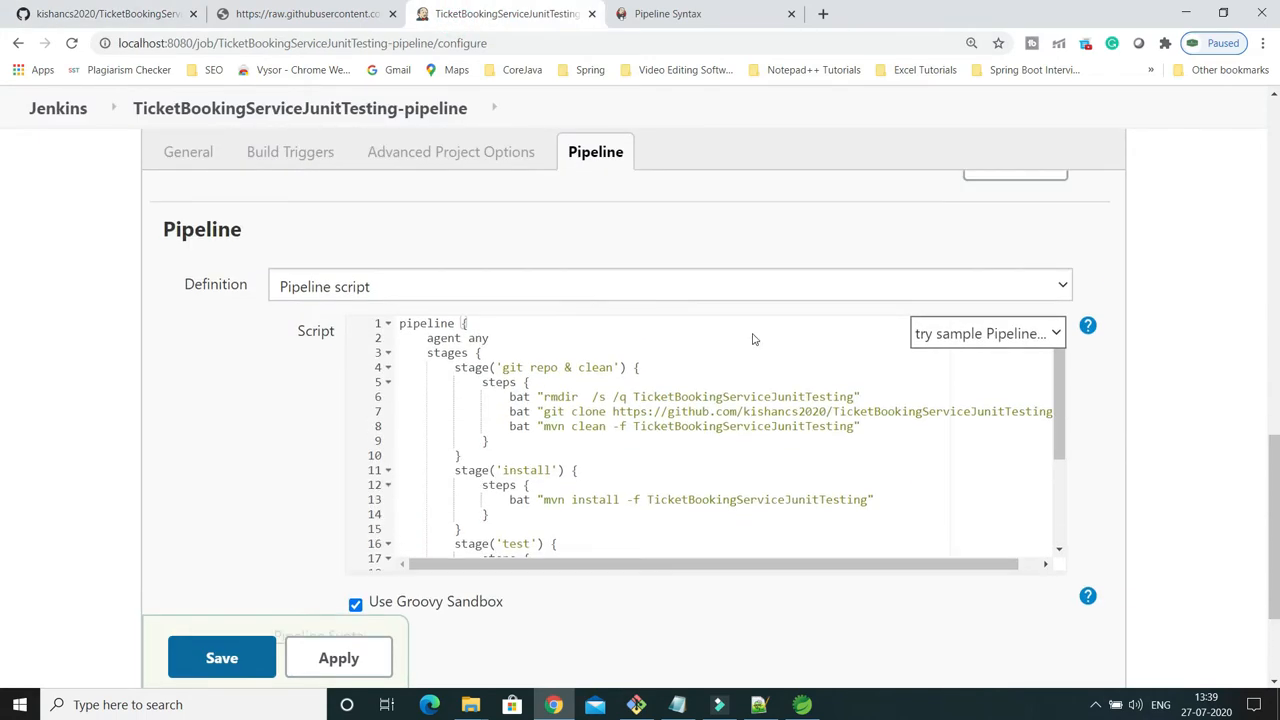
Select the whole pipeline script in the Jenkins job, switch to Notepad++ and paste the script into the document new 28.
{"action": "left_click", "coordinate": [700, 18]}
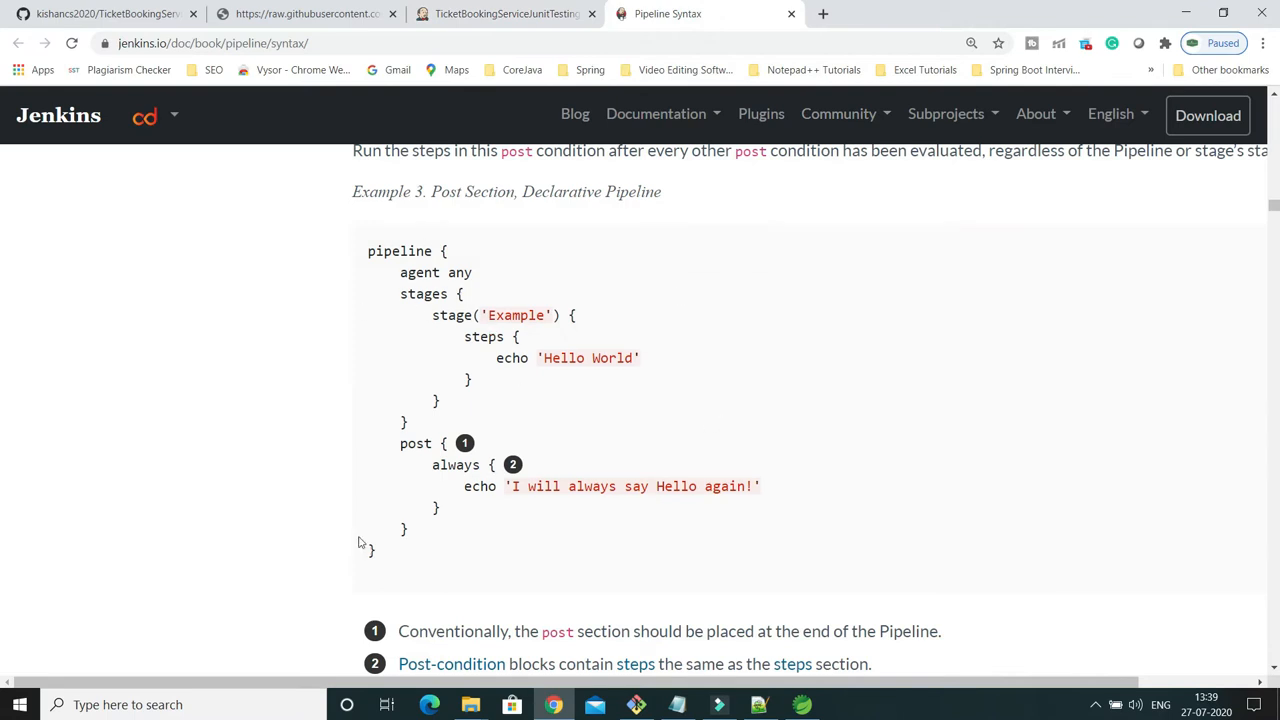
{"action": "left_click", "coordinate": [485, 13]}
{"action": "scroll", "coordinate": [729, 449], "scroll_direction": "down", "scroll_amount": 2}
{"action": "scroll", "coordinate": [728, 449], "scroll_direction": "up", "scroll_amount": 2}
{"action": "left_click", "coordinate": [608, 433]}
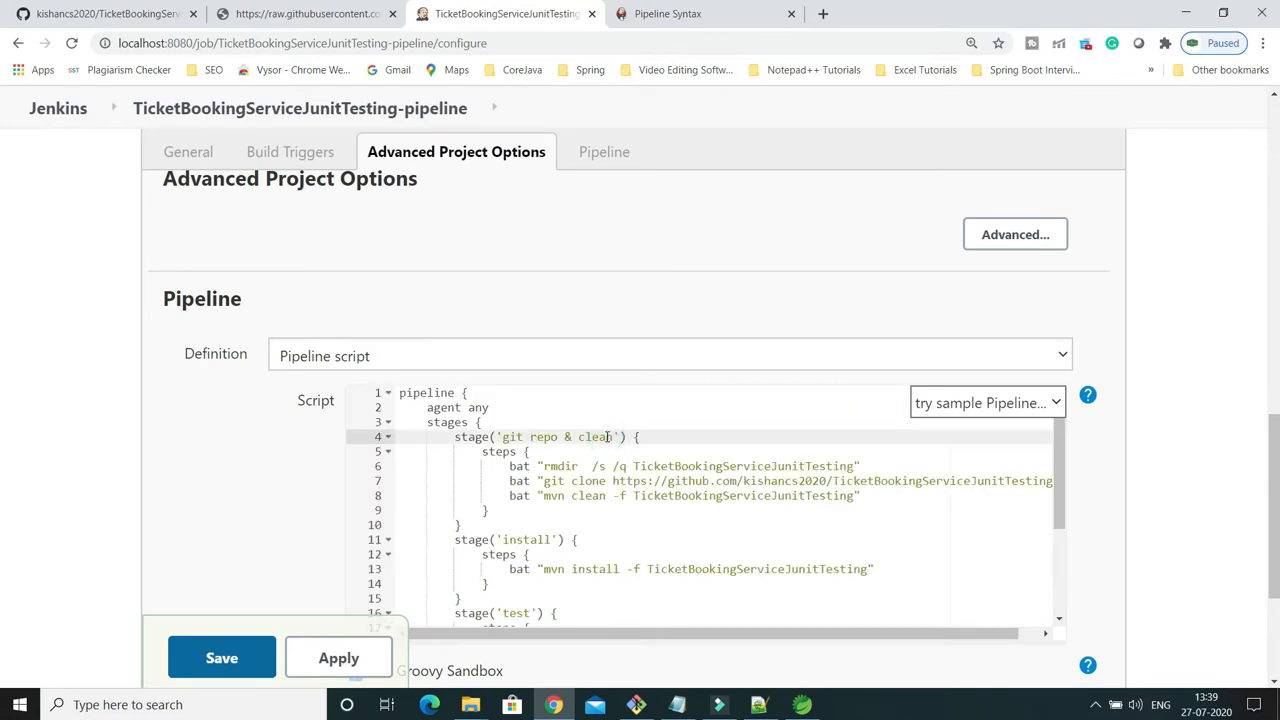
{"action": "key", "text": "ctrl+a"}
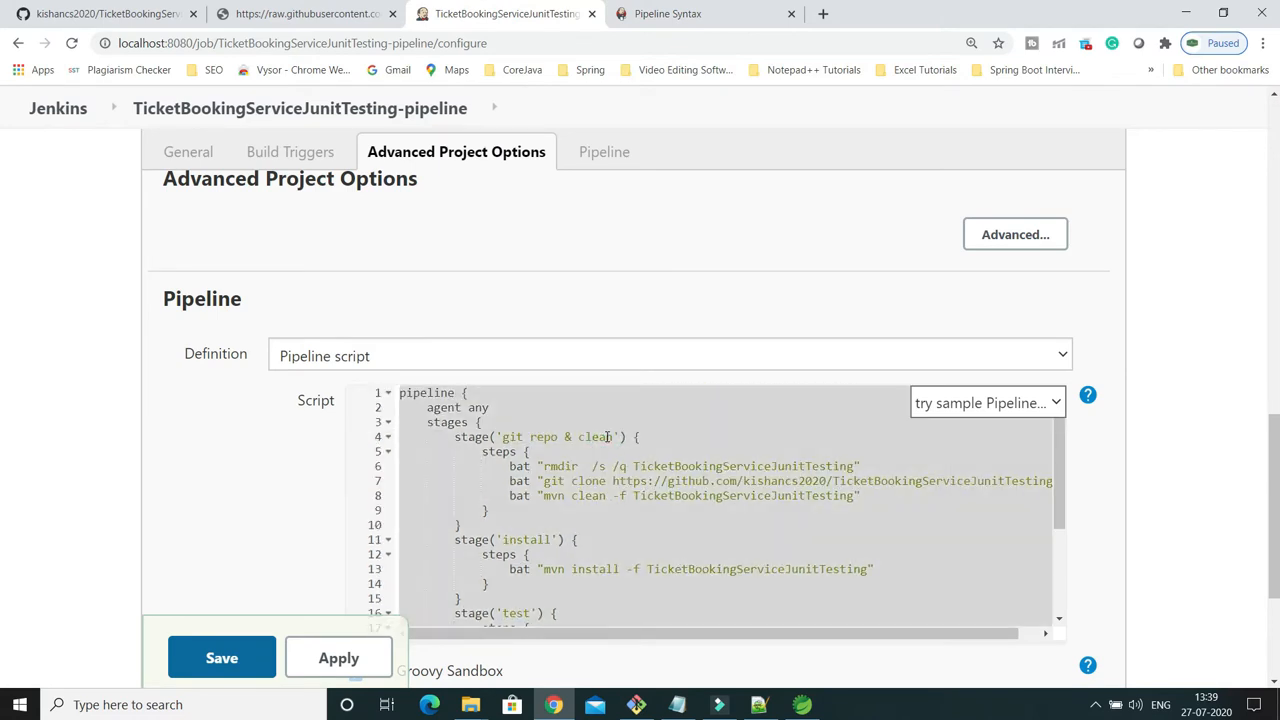
{"action": "left_click", "coordinate": [758, 704]}
{"action": "key", "text": "ctrl+v"}
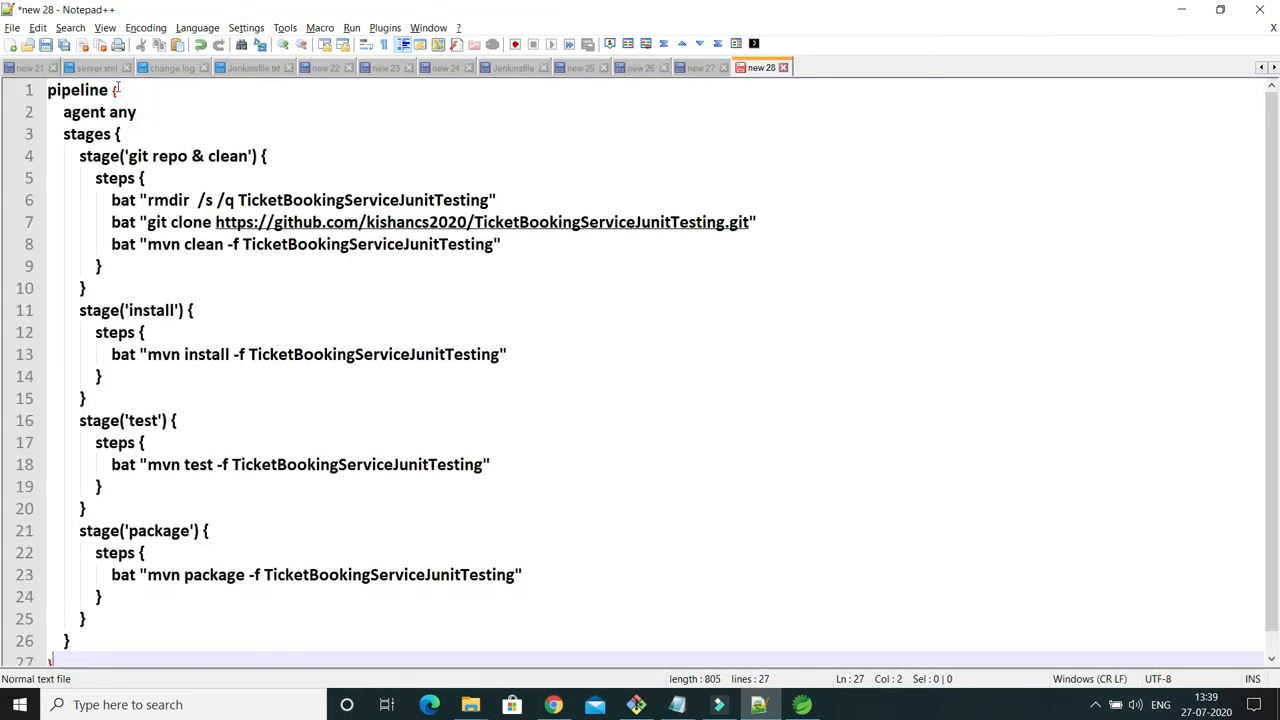
Examine the script's outer structure: the pipeline block with its closing brace, the agent any line and the stages block.
{"action": "left_click", "coordinate": [118, 90]}
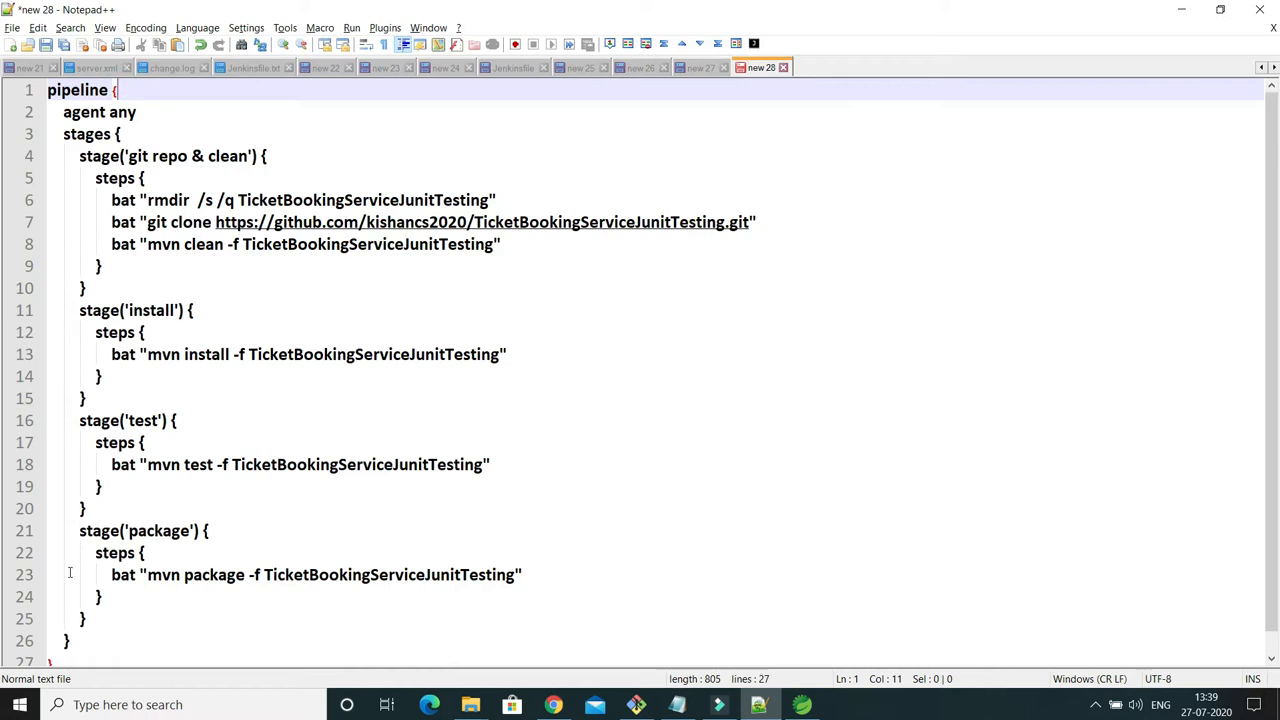
{"action": "scroll", "coordinate": [70, 572], "scroll_direction": "down", "scroll_amount": 1}
{"action": "left_click", "coordinate": [65, 639]}
{"action": "scroll", "coordinate": [153, 128], "scroll_direction": "up", "scroll_amount": 1}
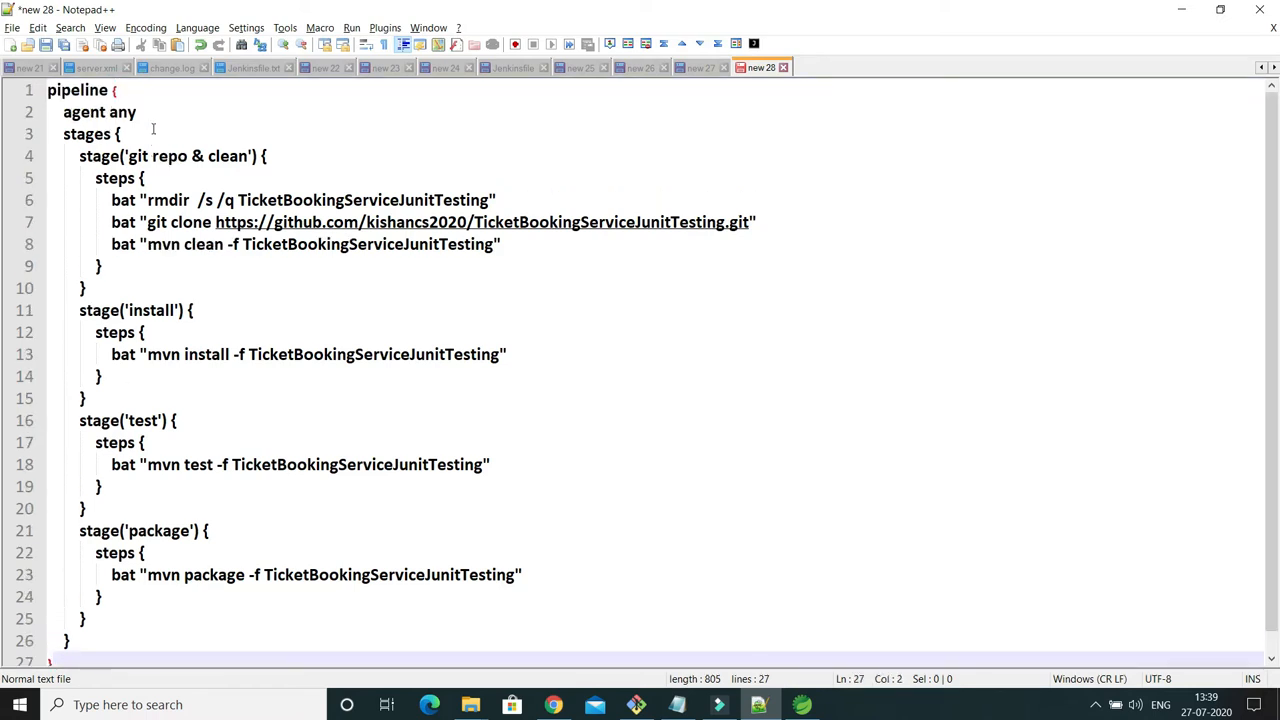
{"action": "left_click", "coordinate": [150, 112]}
{"action": "left_click_drag", "start_coordinate": [64, 112], "coordinate": [138, 112]}
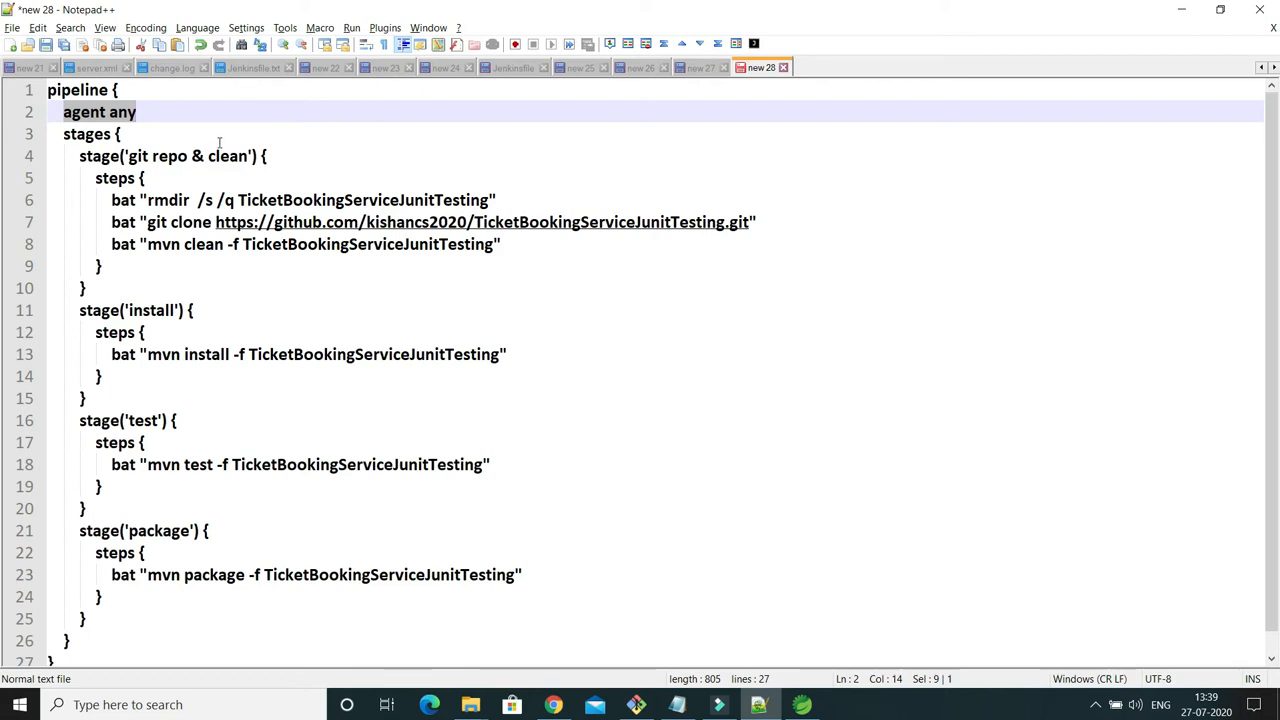
{"action": "double_click", "coordinate": [122, 112]}
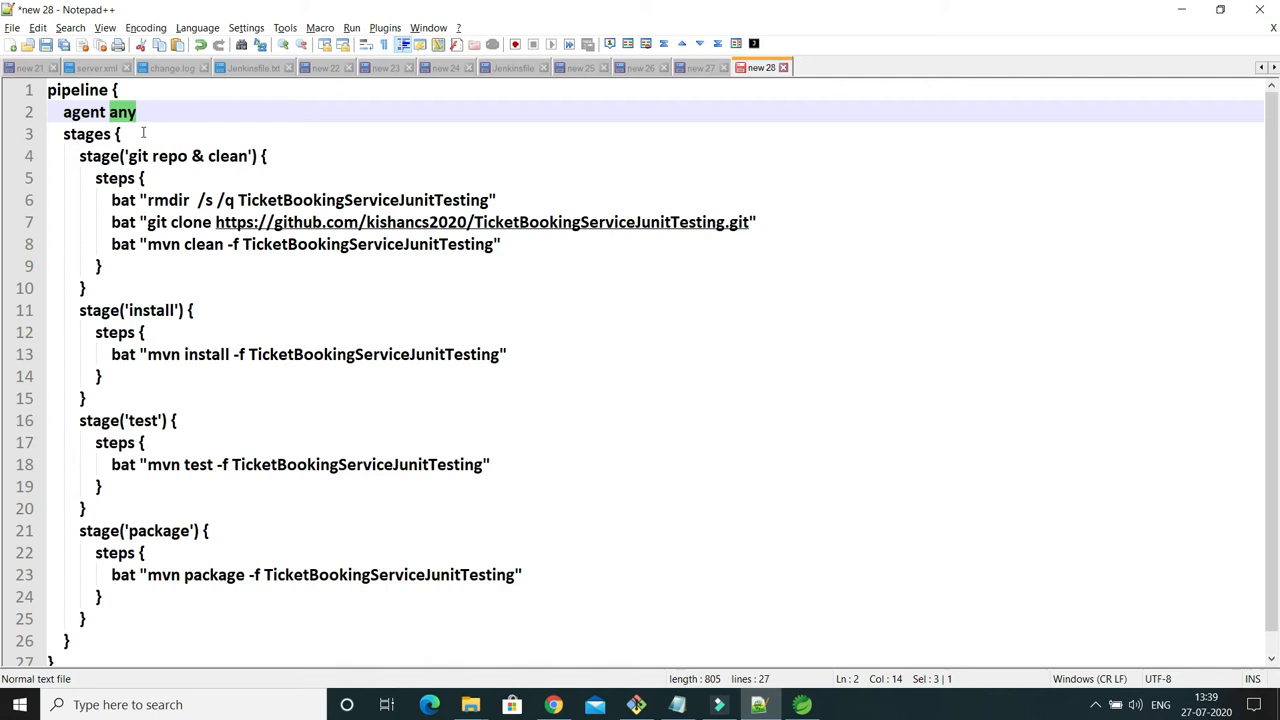
{"action": "left_click", "coordinate": [130, 134]}
{"action": "scroll", "coordinate": [110, 134], "scroll_direction": "down", "scroll_amount": 1}
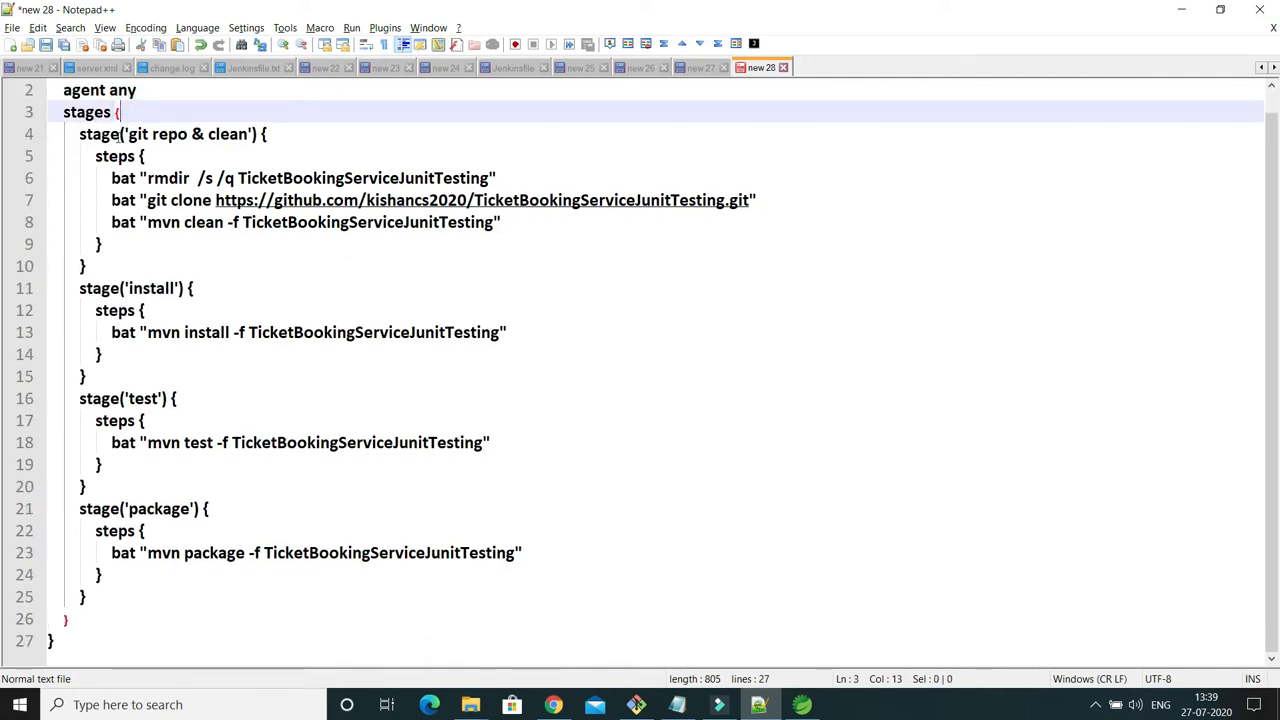
Examine the extent of each stage block in the script: git repo & clean, install, test and package.
{"action": "left_click", "coordinate": [279, 134]}
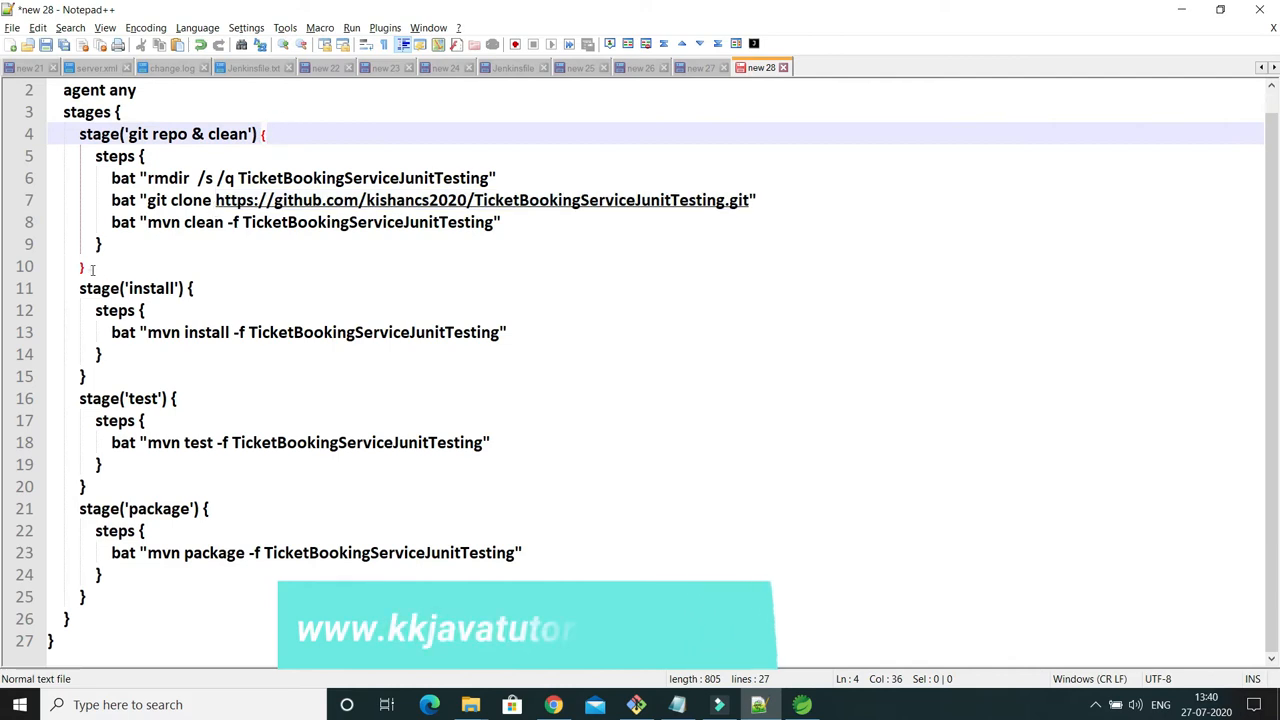
{"action": "left_click_drag", "start_coordinate": [93, 270], "coordinate": [80, 135]}
{"action": "left_click", "coordinate": [208, 285]}
{"action": "left_click_drag", "start_coordinate": [86, 389], "coordinate": [67, 333]}
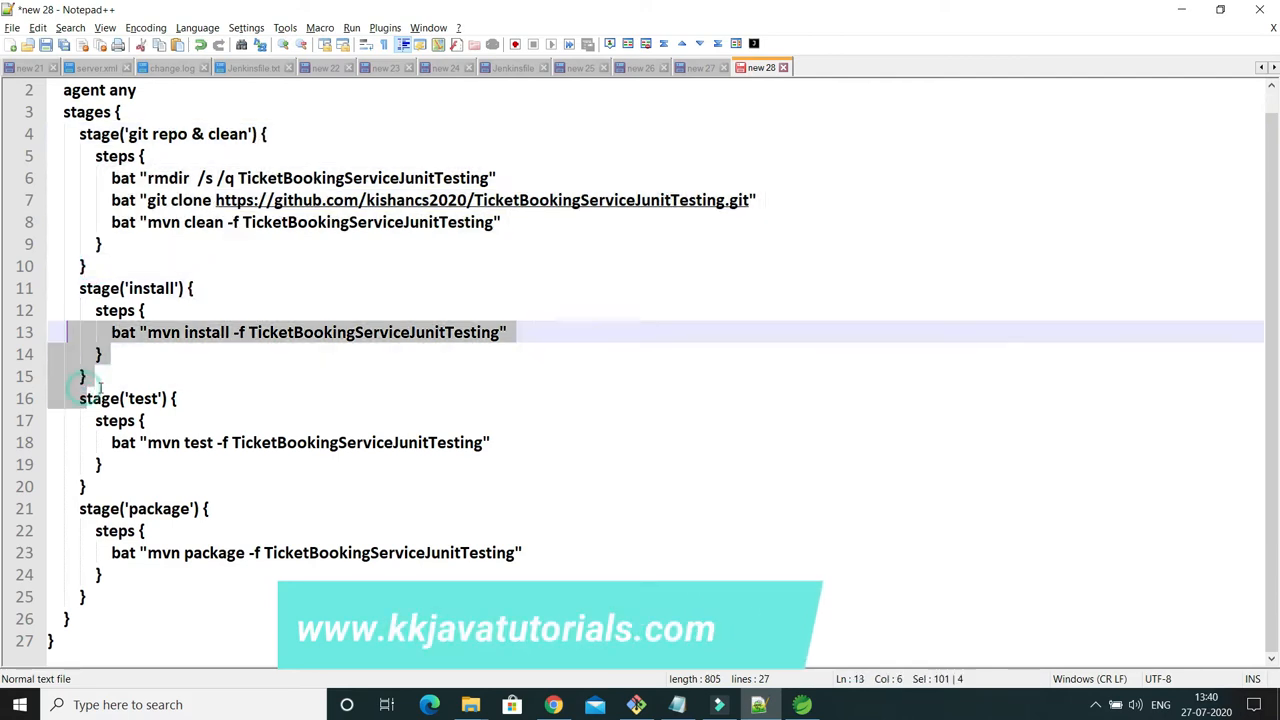
{"action": "left_click_drag", "start_coordinate": [90, 484], "coordinate": [60, 421]}
{"action": "left_click_drag", "start_coordinate": [86, 596], "coordinate": [73, 508]}
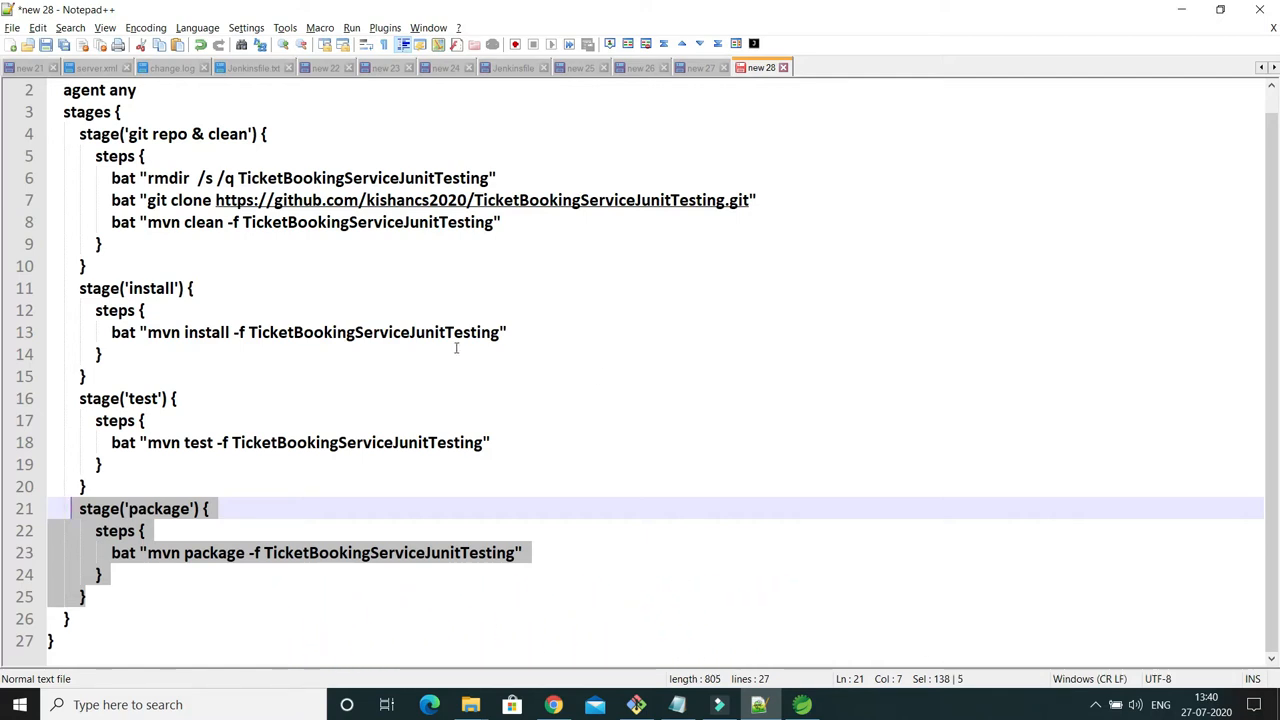
{"action": "scroll", "coordinate": [456, 348], "scroll_direction": "up", "scroll_amount": 1}
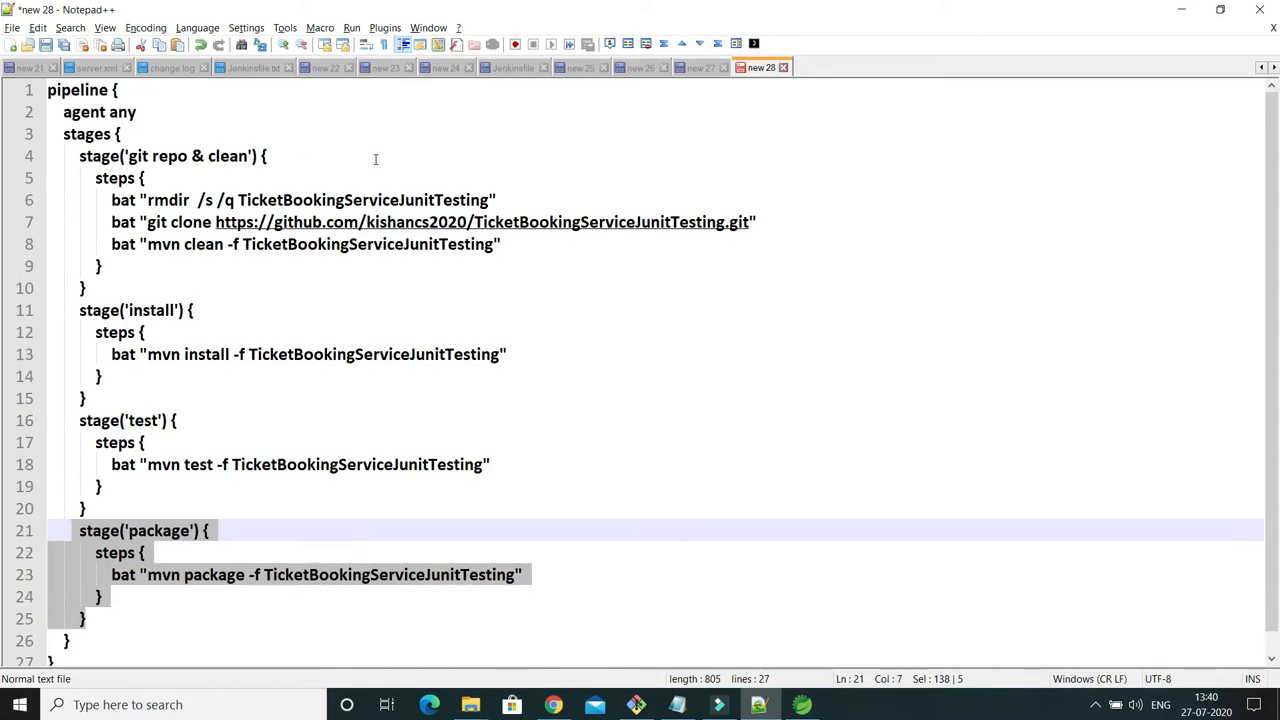
Examine the stage keyword, the name git repo & clean and the bat keywords in that stage's steps.
{"action": "double_click", "coordinate": [119, 156]}
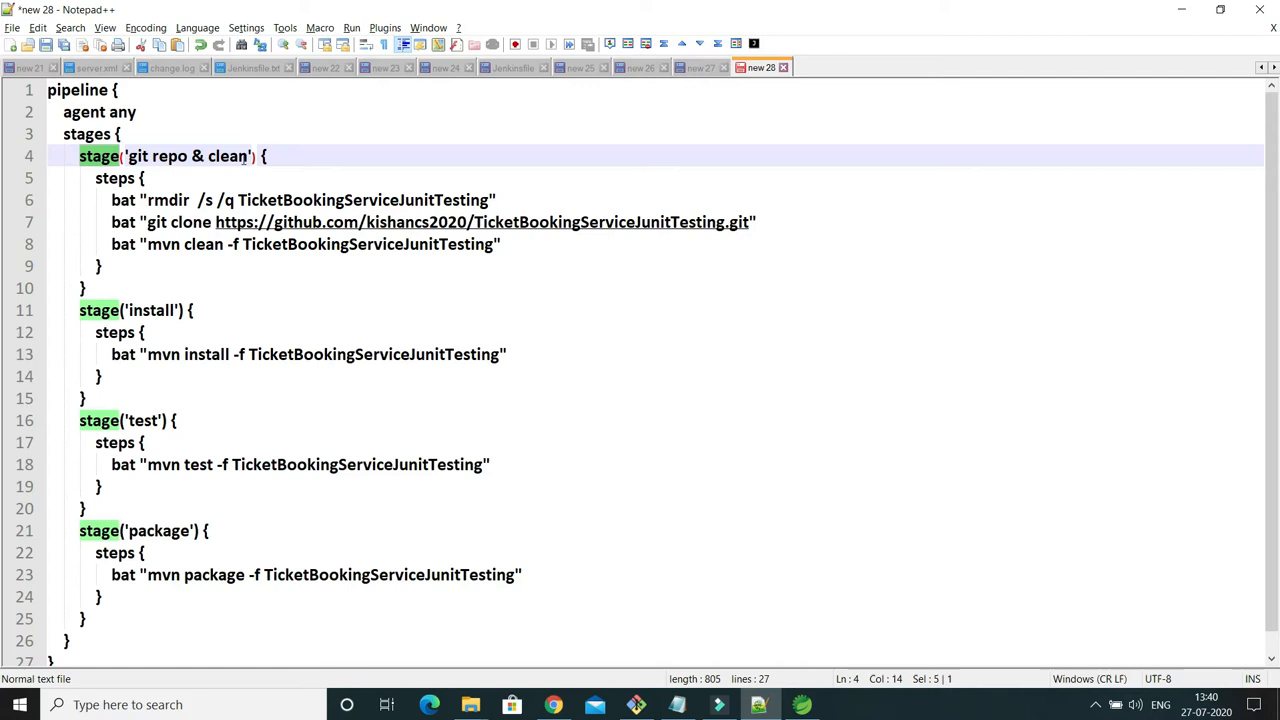
{"action": "left_click_drag", "start_coordinate": [249, 156], "coordinate": [128, 156]}
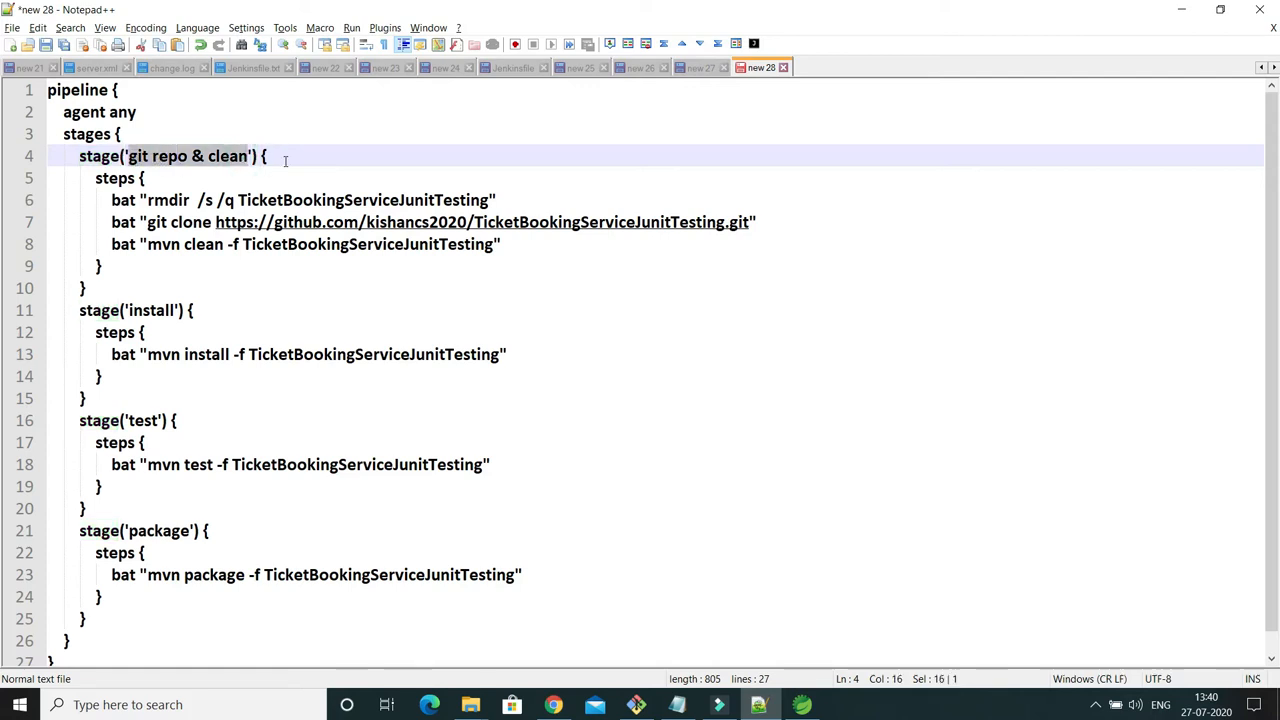
{"action": "double_click", "coordinate": [172, 158]}
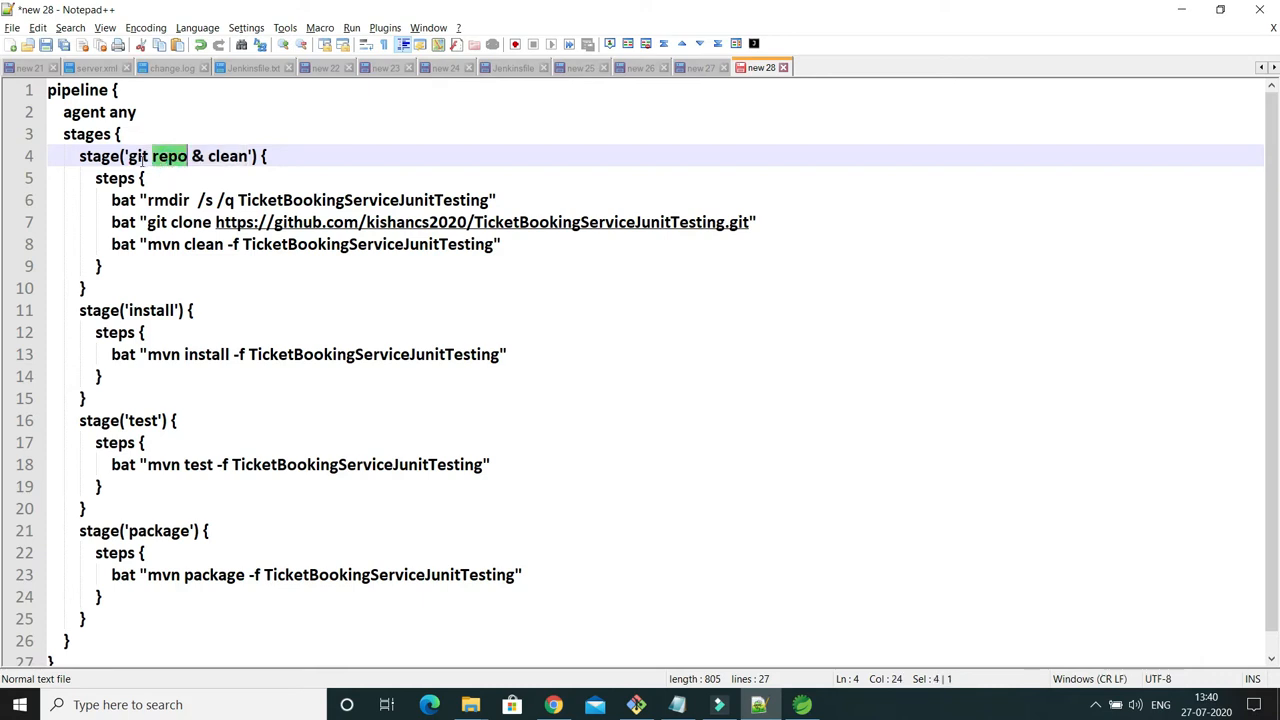
{"action": "left_click", "coordinate": [268, 156]}
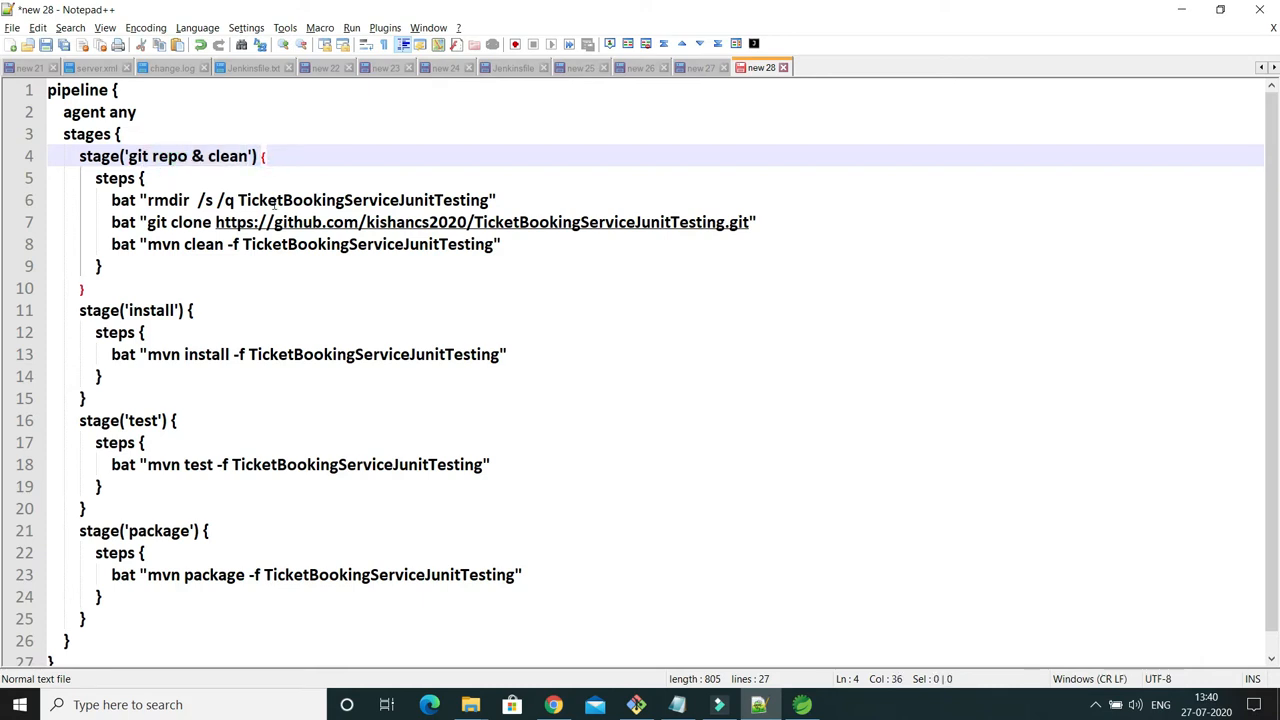
{"action": "double_click", "coordinate": [125, 200]}
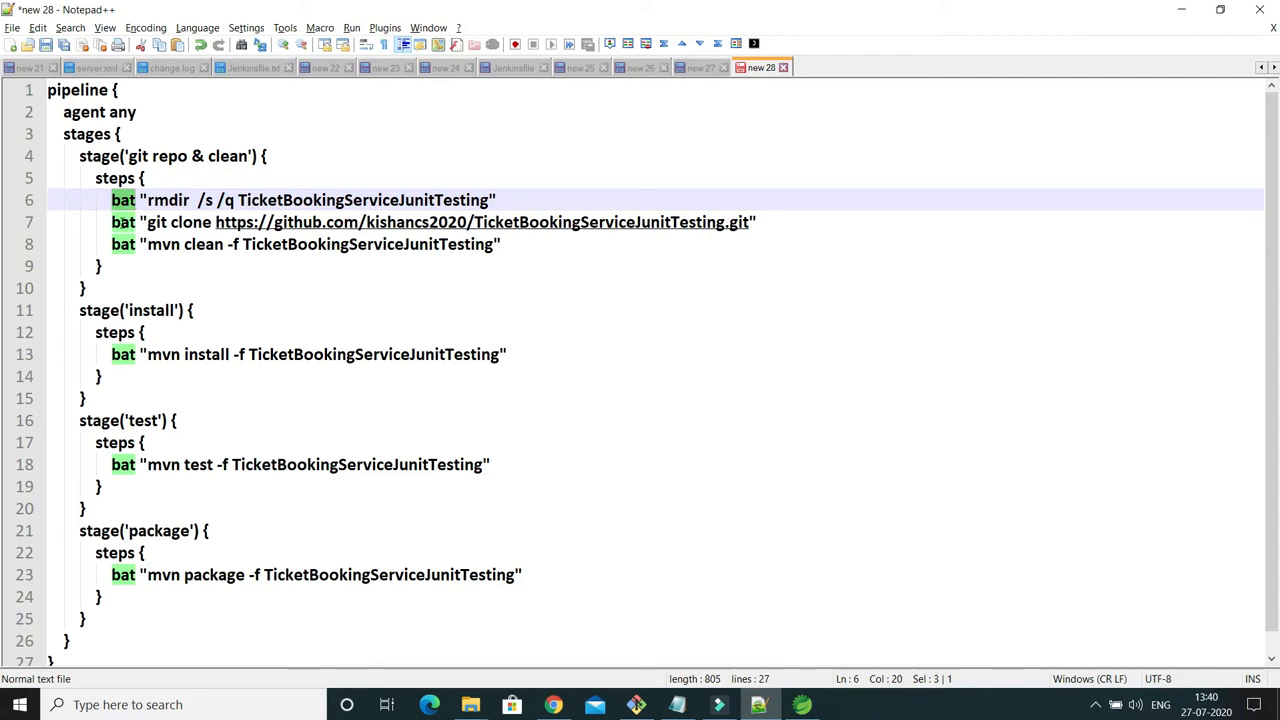
{"action": "double_click", "coordinate": [126, 222]}
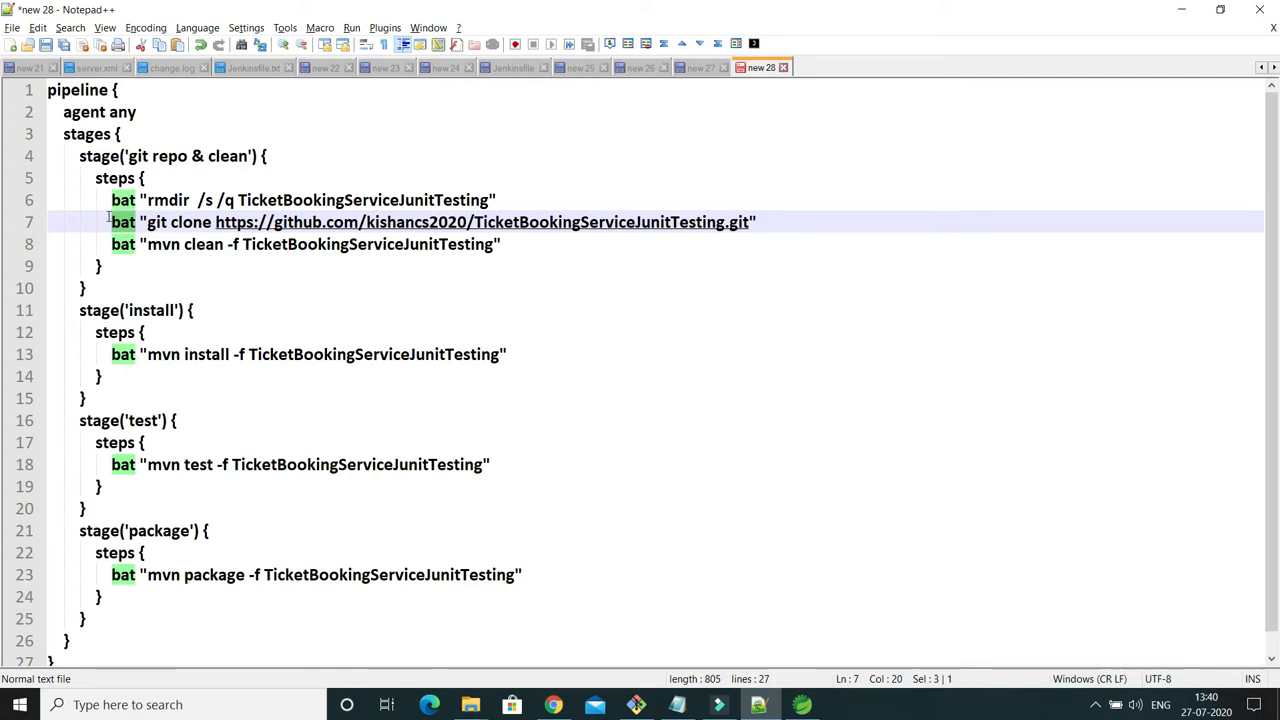
Examine the first bat command of the git repo & clean stage: rmdir, its /s /q options and the TicketBookingServiceJunitTesting folder name.
{"action": "left_click_drag", "start_coordinate": [104, 200], "coordinate": [497, 197]}
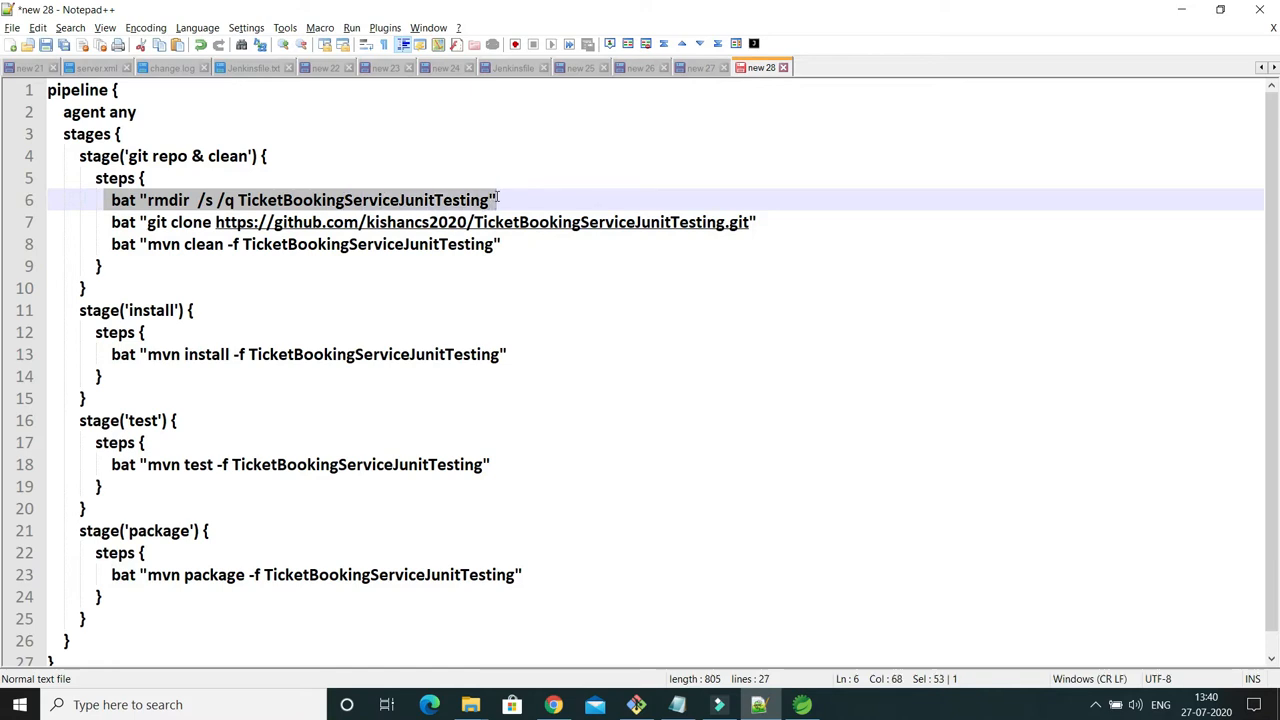
{"action": "double_click", "coordinate": [122, 204]}
{"action": "left_click_drag", "start_coordinate": [149, 200], "coordinate": [314, 200]}
{"action": "double_click", "coordinate": [181, 200]}
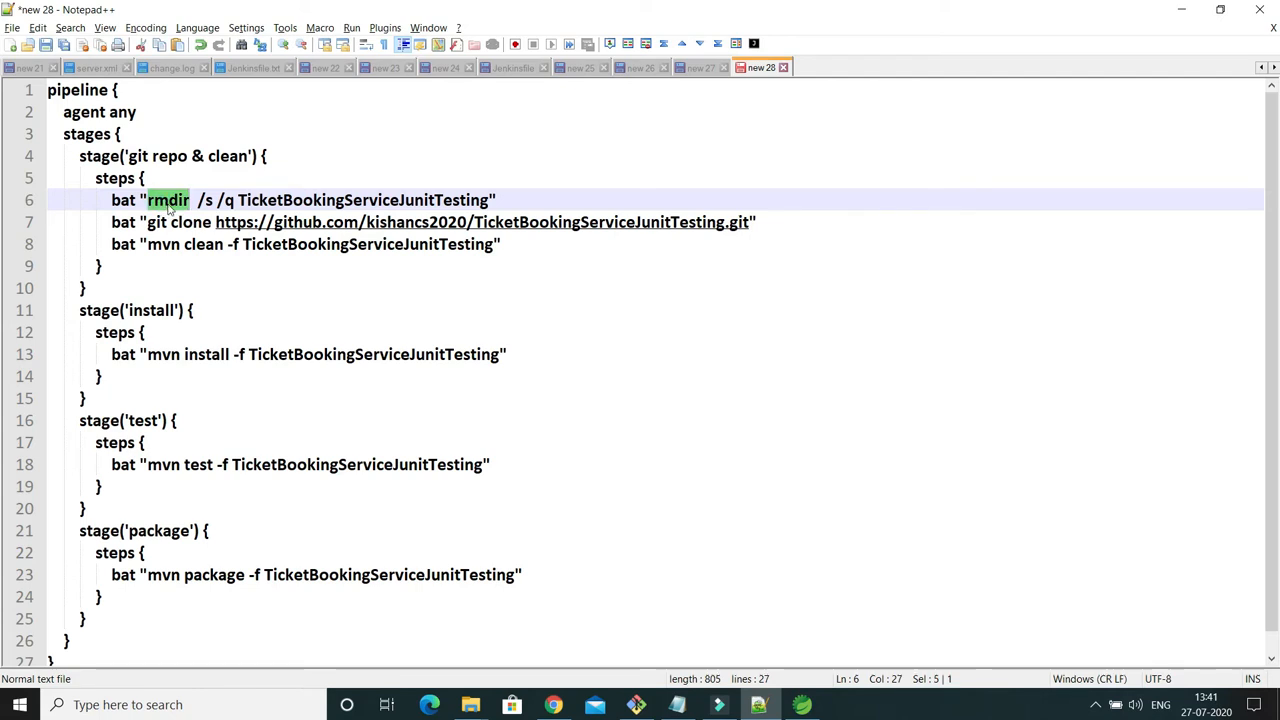
{"action": "left_click_drag", "start_coordinate": [197, 200], "coordinate": [235, 201]}
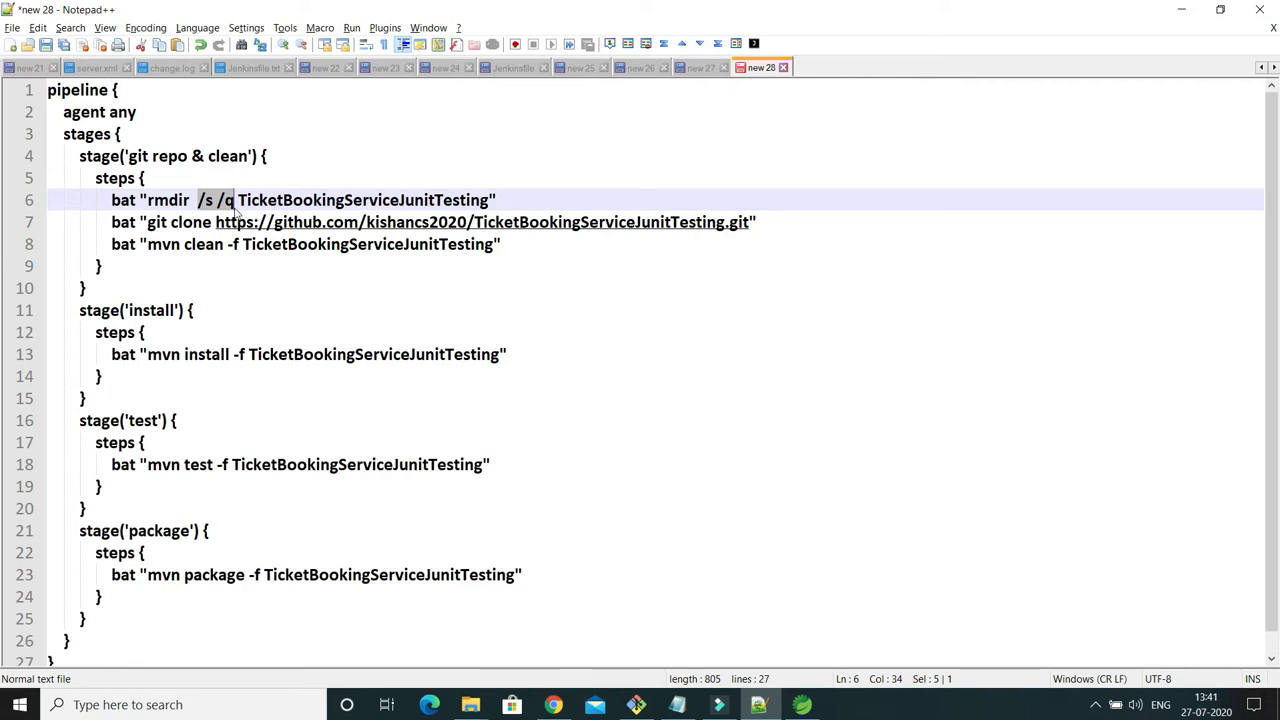
{"action": "left_click", "coordinate": [348, 198]}
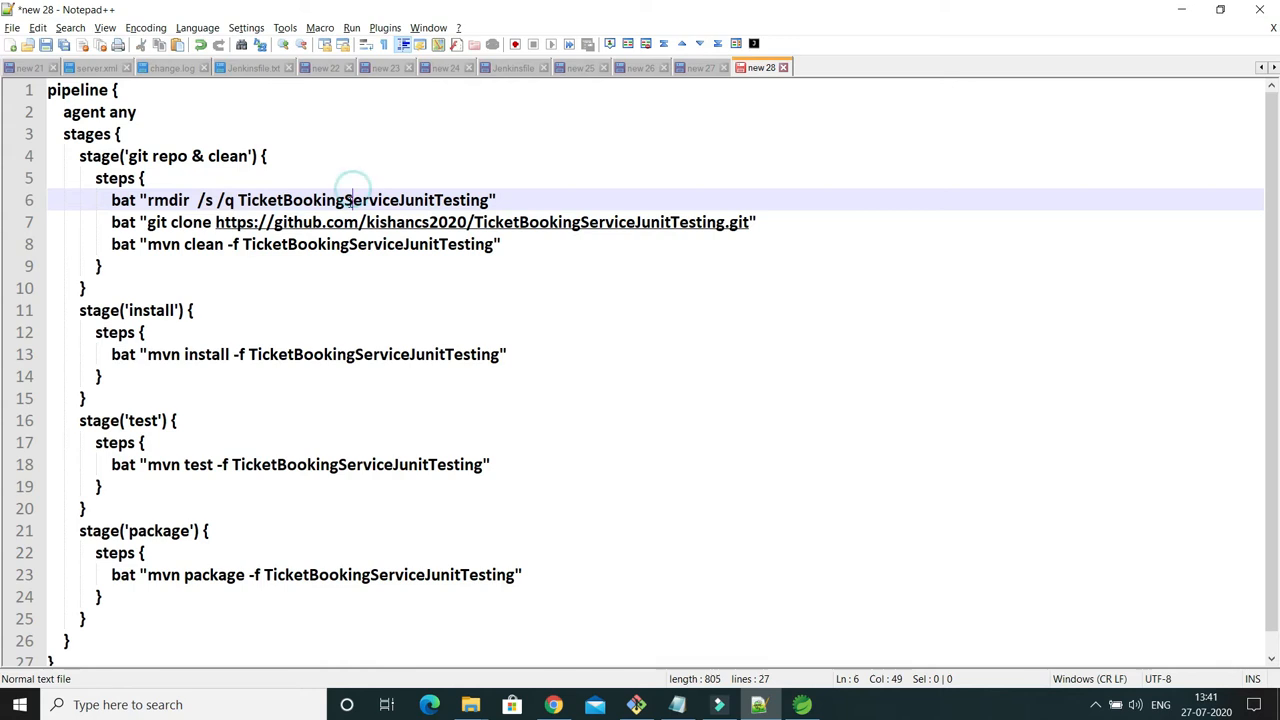
{"action": "double_click", "coordinate": [348, 198]}
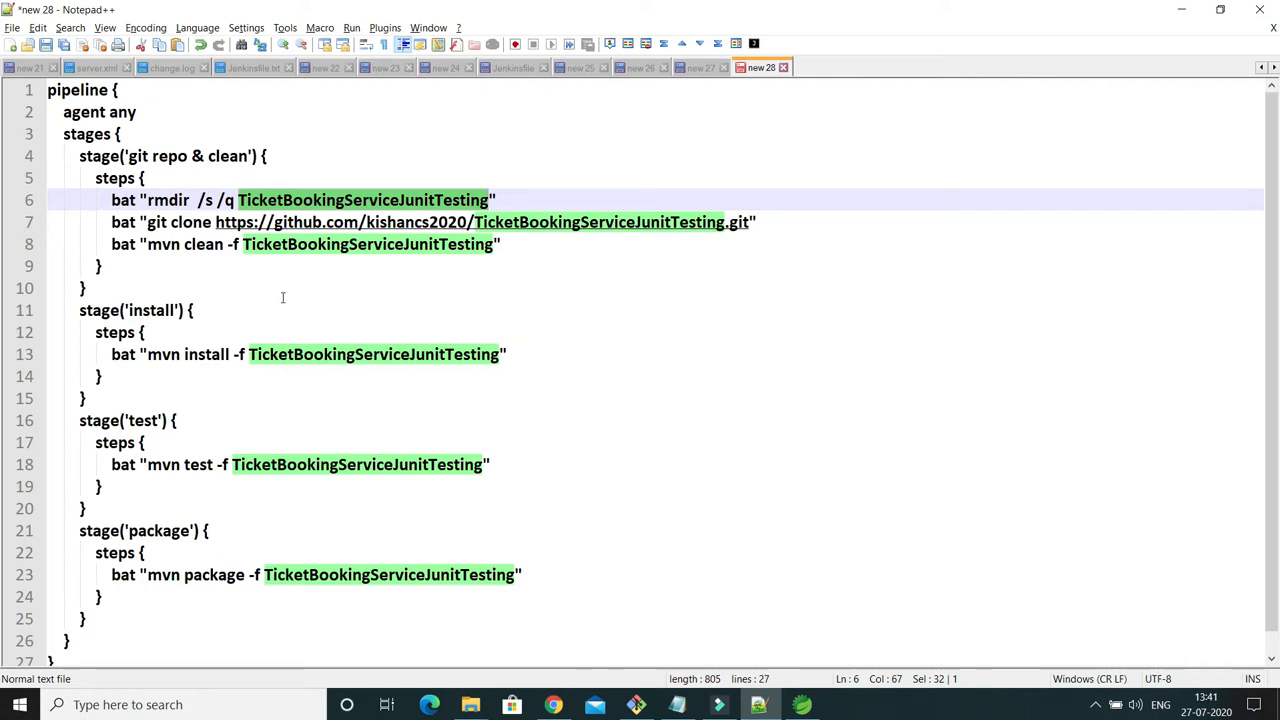
{"action": "double_click", "coordinate": [163, 197]}
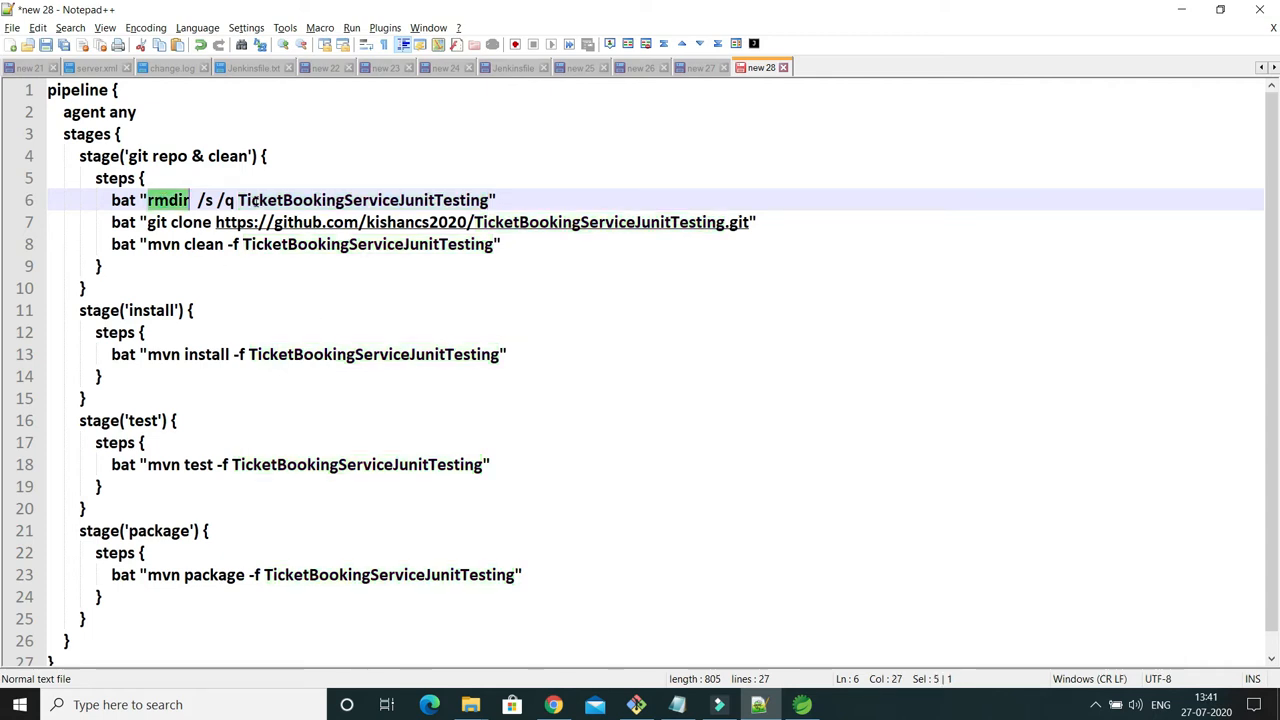
Examine the folder name that rmdir removes and the complete git clone command with its repository URL.
{"action": "double_click", "coordinate": [254, 201]}
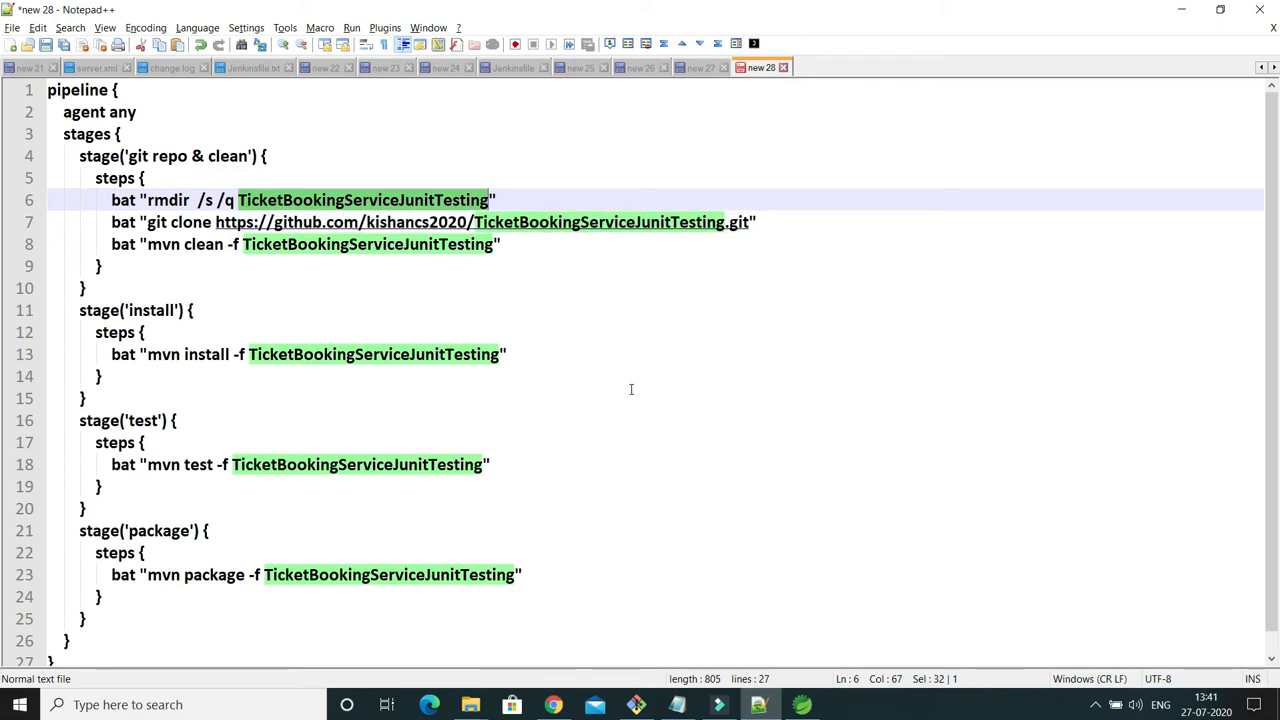
{"action": "left_click_drag", "start_coordinate": [148, 222], "coordinate": [262, 222]}
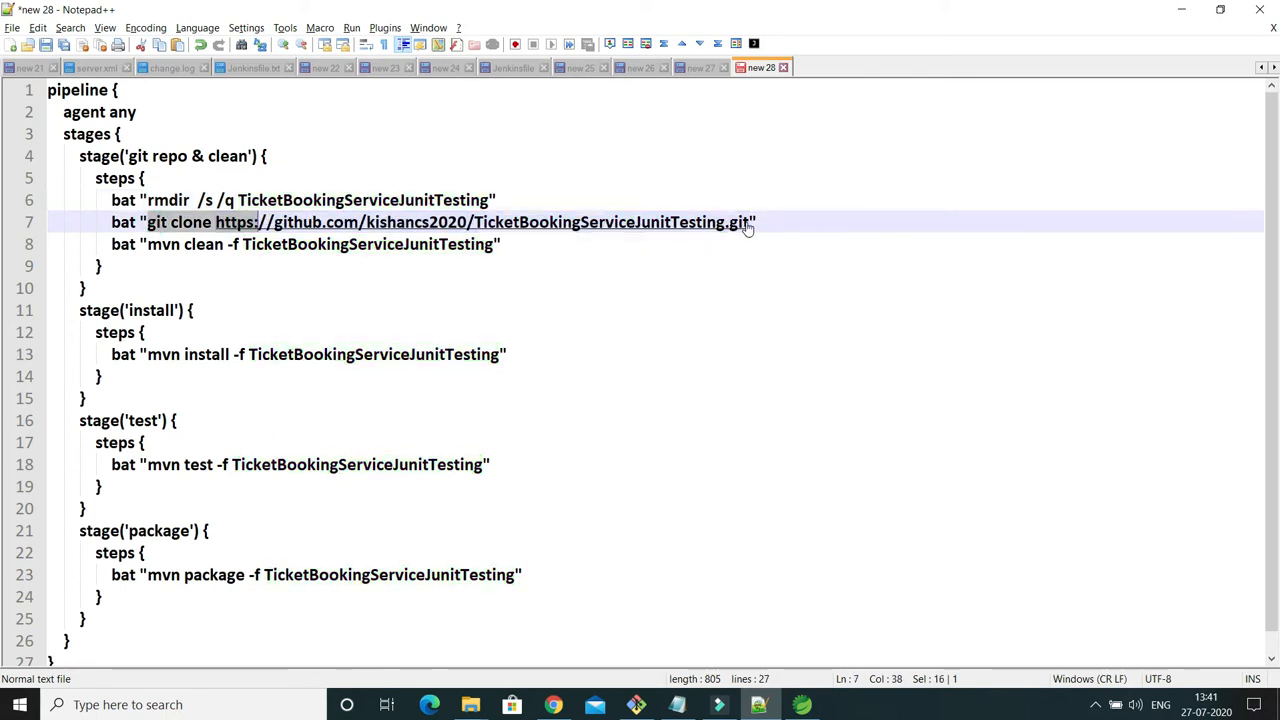
{"action": "mouse_move", "coordinate": [757, 222]}
{"action": "left_mouse_down"}
{"action": "mouse_move", "coordinate": [474, 224]}
{"action": "mouse_move", "coordinate": [330, 246]}
{"action": "mouse_move", "coordinate": [213, 224]}
{"action": "mouse_move", "coordinate": [749, 226]}
{"action": "left_mouse_up"}
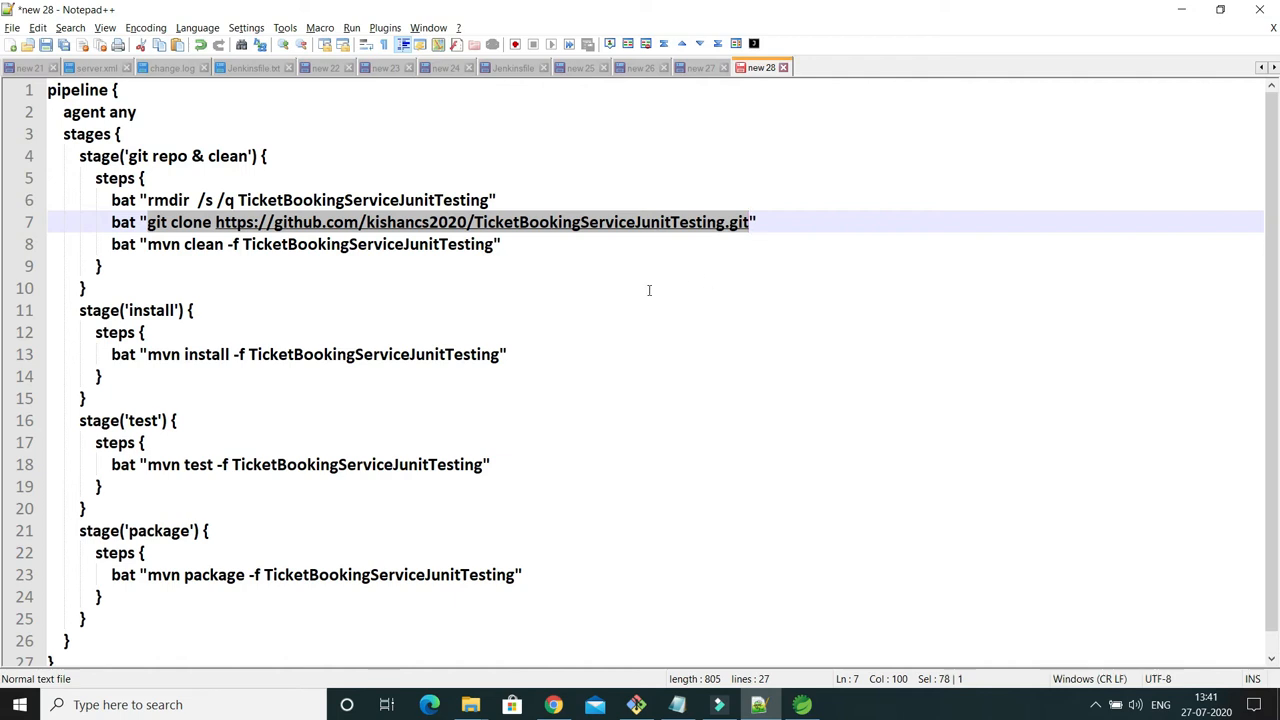
Examine the mvn clean command of the git repo & clean stage: mvn, clean, the -f option and the project folder name.
{"action": "double_click", "coordinate": [164, 245]}
{"action": "double_click", "coordinate": [203, 245]}
{"action": "double_click", "coordinate": [163, 245]}
{"action": "double_click", "coordinate": [204, 245]}
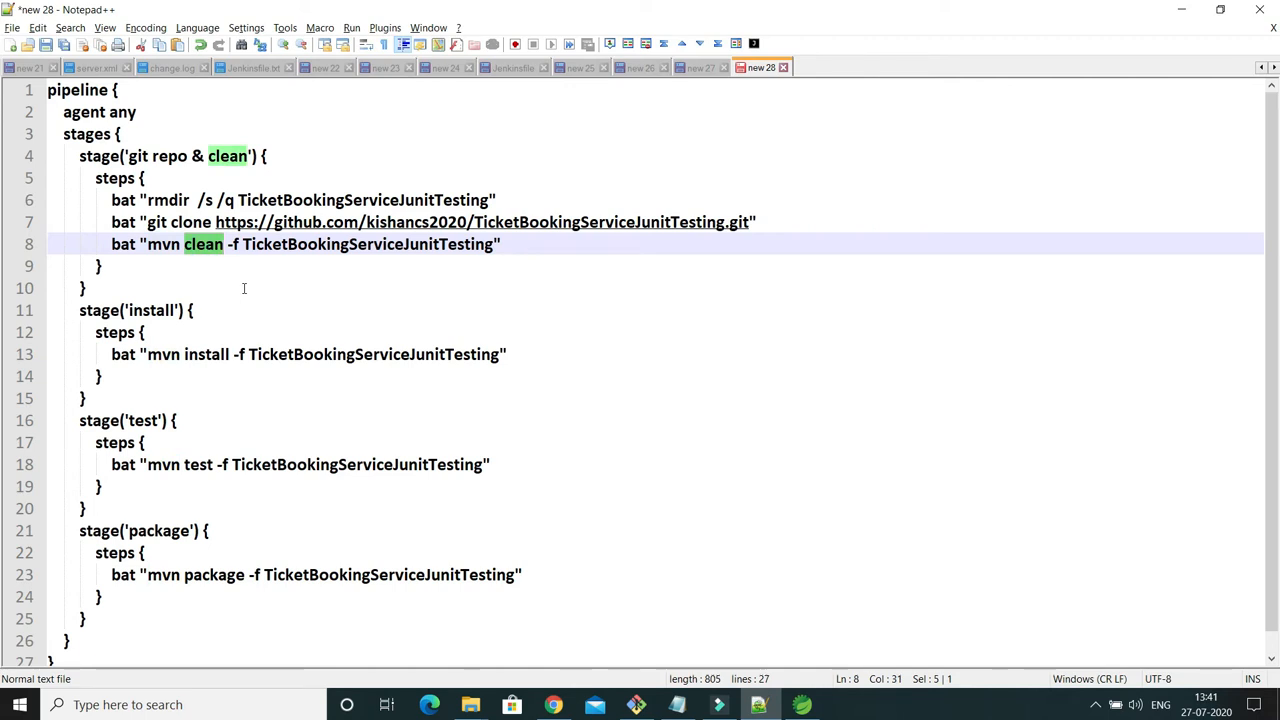
{"action": "left_click_drag", "start_coordinate": [228, 244], "coordinate": [240, 244]}
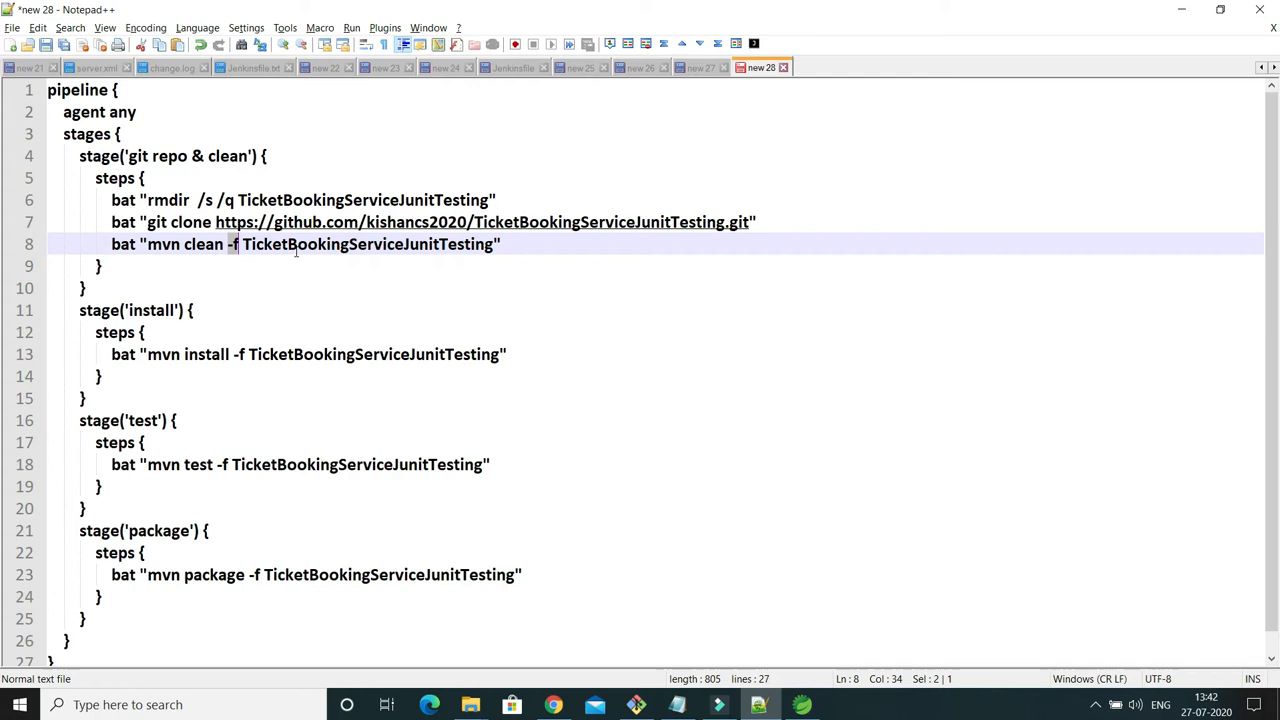
{"action": "double_click", "coordinate": [303, 245]}
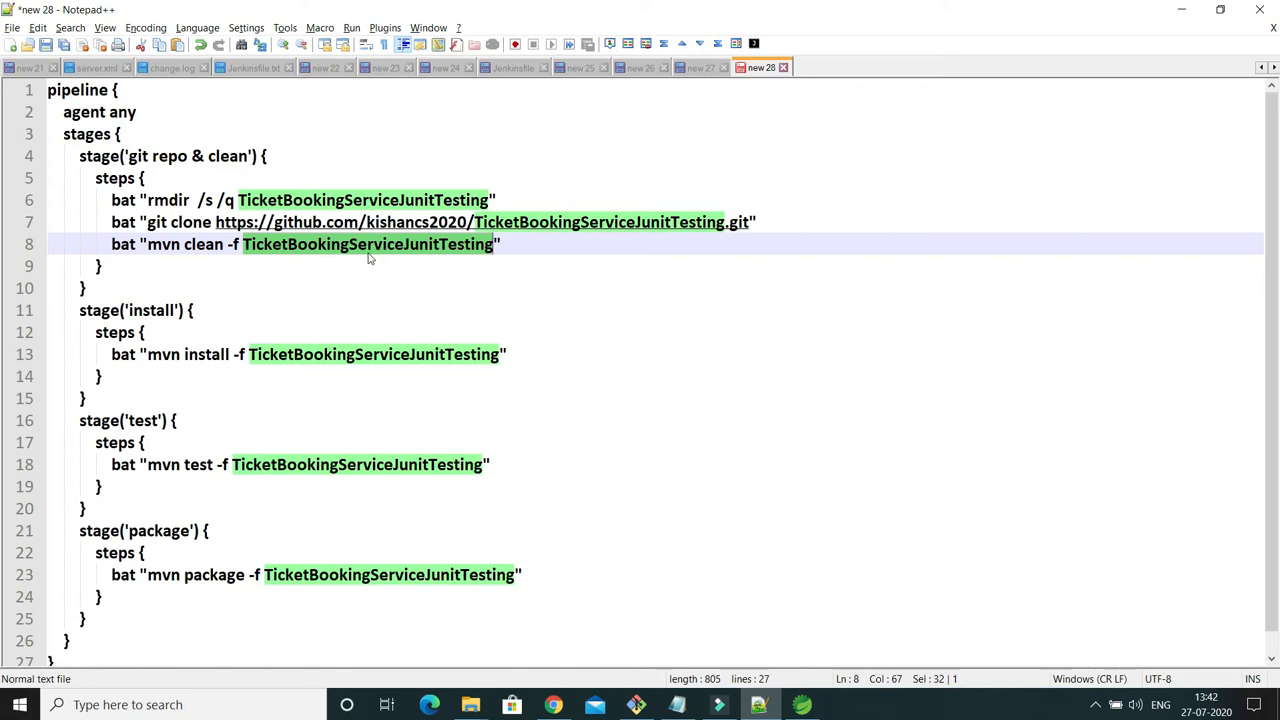
{"action": "left_click_drag", "start_coordinate": [148, 244], "coordinate": [217, 251]}
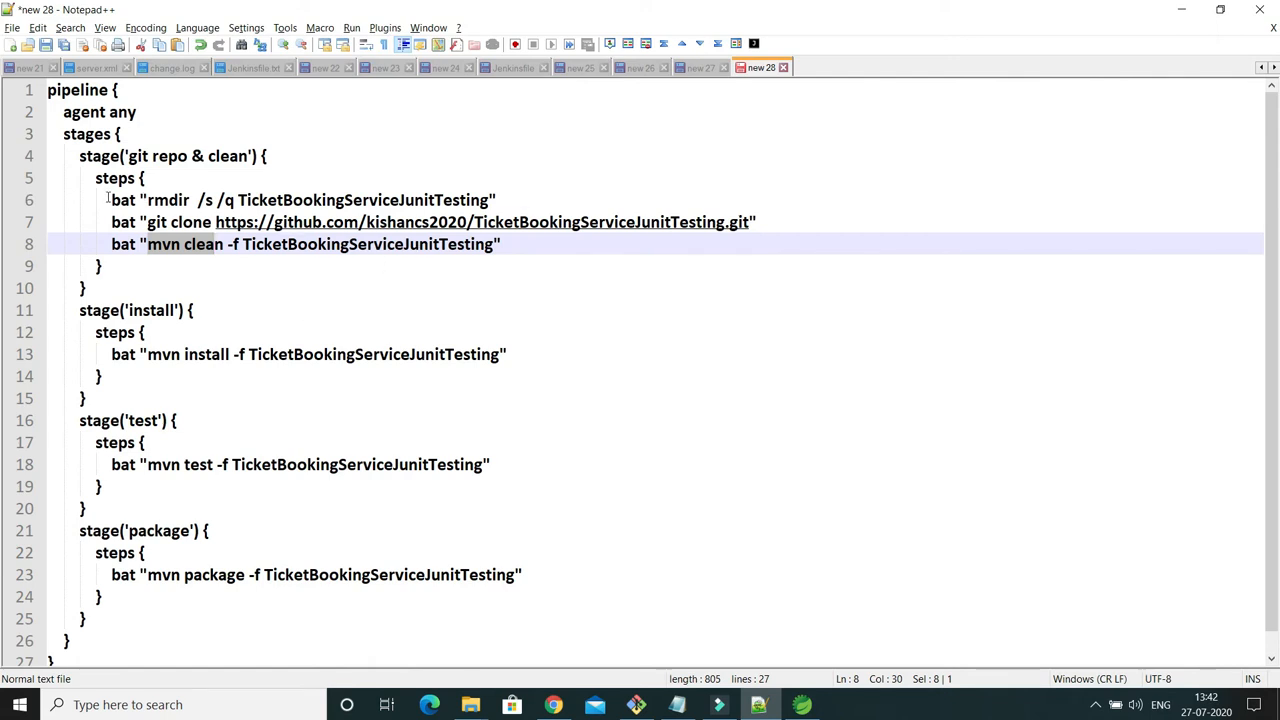
Compare the whole rmdir line with the TicketBookingServiceJunitTesting folder name used in the mvn clean line.
{"action": "left_click_drag", "start_coordinate": [107, 200], "coordinate": [497, 200]}
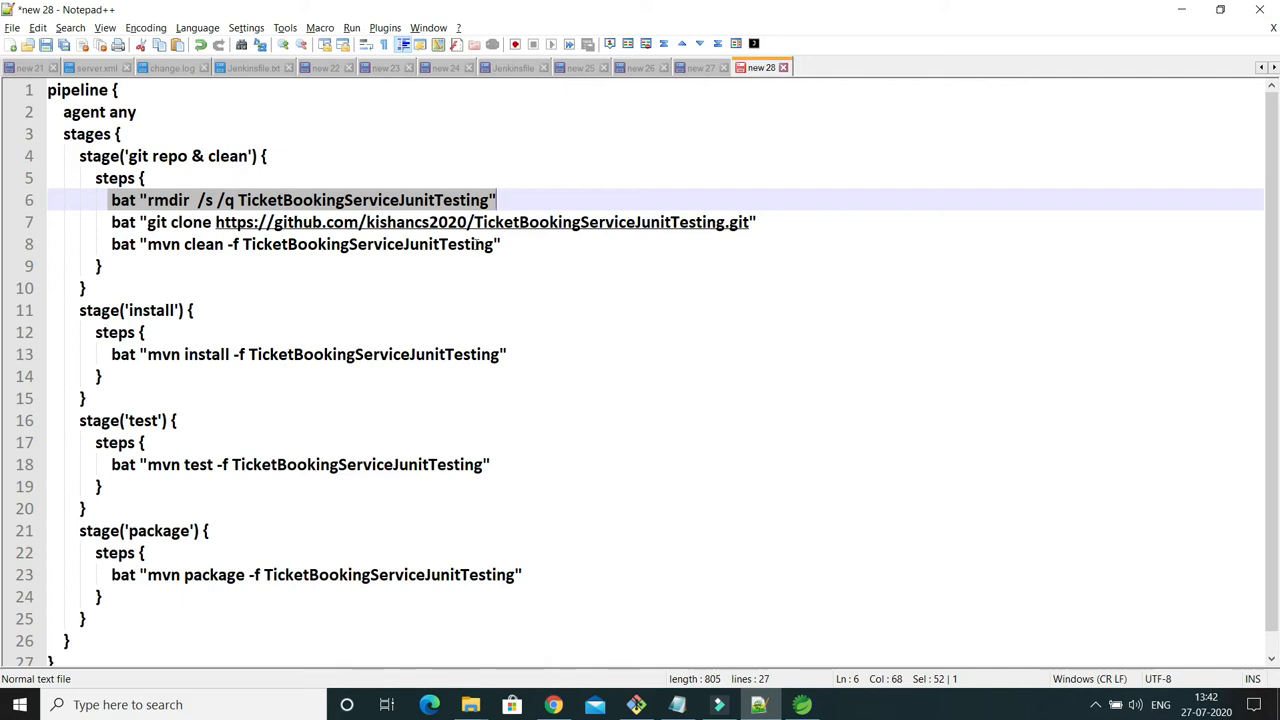
{"action": "double_click", "coordinate": [397, 248]}
{"action": "left_click", "coordinate": [284, 244]}
{"action": "double_click", "coordinate": [284, 244]}
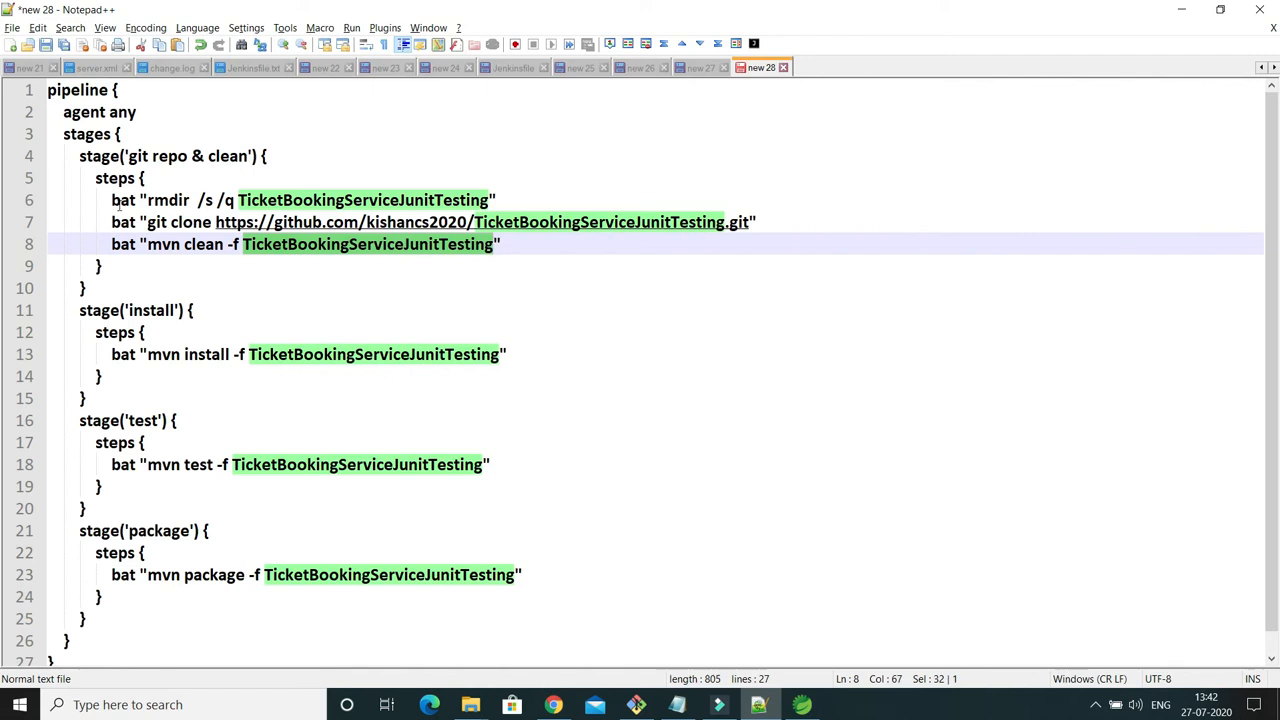
{"action": "left_click_drag", "start_coordinate": [108, 197], "coordinate": [507, 199]}
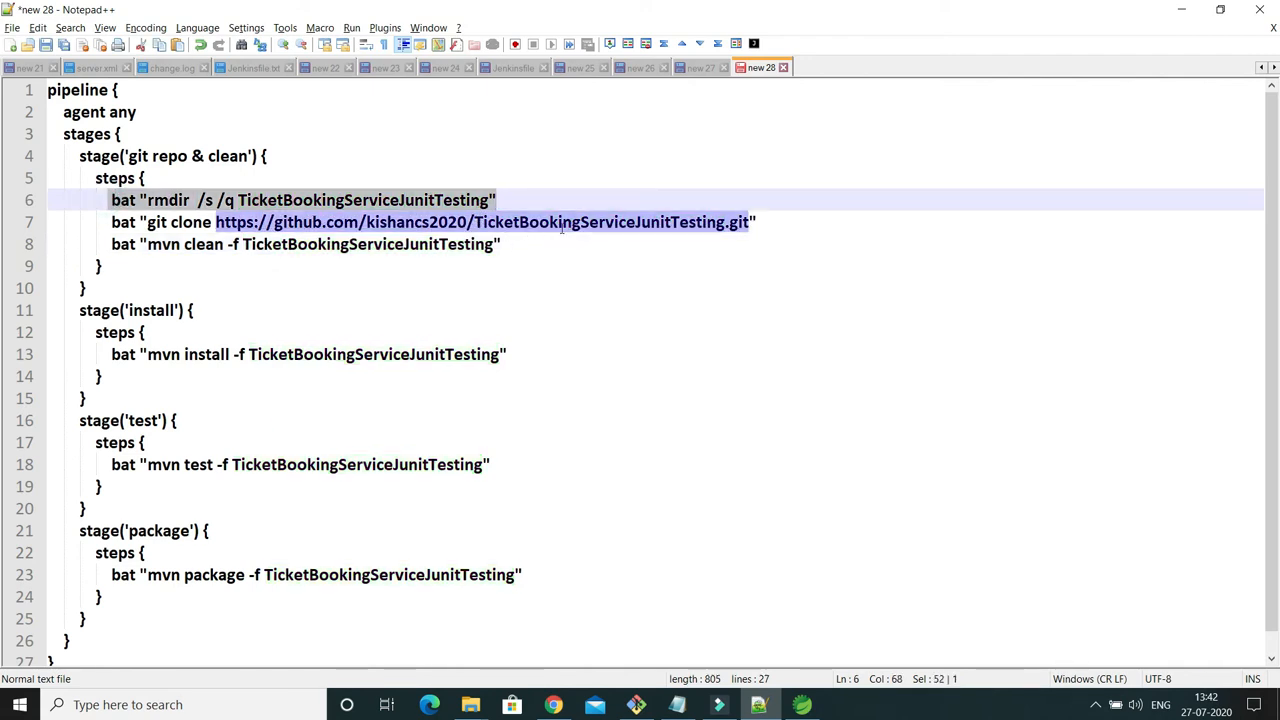
{"action": "left_click", "coordinate": [550, 200]}
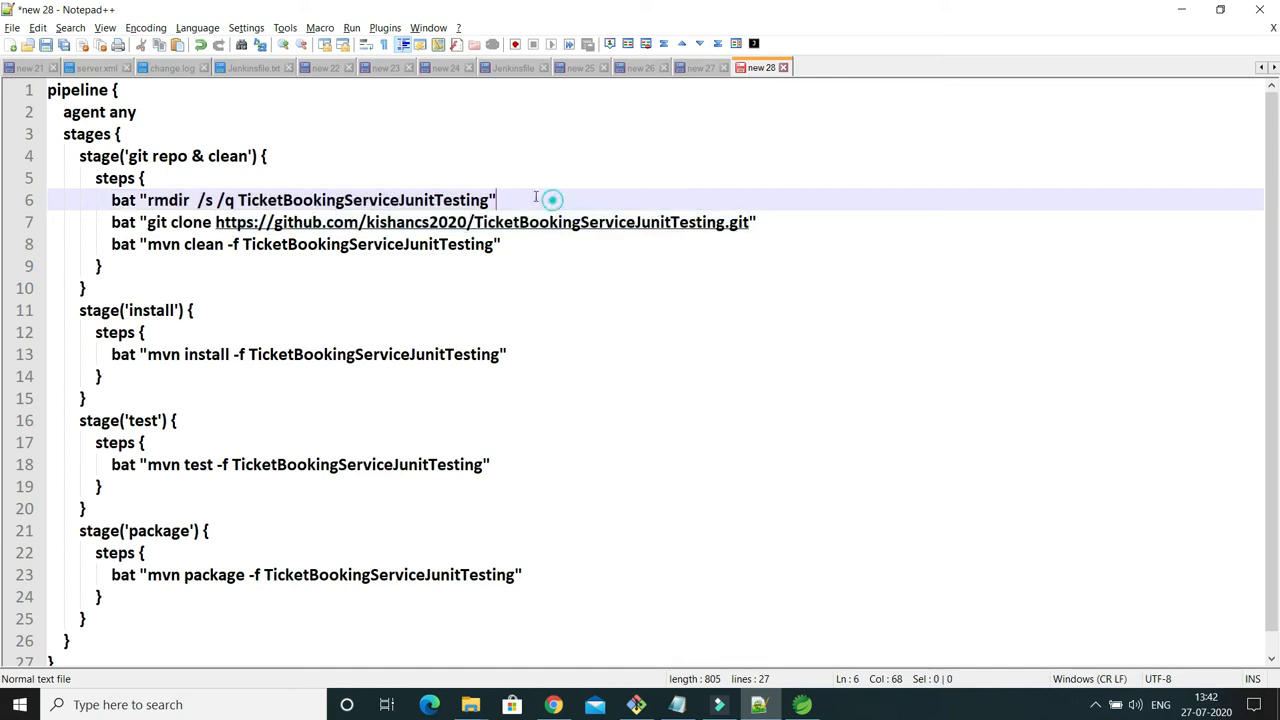
{"action": "double_click", "coordinate": [440, 200]}
{"action": "left_click_drag", "start_coordinate": [110, 200], "coordinate": [498, 200]}
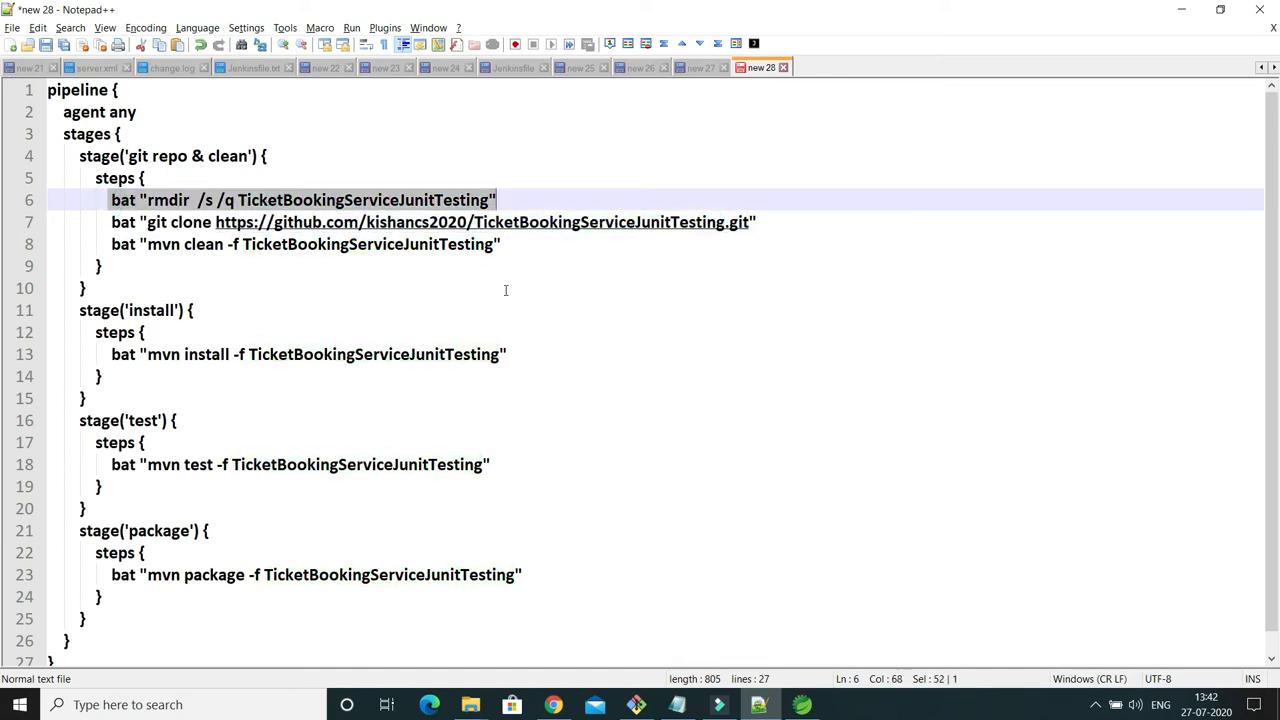
Examine the install stage: its name and the mvn install command with the -f option and project folder.
{"action": "double_click", "coordinate": [168, 311]}
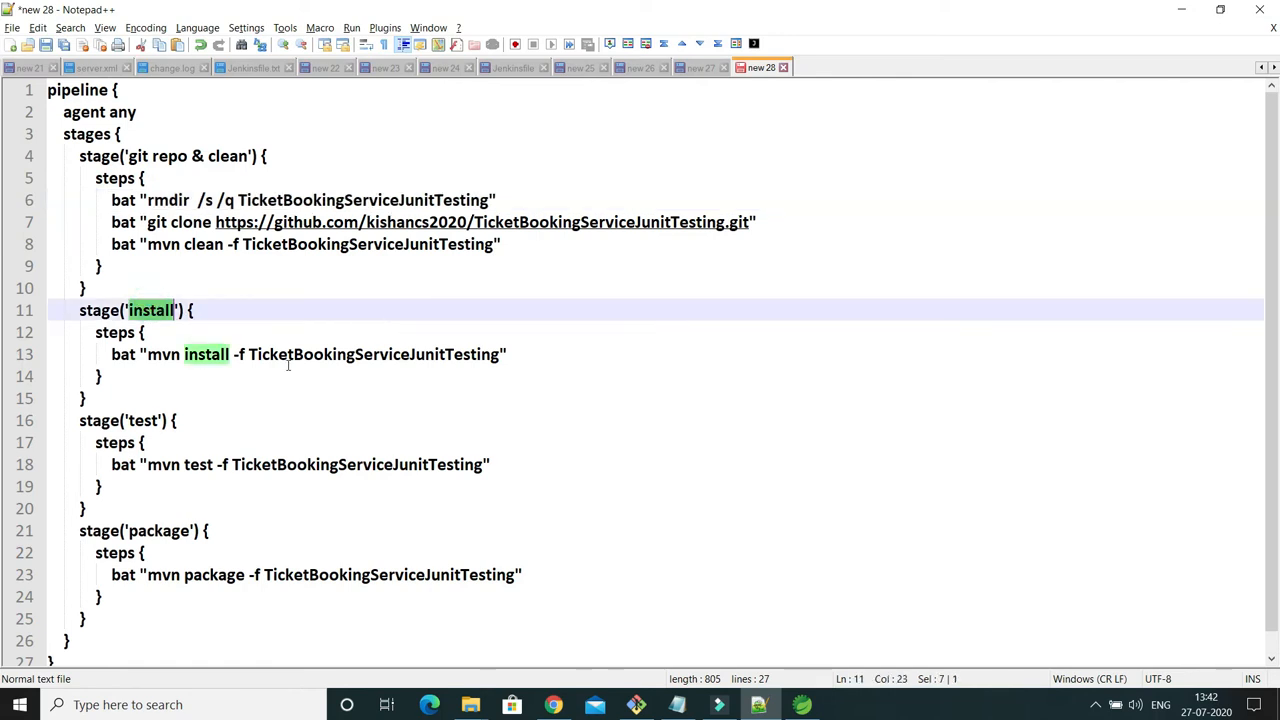
{"action": "double_click", "coordinate": [160, 356]}
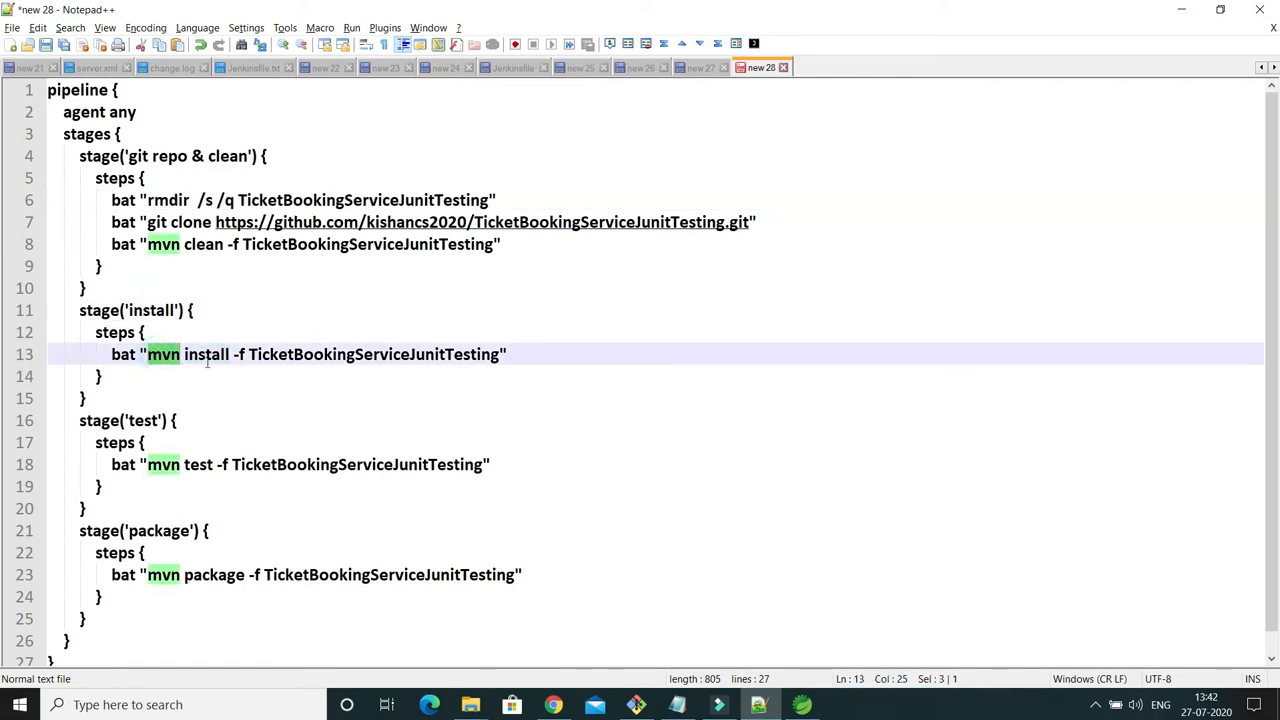
{"action": "left_click_drag", "start_coordinate": [233, 356], "coordinate": [243, 357]}
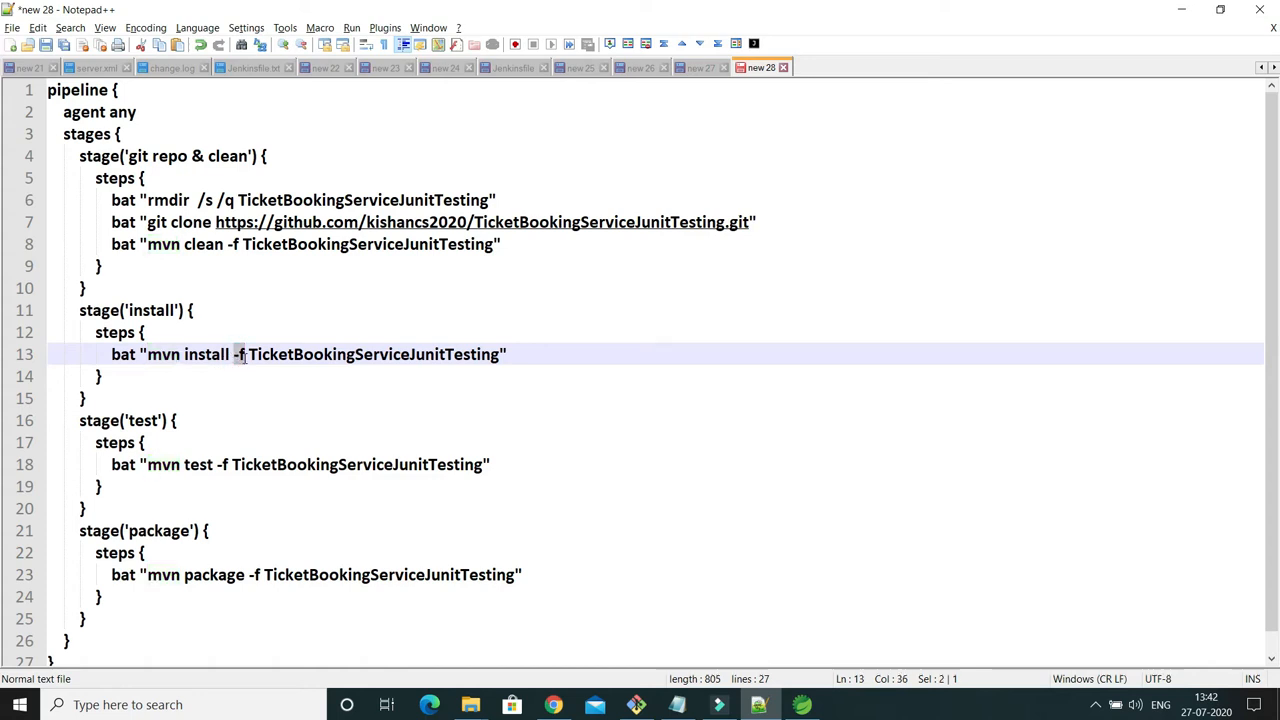
{"action": "double_click", "coordinate": [340, 354]}
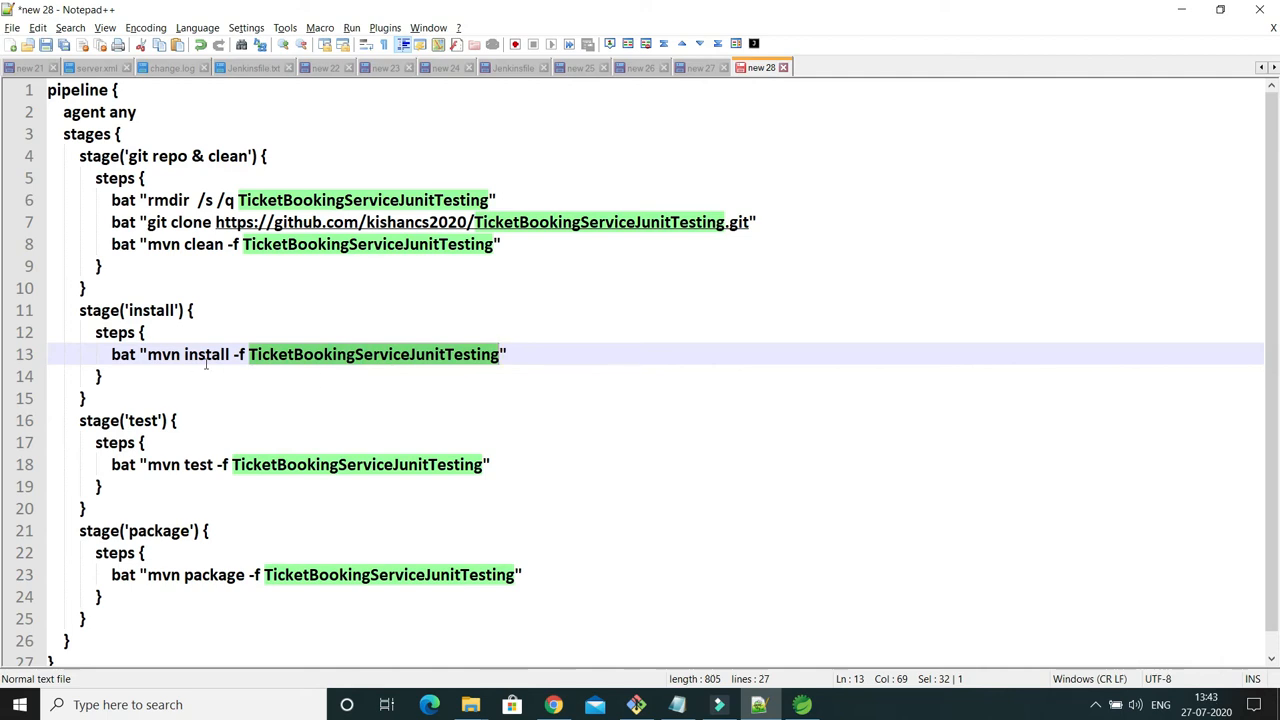
{"action": "double_click", "coordinate": [163, 354]}
{"action": "double_click", "coordinate": [206, 355]}
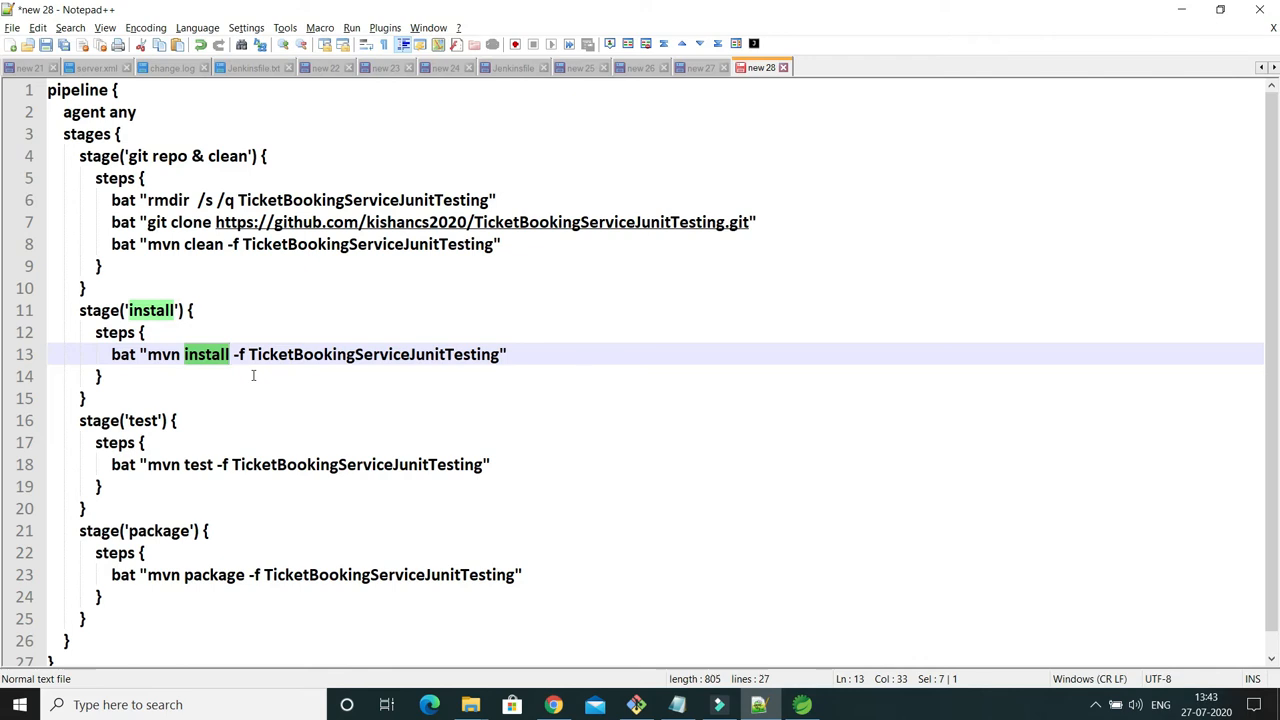
Examine the names of the test and package stages and the project folder in the mvn package command.
{"action": "double_click", "coordinate": [150, 421]}
{"action": "scroll", "coordinate": [278, 430], "scroll_direction": "down", "scroll_amount": 1}
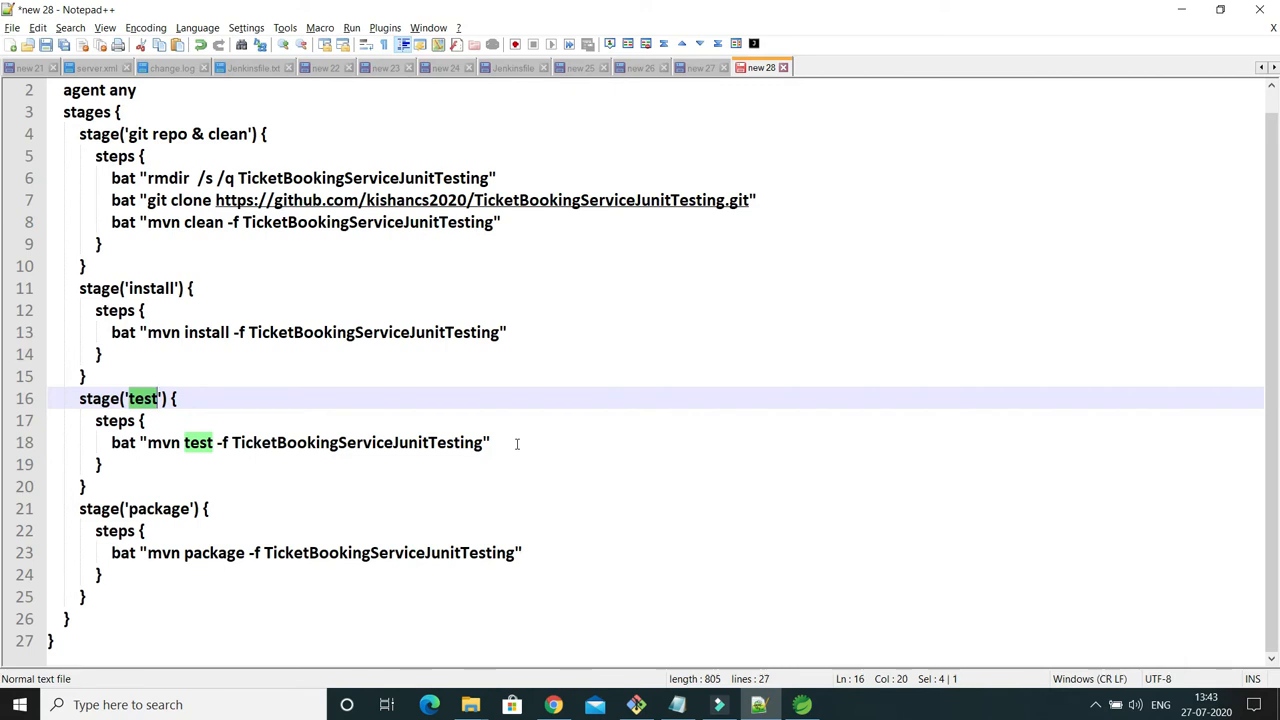
{"action": "double_click", "coordinate": [160, 509]}
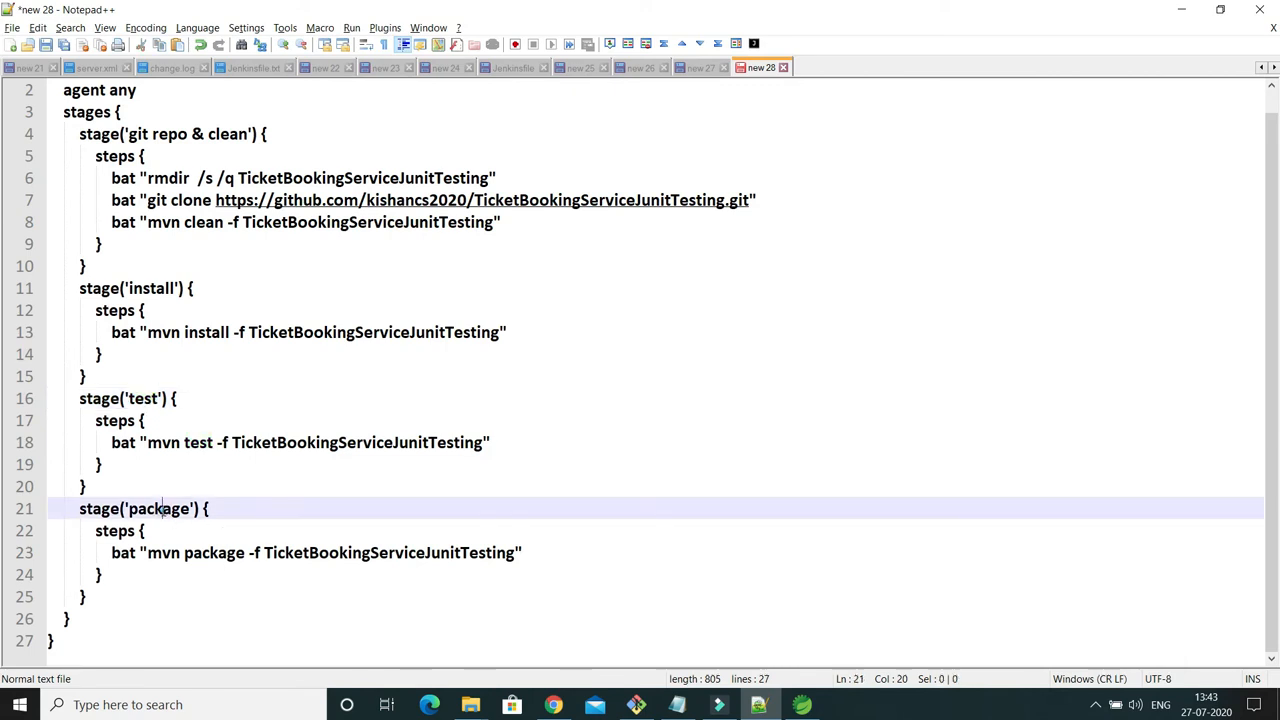
{"action": "double_click", "coordinate": [354, 556]}
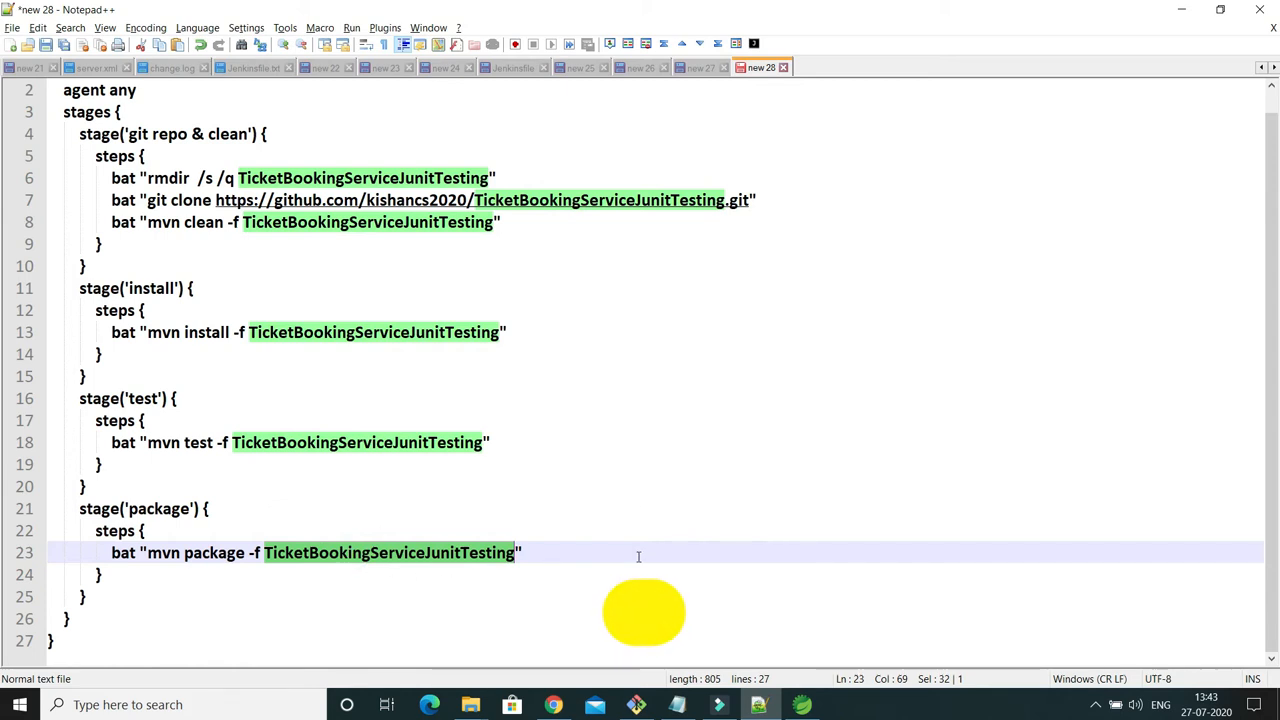
{"action": "scroll", "coordinate": [638, 556], "scroll_direction": "up", "scroll_amount": 1}
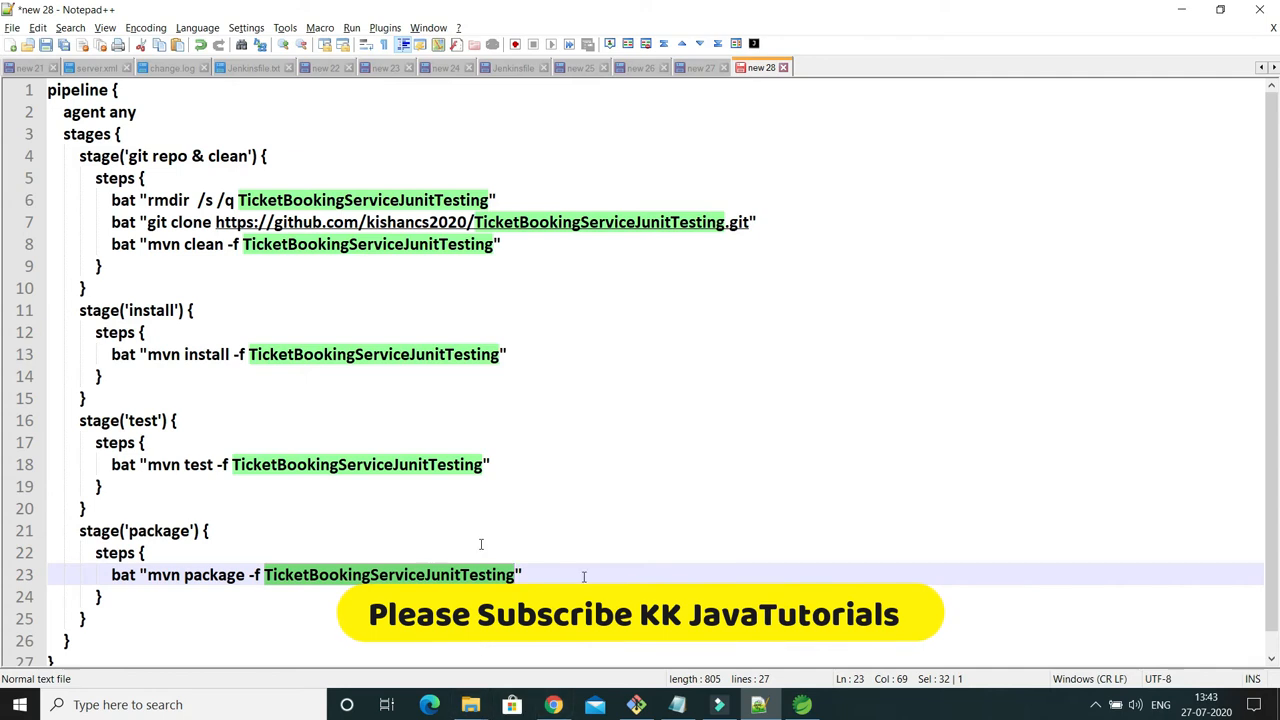
Switch to the Jenkins job configuration in Chrome and check the GitHub project option with its project URL.
{"action": "left_click", "coordinate": [553, 705]}
{"action": "scroll", "coordinate": [460, 415], "scroll_direction": "down", "scroll_amount": 2}
{"action": "scroll", "coordinate": [460, 415], "scroll_direction": "up", "scroll_amount": 2}
{"action": "scroll", "coordinate": [554, 314], "scroll_direction": "up", "scroll_amount": 4}
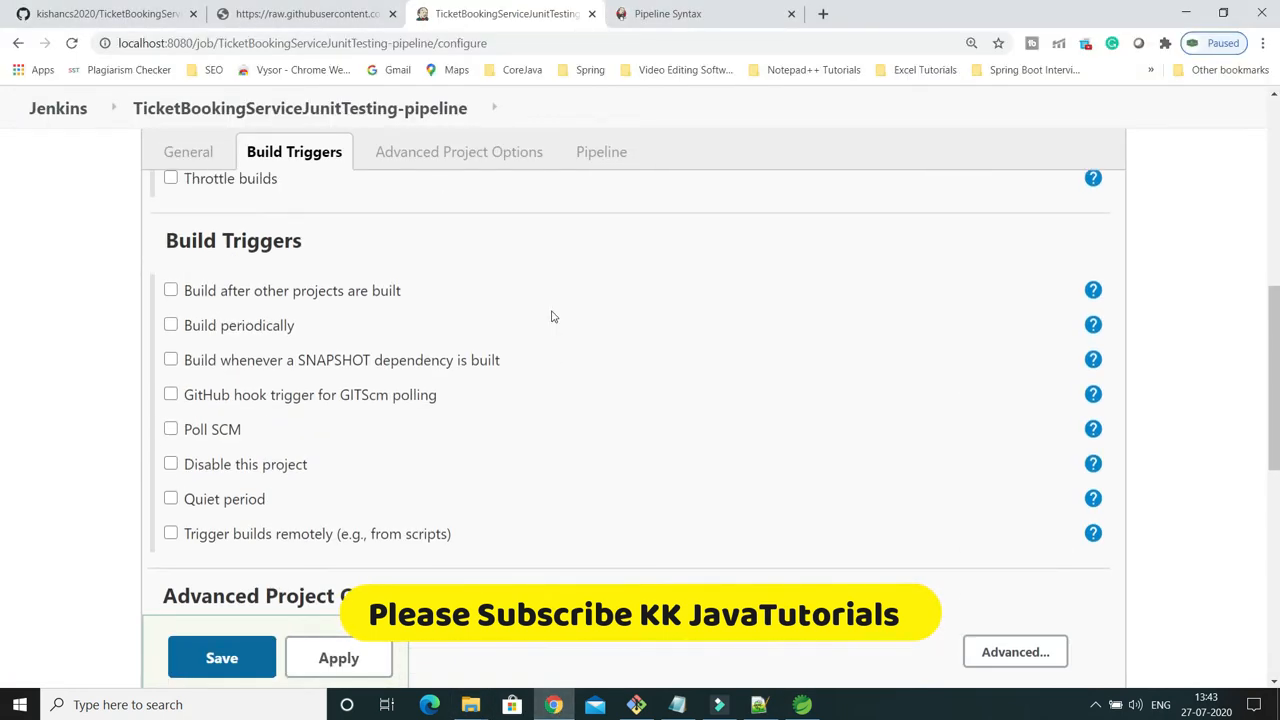
{"action": "scroll", "coordinate": [551, 316], "scroll_direction": "up", "scroll_amount": 3}
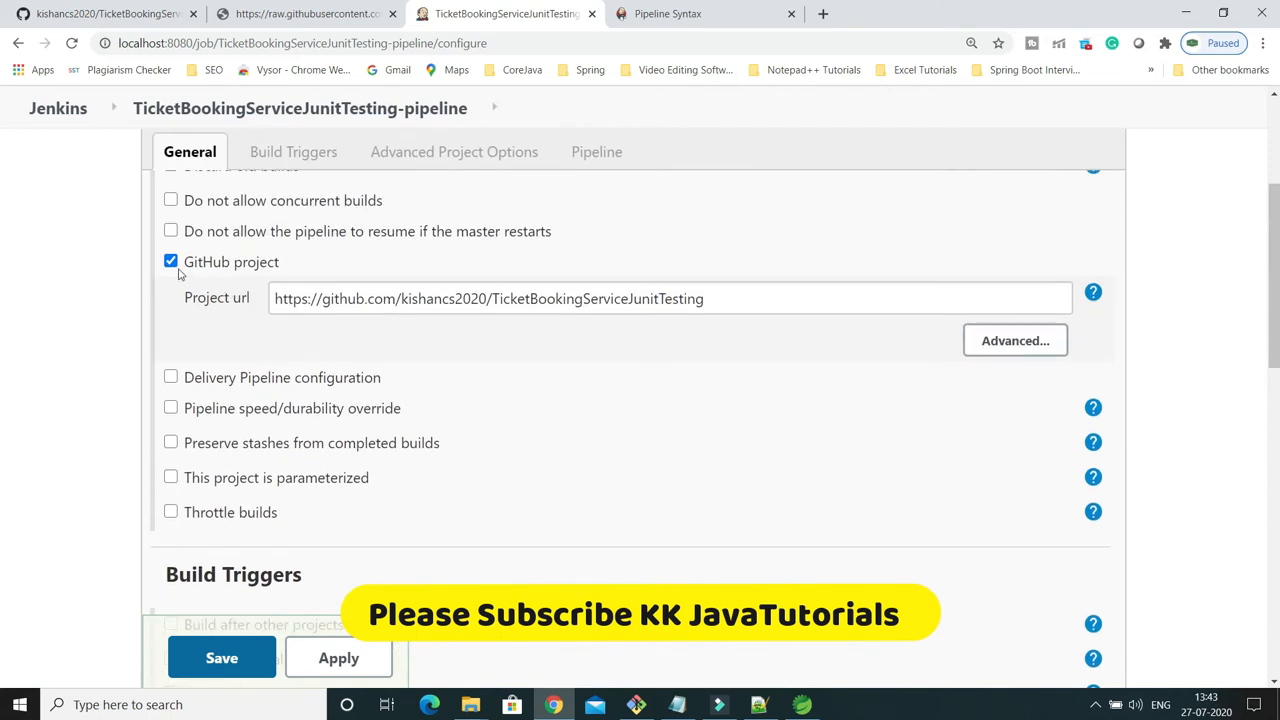
{"action": "scroll", "coordinate": [190, 280], "scroll_direction": "up", "scroll_amount": 2}
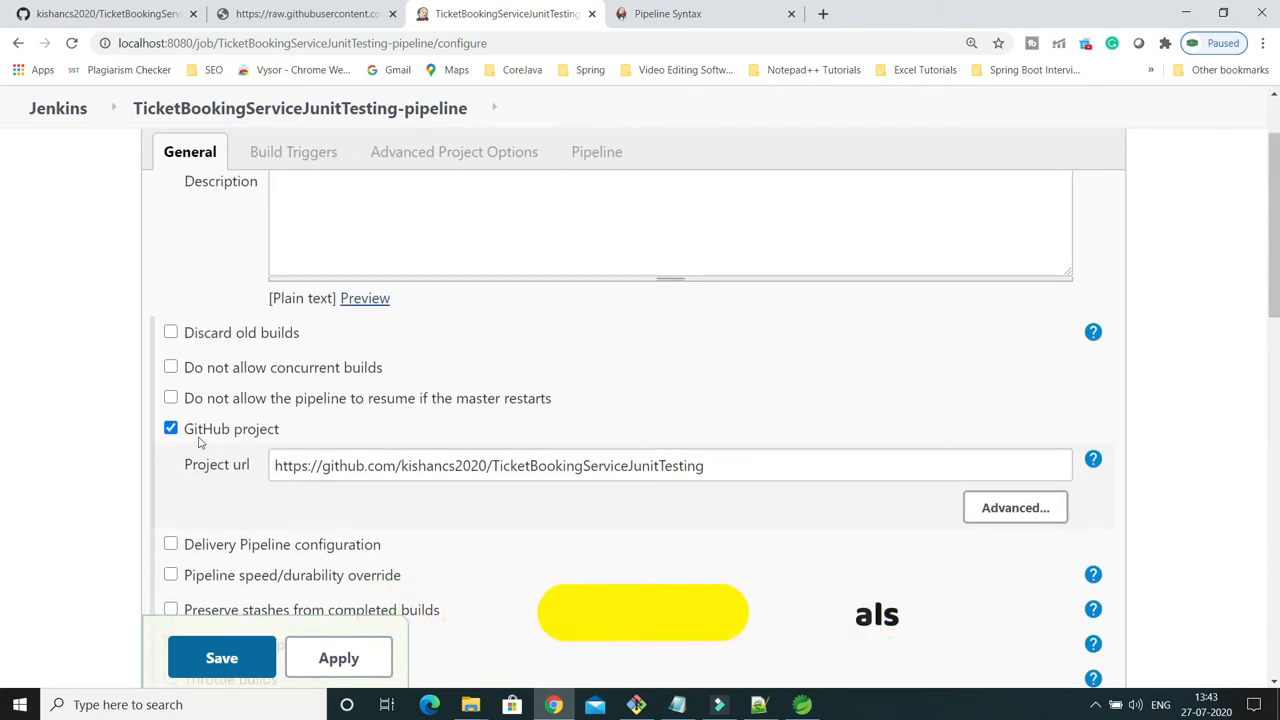
{"action": "left_click_drag", "start_coordinate": [718, 475], "coordinate": [249, 480]}
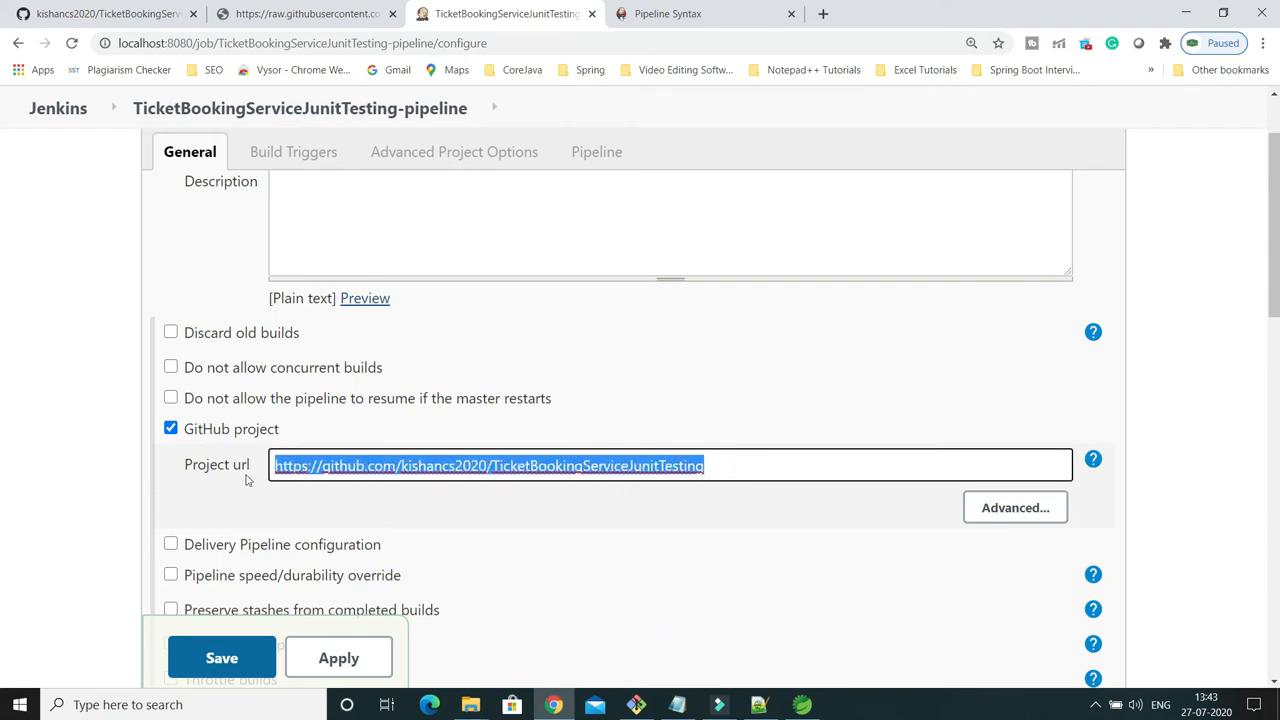
{"action": "left_click", "coordinate": [727, 467]}
Review the job's pipeline script, then apply and save the TicketBookingServiceJunitTesting-pipeline configuration.
{"action": "scroll", "coordinate": [727, 467], "scroll_direction": "down", "scroll_amount": 10}
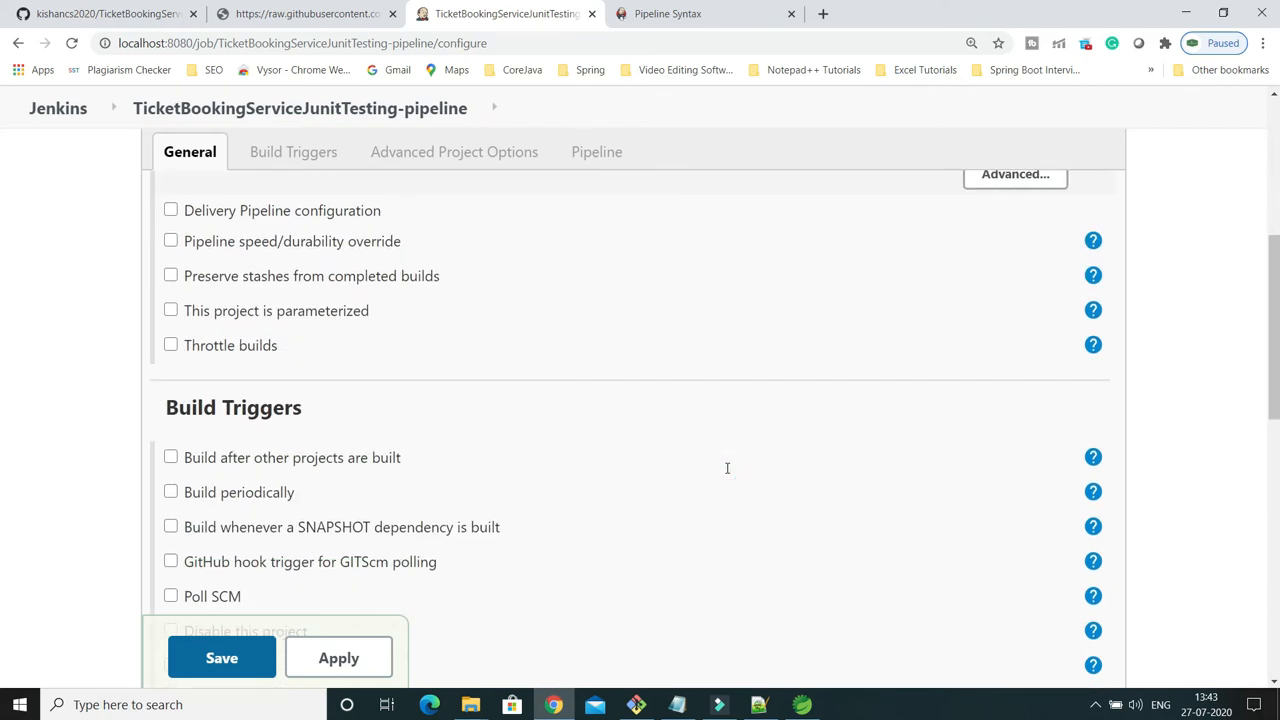
{"action": "scroll", "coordinate": [727, 473], "scroll_direction": "down", "scroll_amount": 1}
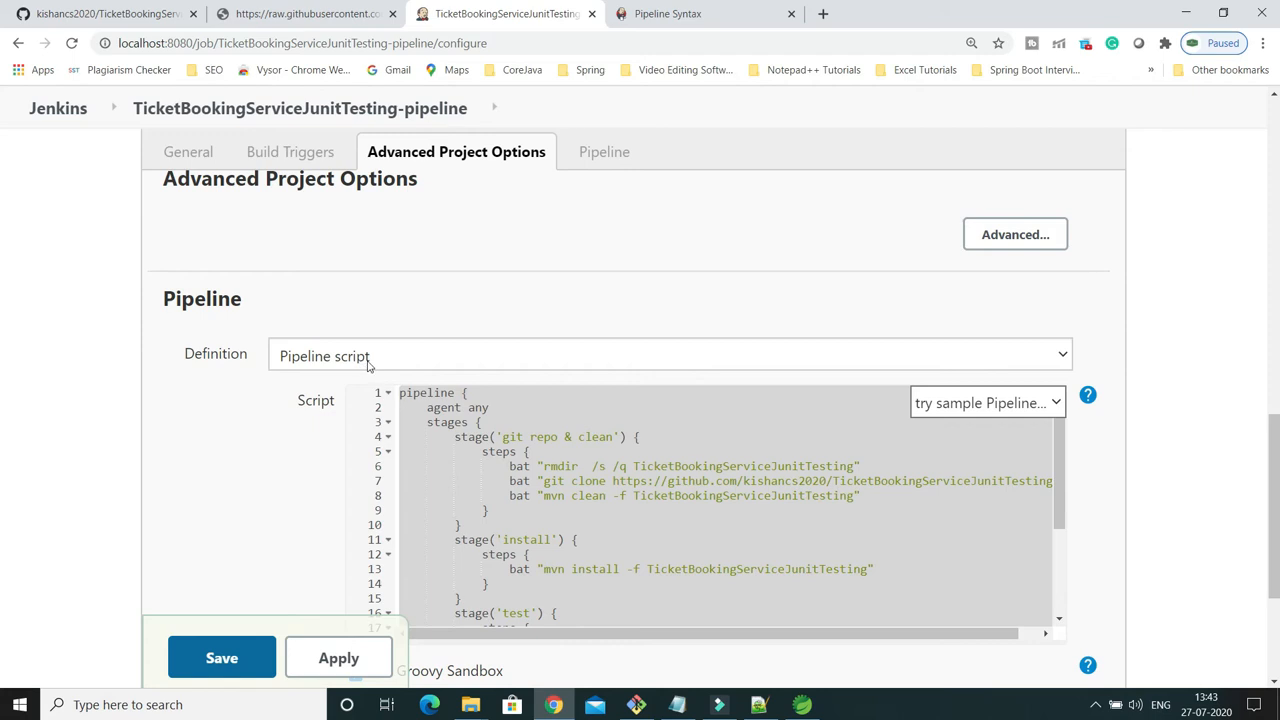
{"action": "scroll", "coordinate": [483, 438], "scroll_direction": "down", "scroll_amount": 5}
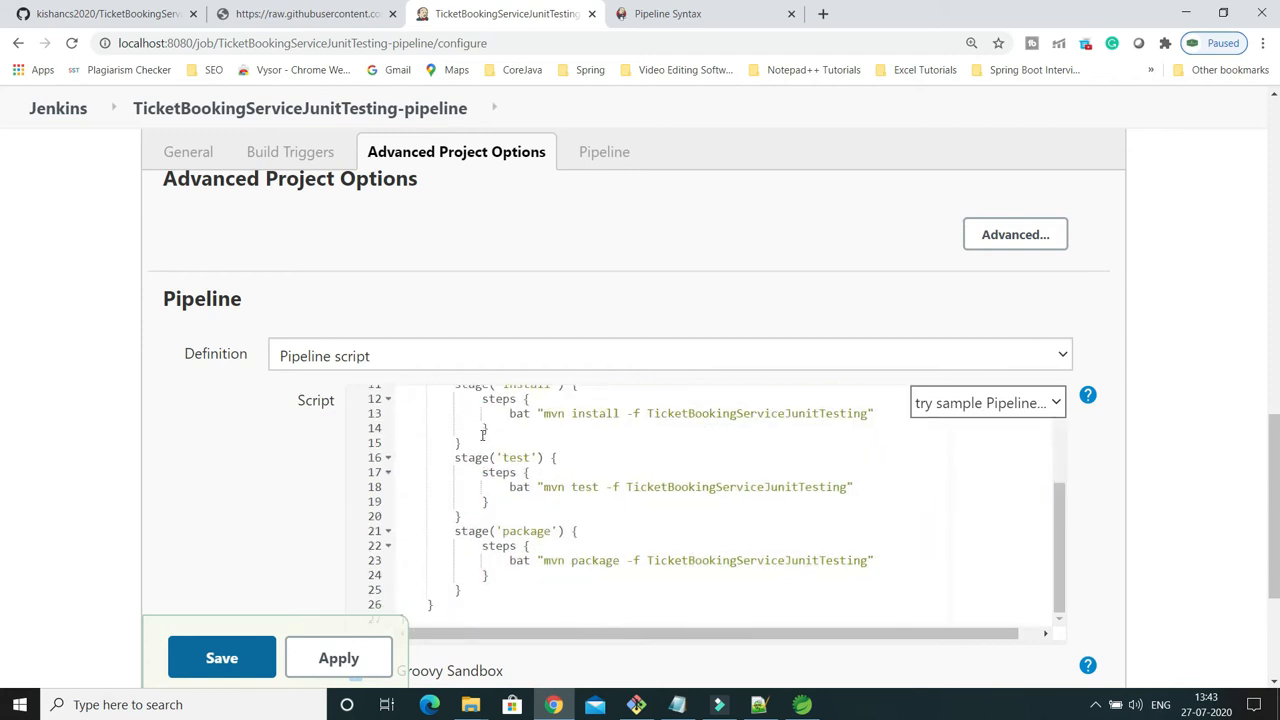
{"action": "scroll", "coordinate": [565, 425], "scroll_direction": "up", "scroll_amount": 3}
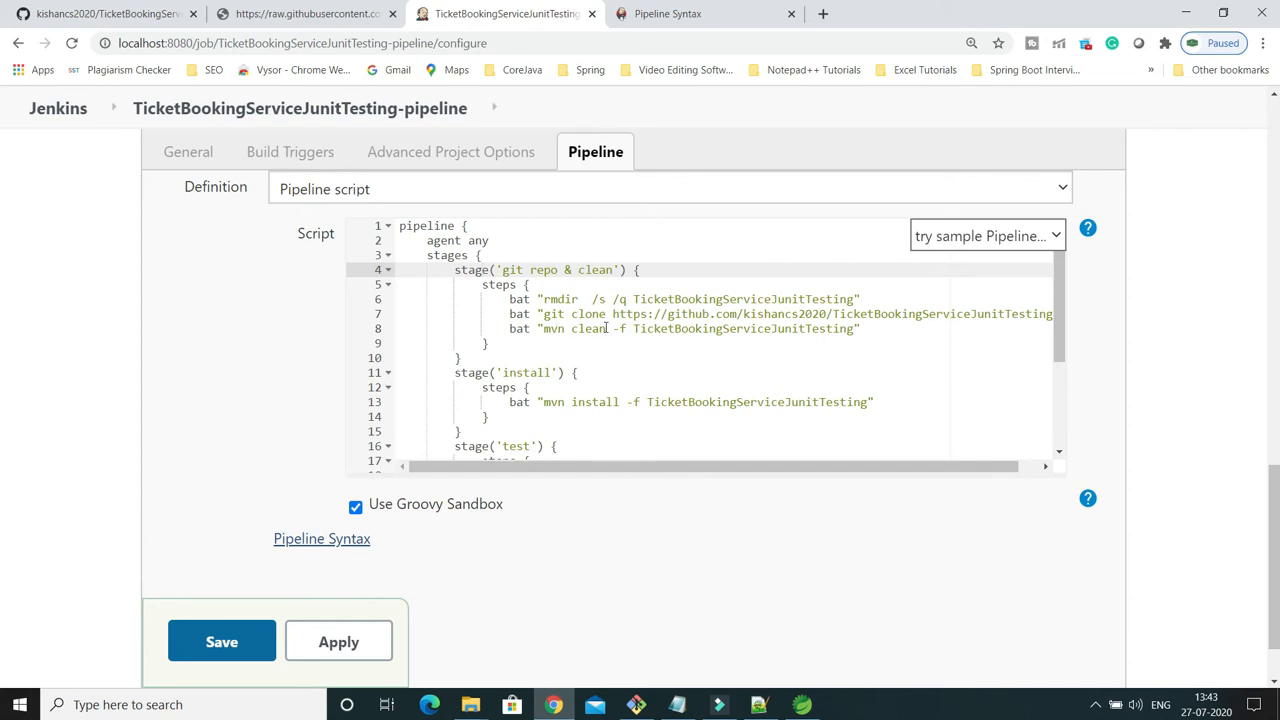
{"action": "scroll", "coordinate": [605, 328], "scroll_direction": "down", "scroll_amount": 3}
{"action": "scroll", "coordinate": [609, 320], "scroll_direction": "down", "scroll_amount": 1}
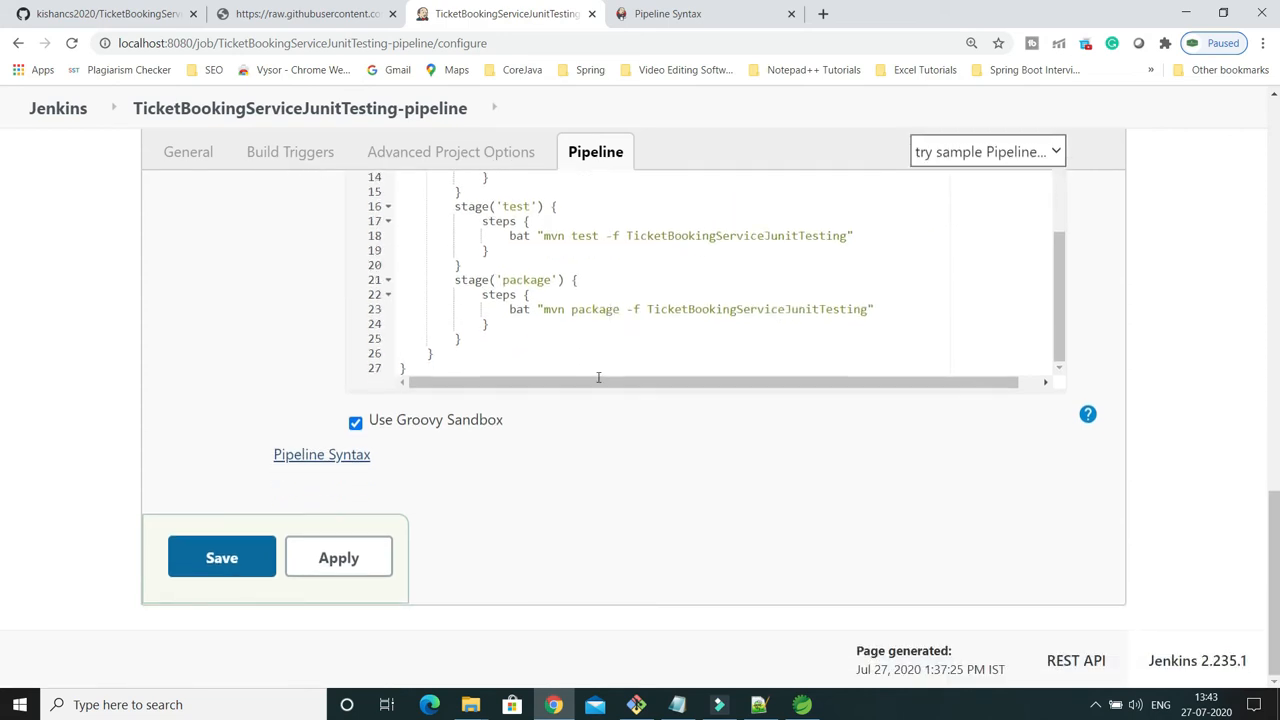
{"action": "left_click", "coordinate": [337, 557]}
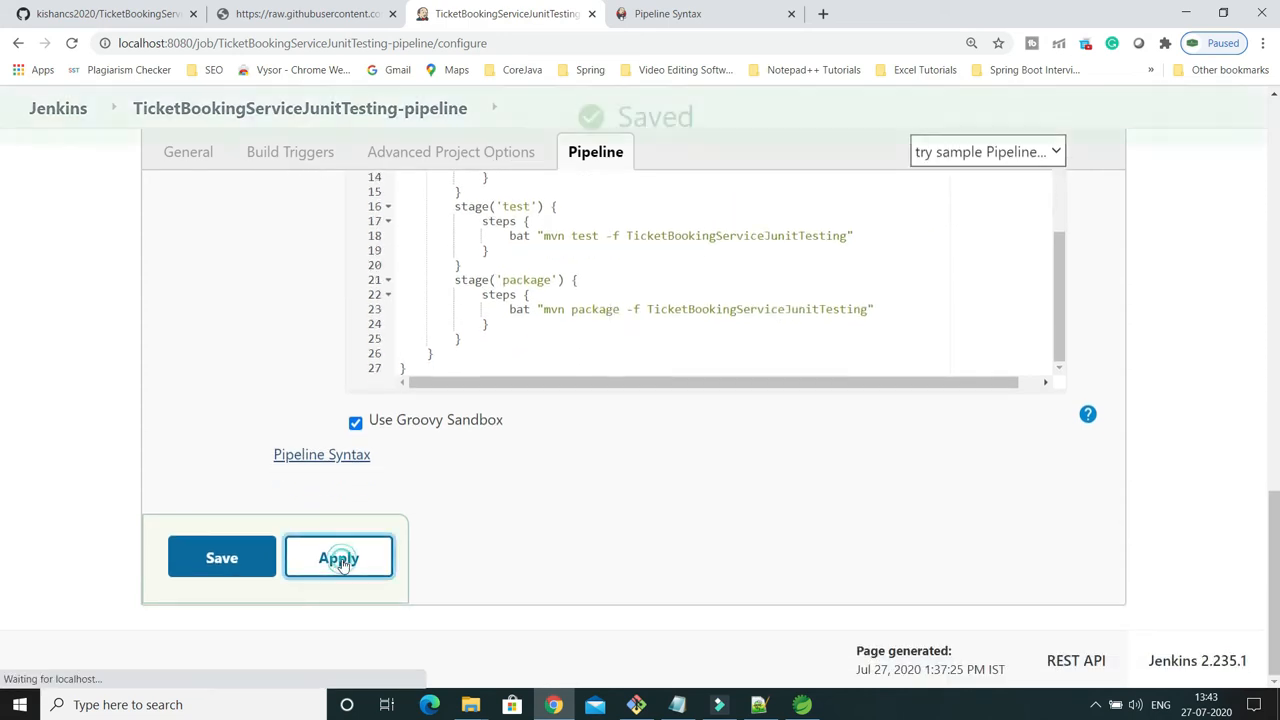
{"action": "left_click", "coordinate": [222, 558]}
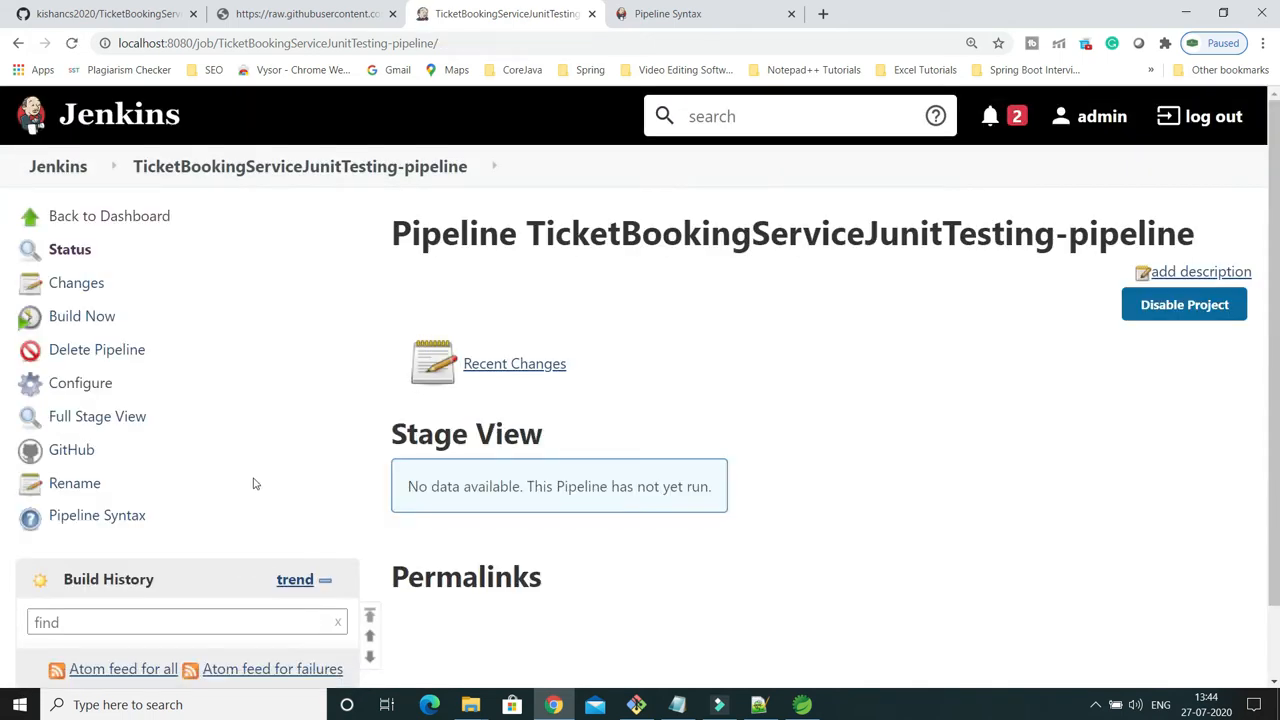
Run a build of the pipeline, check its stage view and open build #1 in a new browser tab.
{"action": "left_click", "coordinate": [94, 318]}
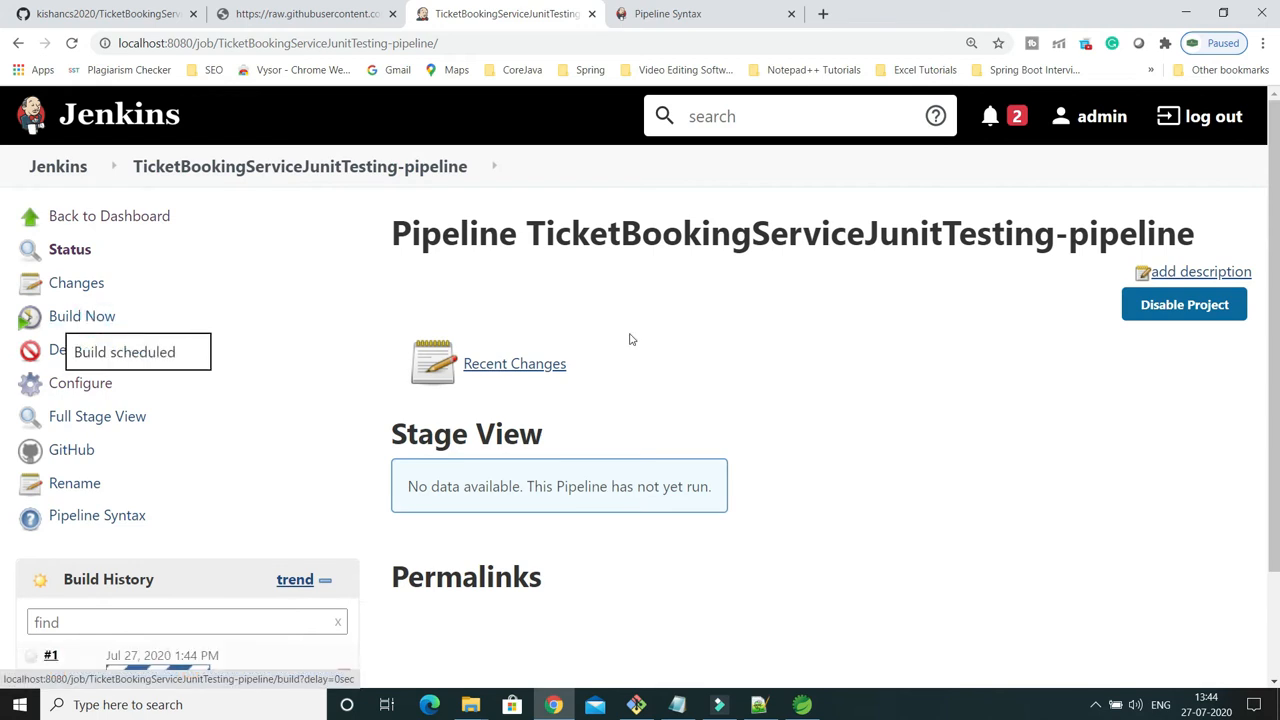
{"action": "scroll", "coordinate": [629, 337], "scroll_direction": "down", "scroll_amount": 2}
{"action": "mouse_move", "coordinate": [820, 494]}
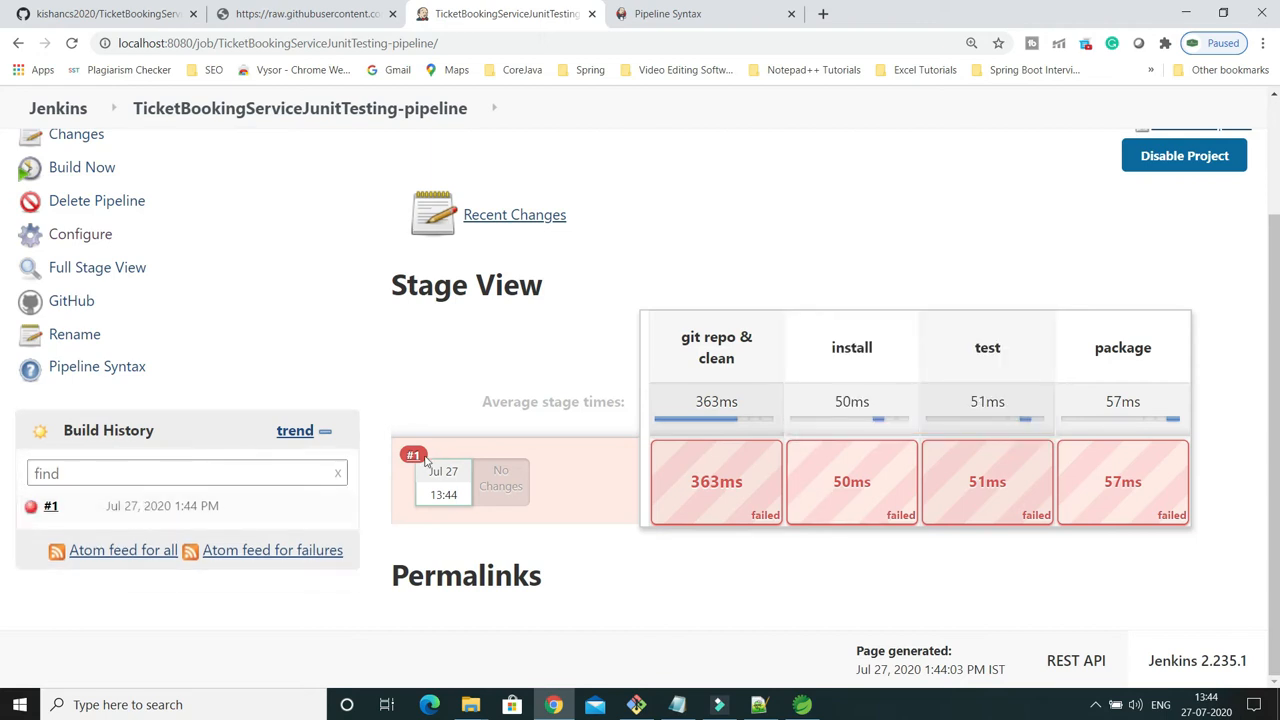
{"action": "middle_click", "coordinate": [52, 506]}
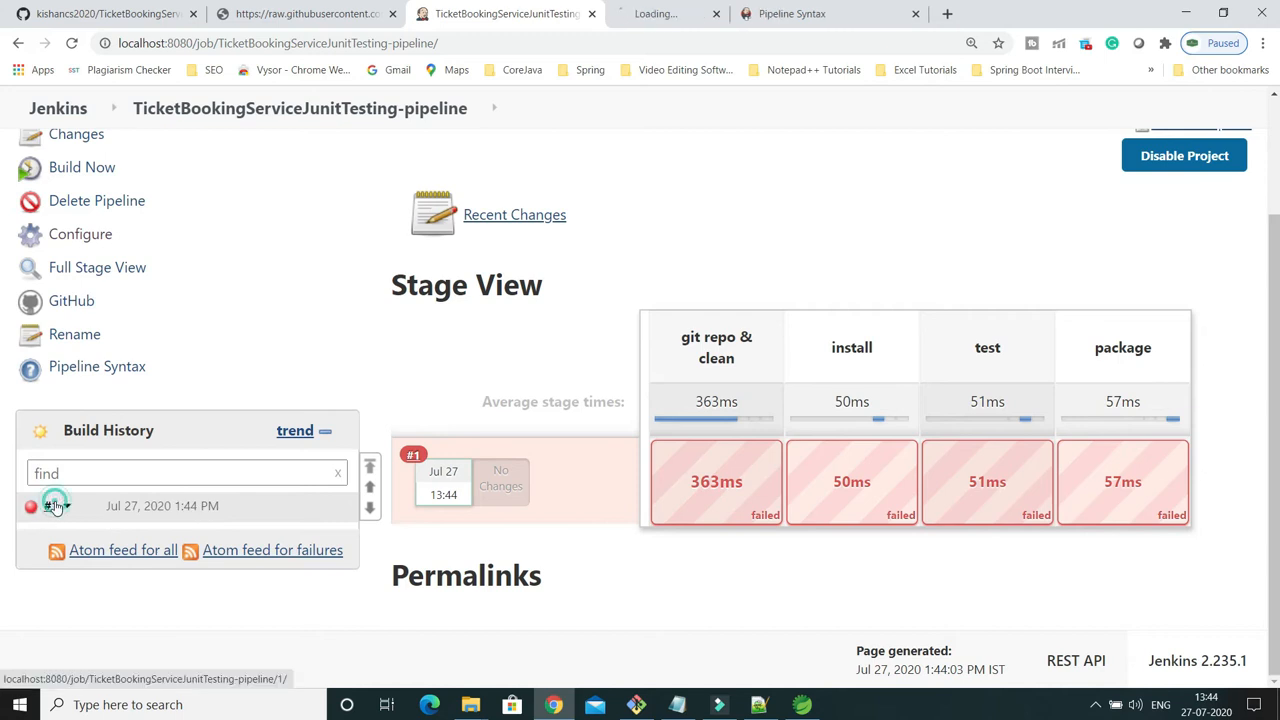
Open the console output of build #1 and examine the rmdir command for the TicketBookingServiceJunitTesting folder.
{"action": "left_click", "coordinate": [680, 14]}
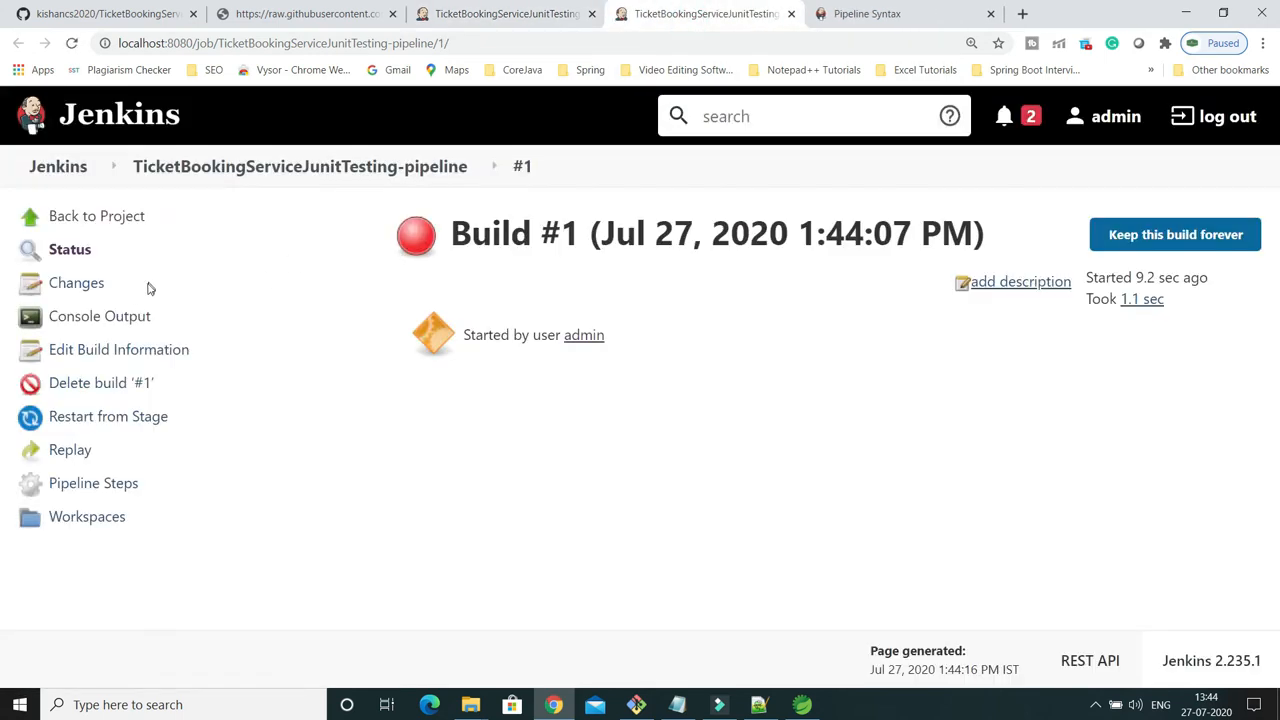
{"action": "left_click", "coordinate": [122, 316]}
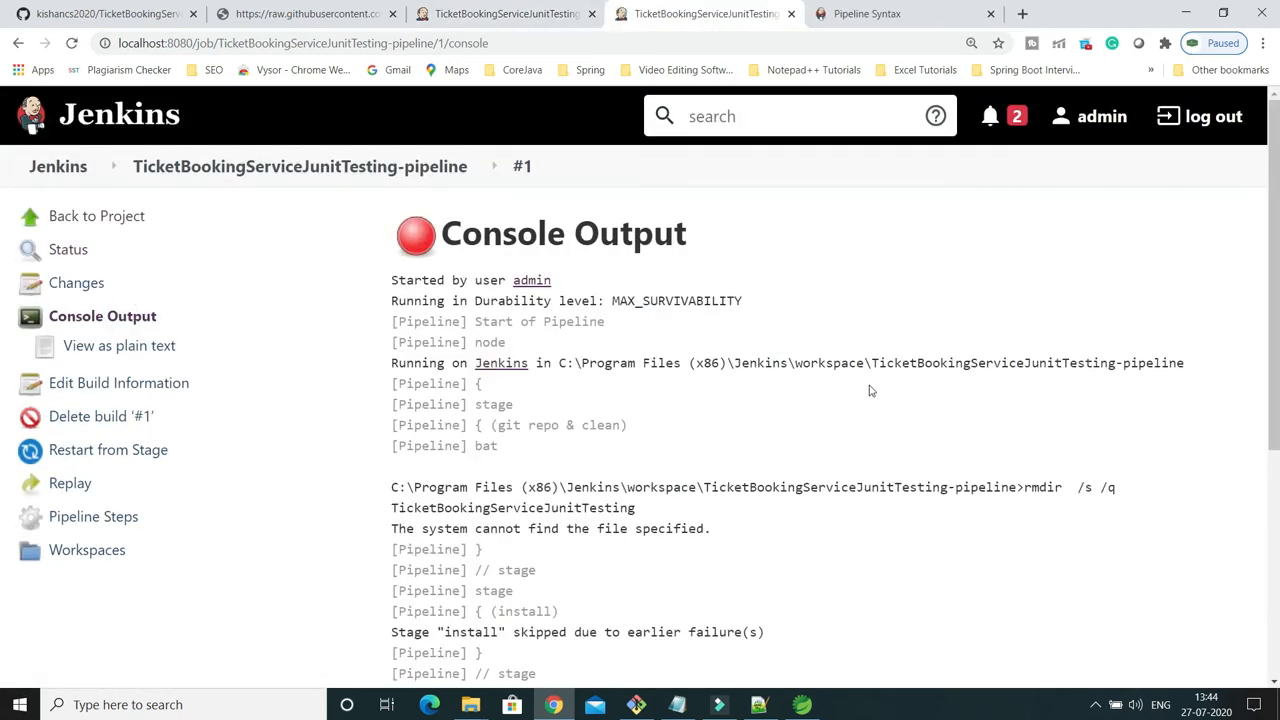
{"action": "scroll", "coordinate": [870, 391], "scroll_direction": "down", "scroll_amount": 1}
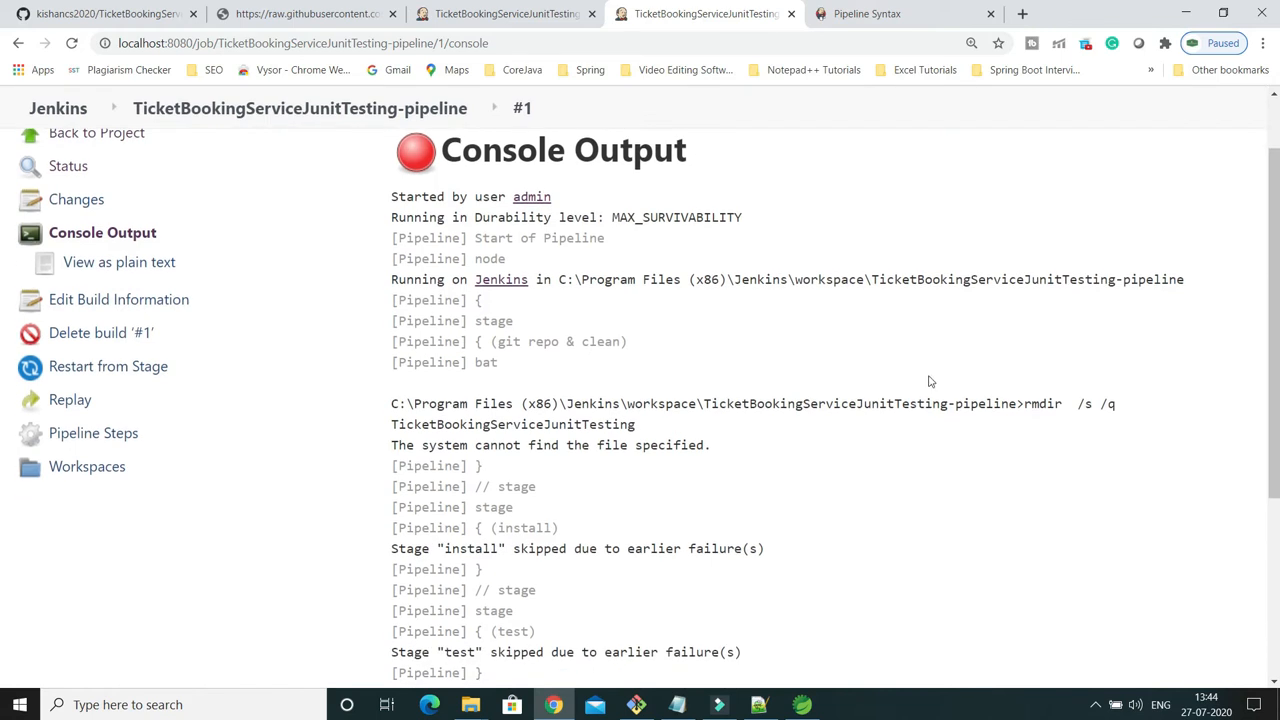
{"action": "scroll", "coordinate": [929, 381], "scroll_direction": "down", "scroll_amount": 1}
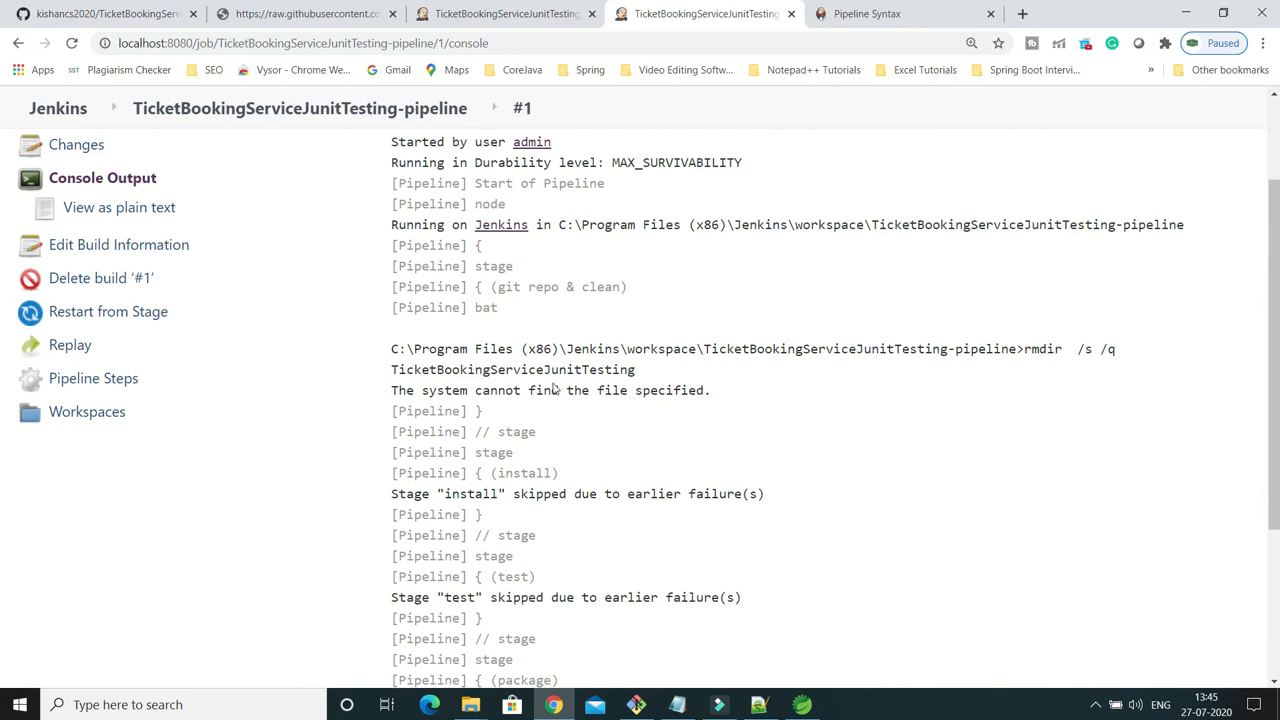
{"action": "left_click_drag", "start_coordinate": [395, 370], "coordinate": [651, 370]}
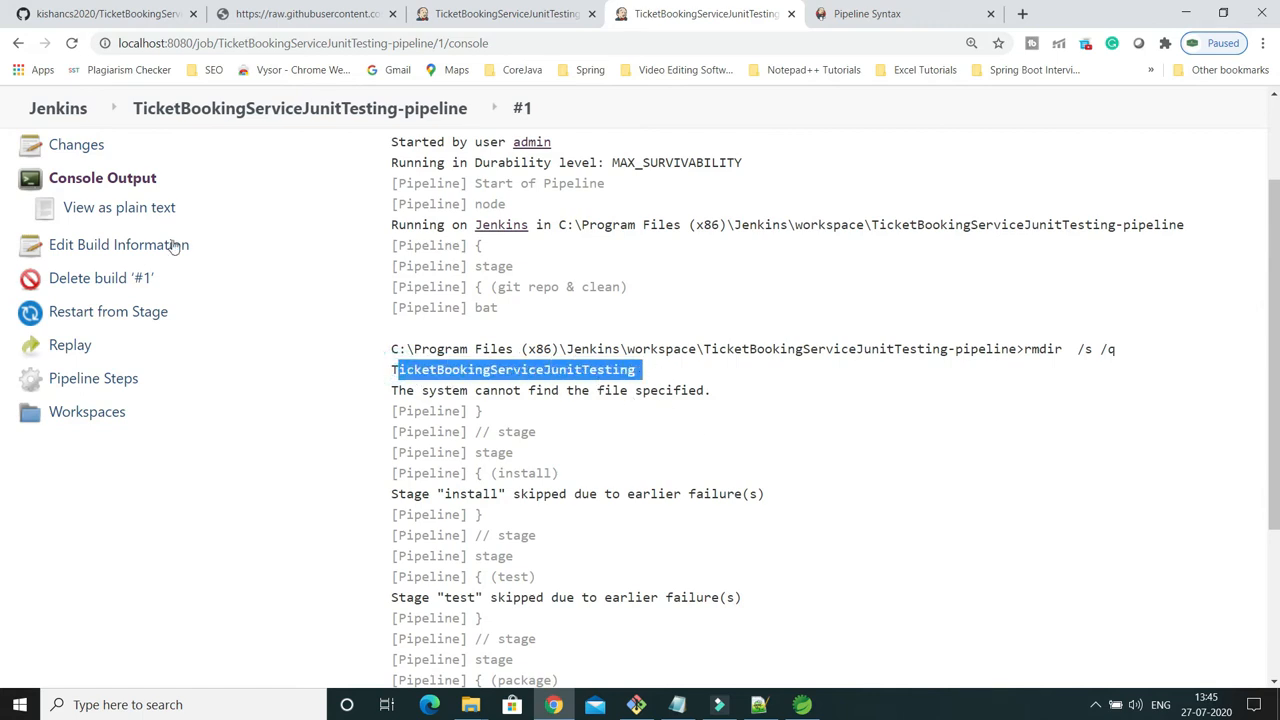
Comment out the rmdir line in the pipeline script's git repo & clean stage with //, then apply and save the job configuration.
{"action": "scroll", "coordinate": [119, 214], "scroll_direction": "up", "scroll_amount": 1}
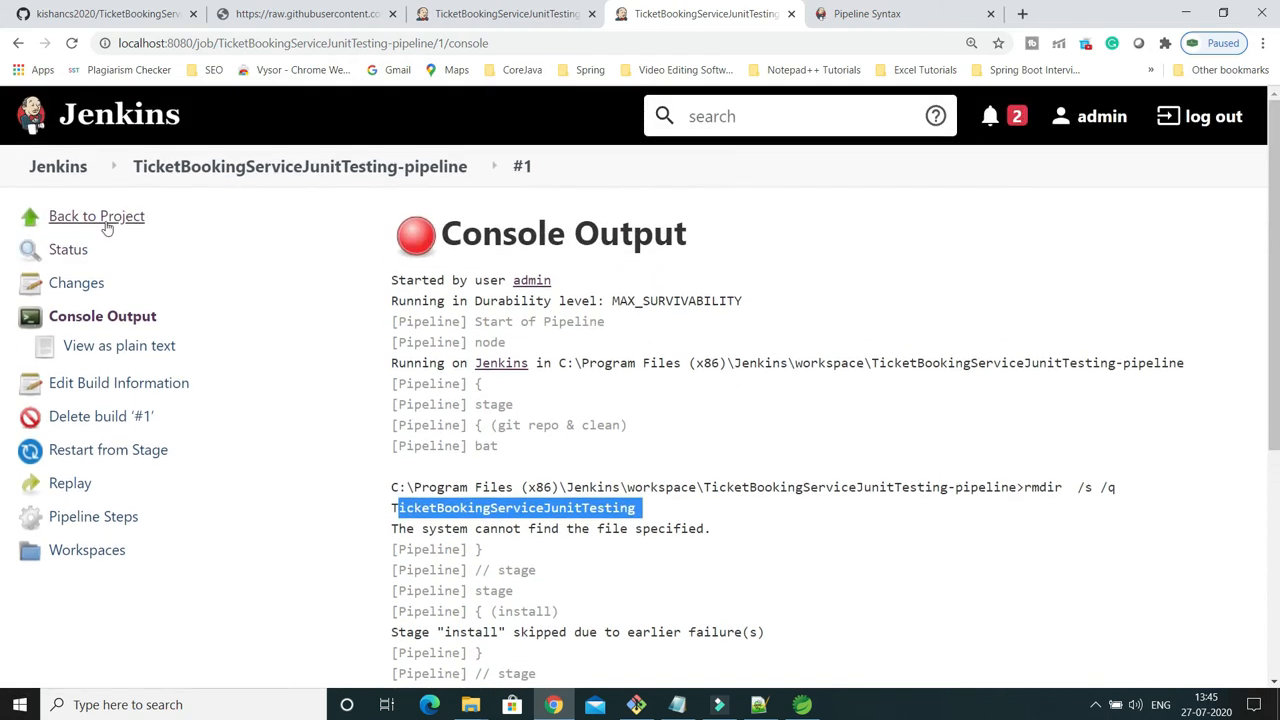
{"action": "left_click", "coordinate": [104, 217]}
{"action": "left_click", "coordinate": [79, 383]}
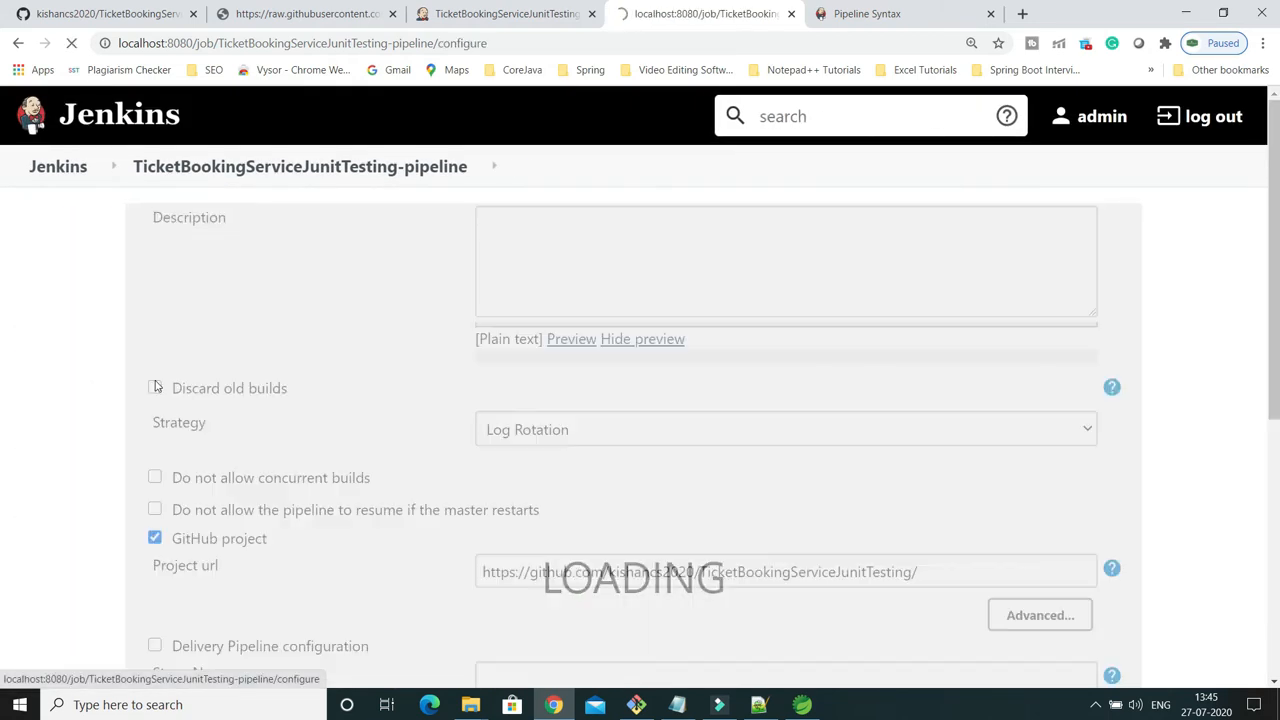
{"action": "scroll", "coordinate": [631, 370], "scroll_direction": "down", "scroll_amount": 15}
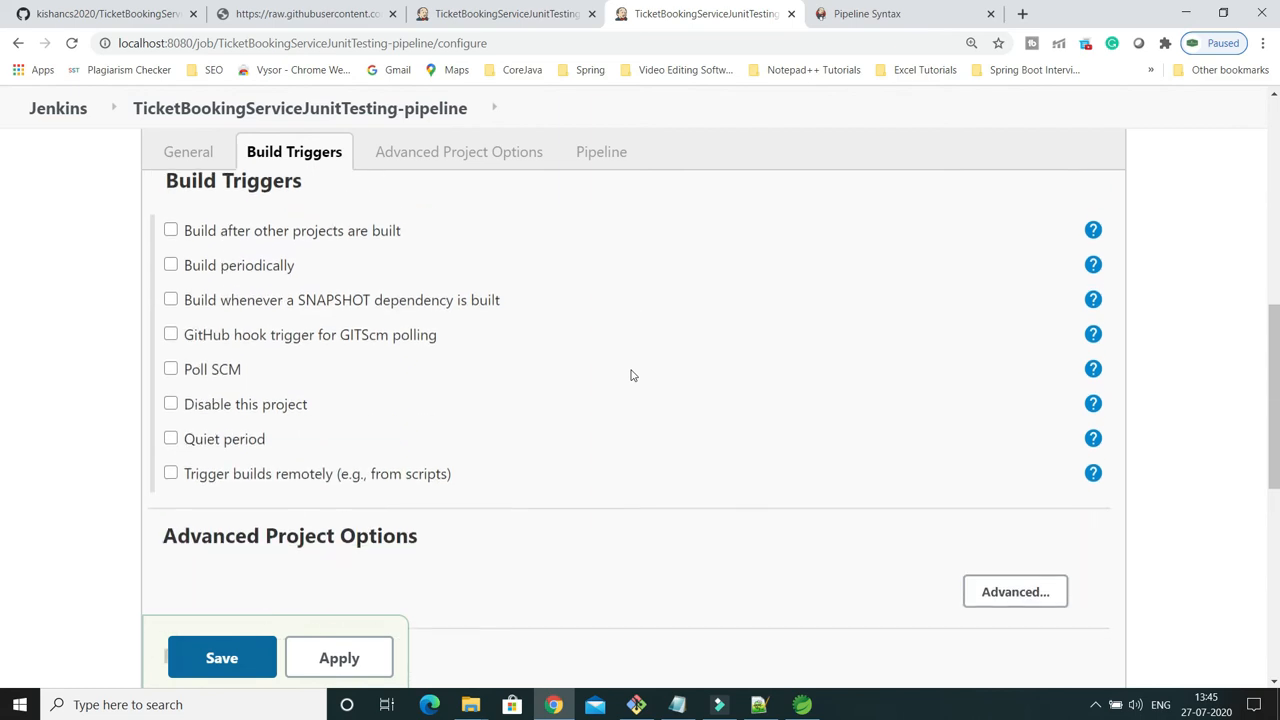
{"action": "left_click", "coordinate": [508, 327]}
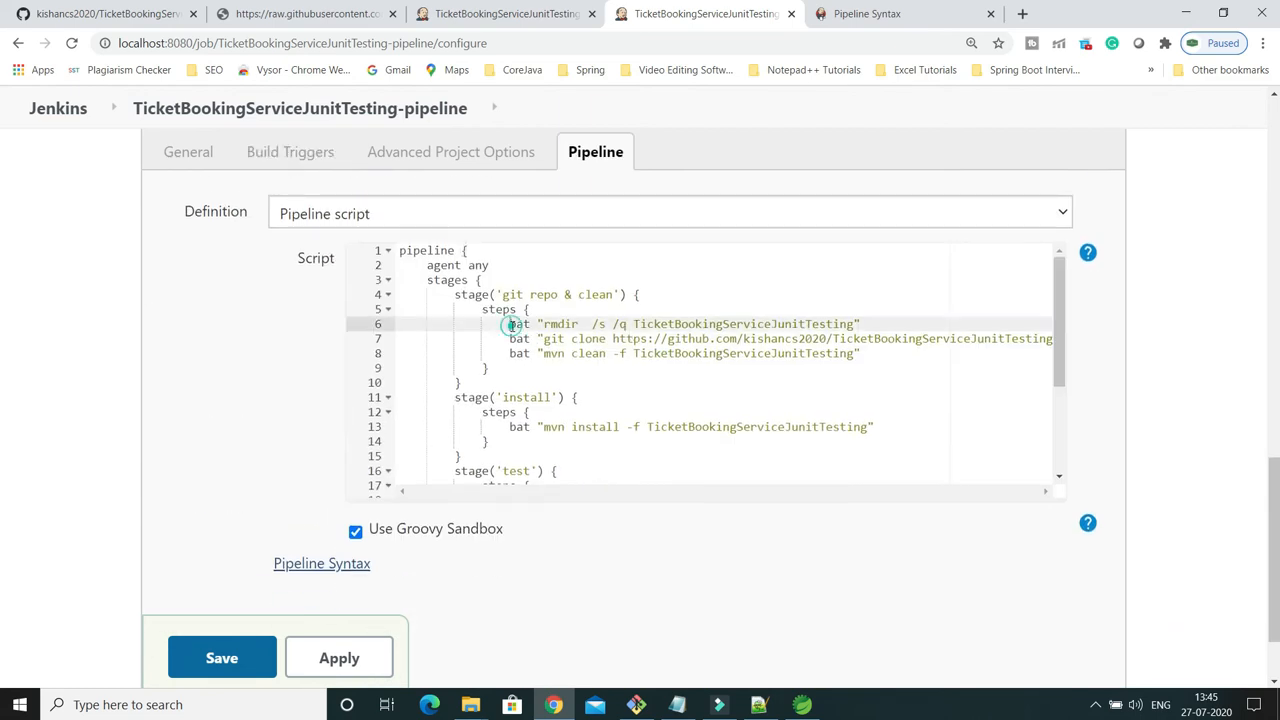
{"action": "type", "text": "#"}
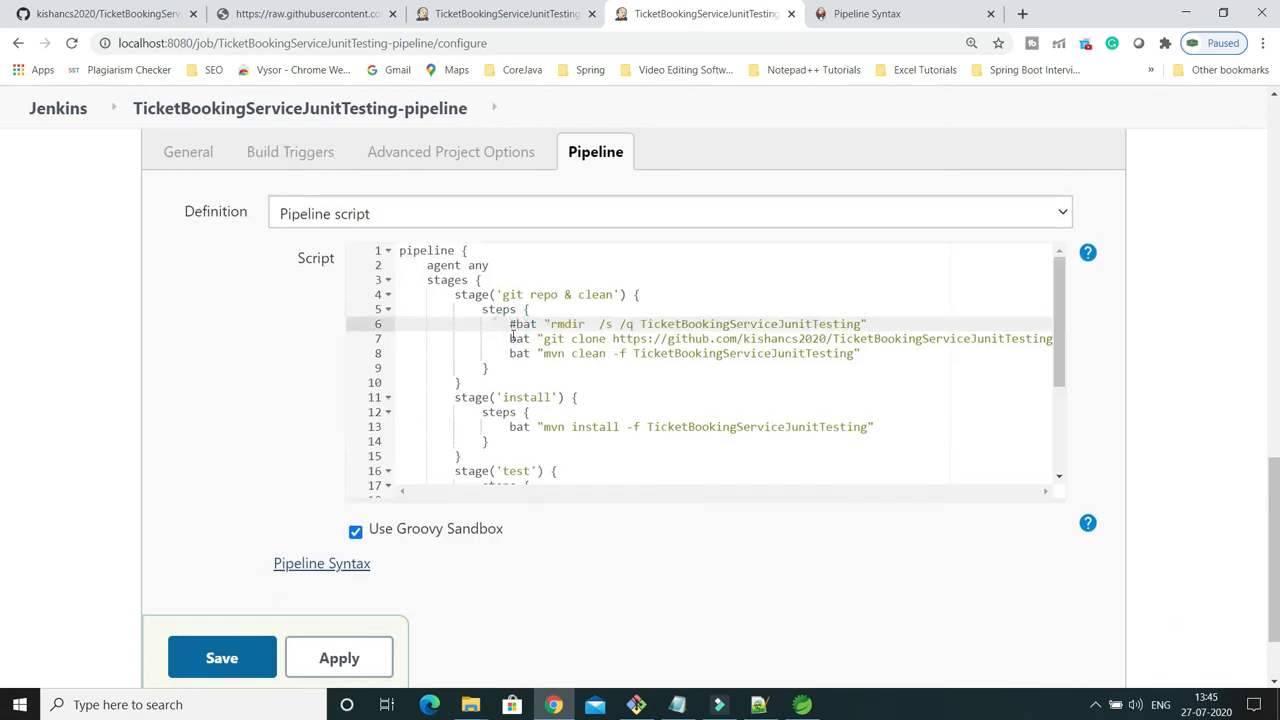
{"action": "key", "text": "BackSpace"}
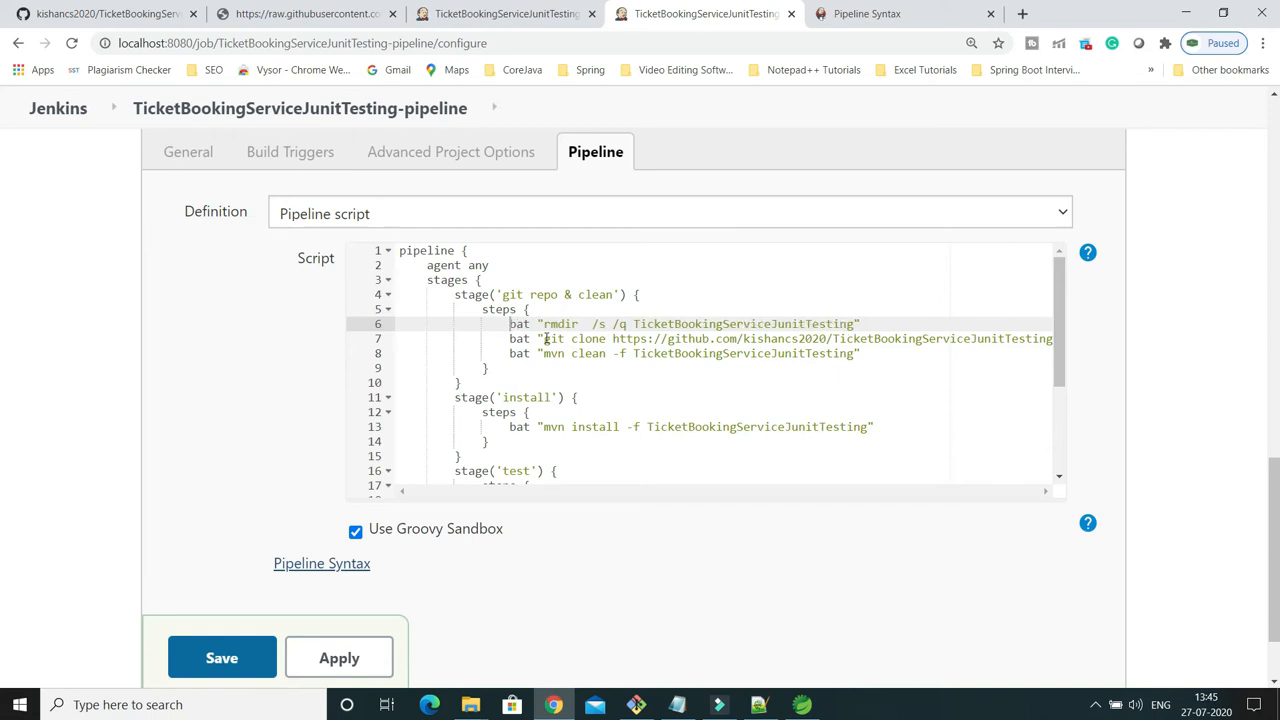
{"action": "type", "text": "//"}
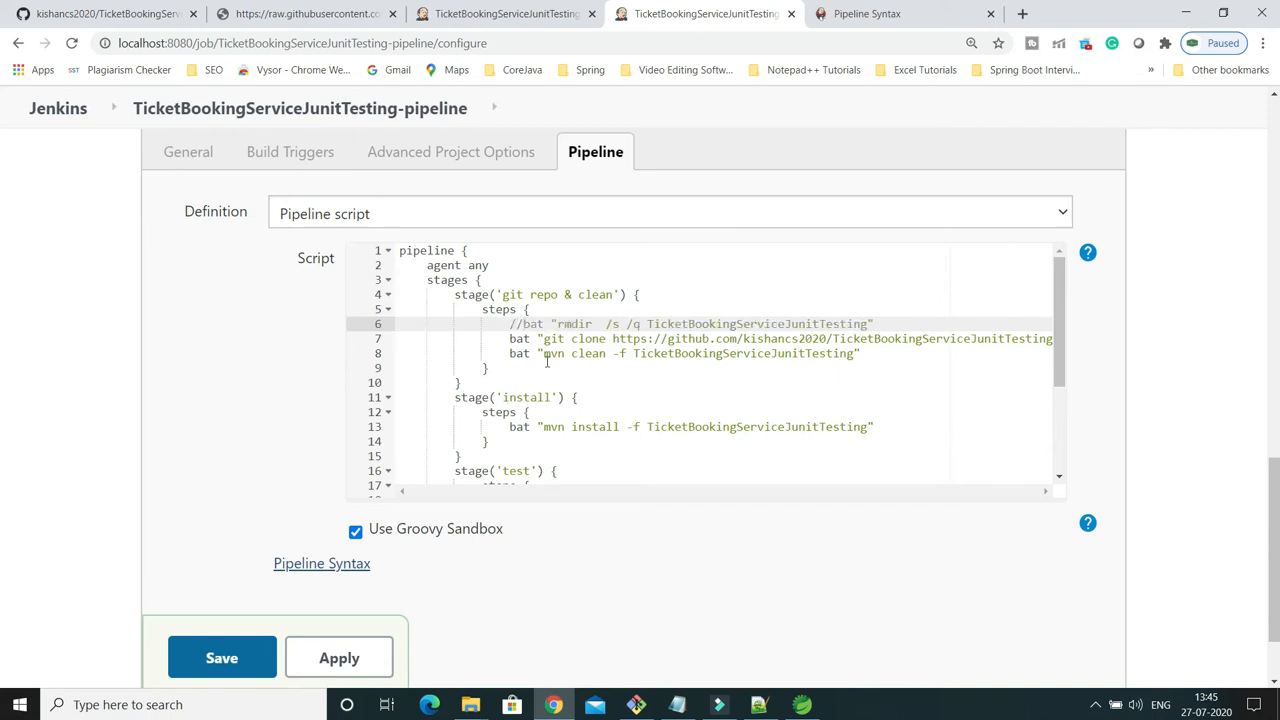
{"action": "left_click", "coordinate": [368, 659]}
{"action": "left_click", "coordinate": [243, 662]}
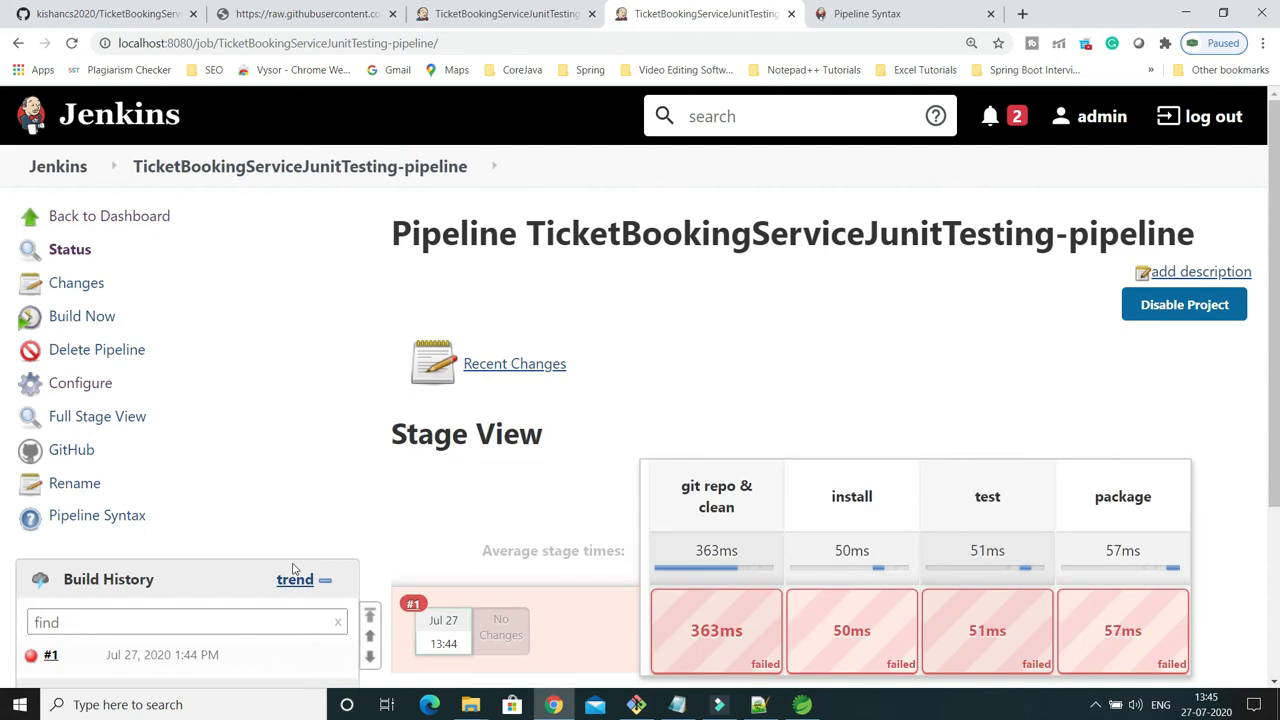
Run a new build of the pipeline and check its stage view.
{"action": "left_click", "coordinate": [94, 316]}
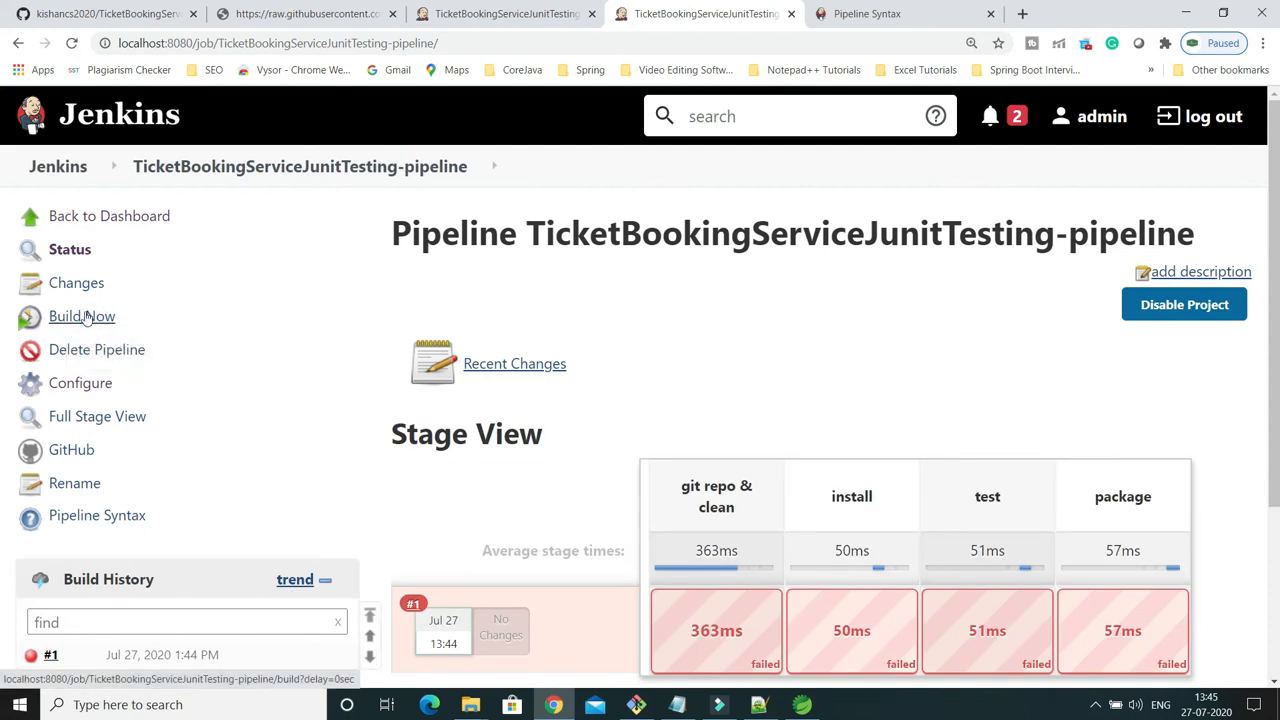
{"action": "scroll", "coordinate": [347, 316], "scroll_direction": "down", "scroll_amount": 2}
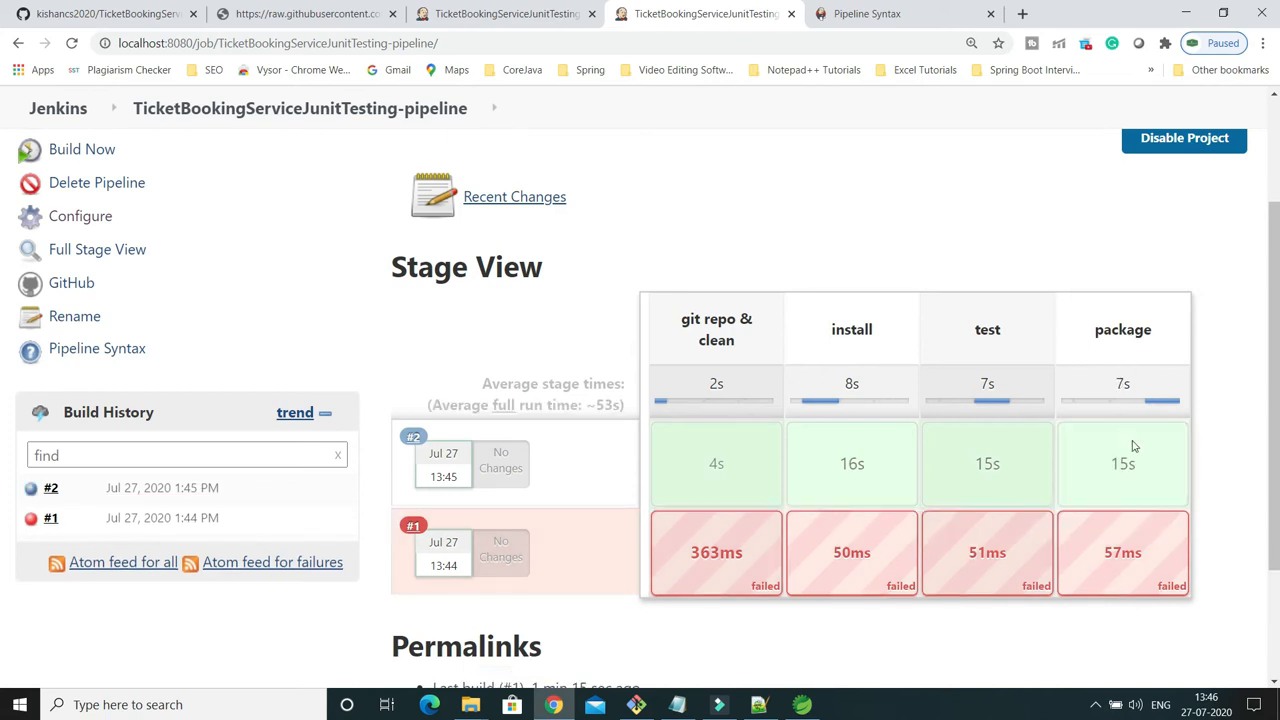
{"action": "mouse_move", "coordinate": [1138, 430]}
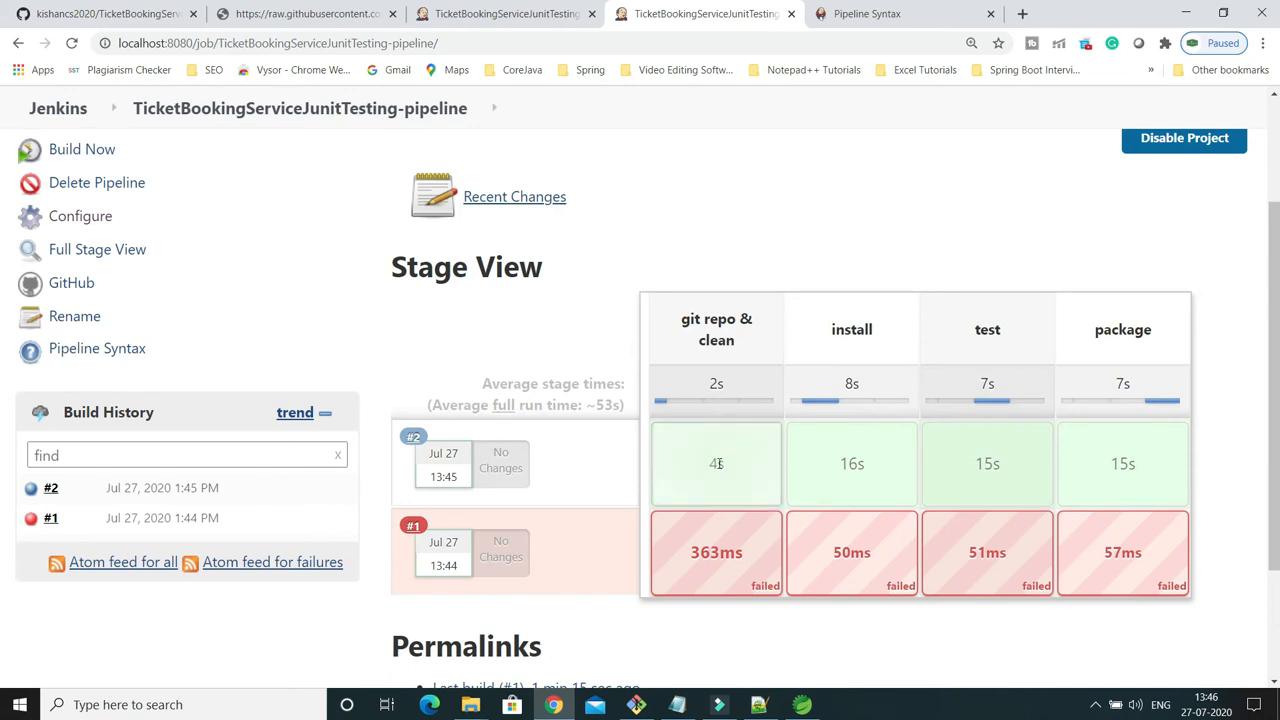
Review the git clone and mvn clean logs of build #2's git repo & clean stage, then close them.
{"action": "mouse_move", "coordinate": [720, 460]}
{"action": "left_click", "coordinate": [712, 383]}
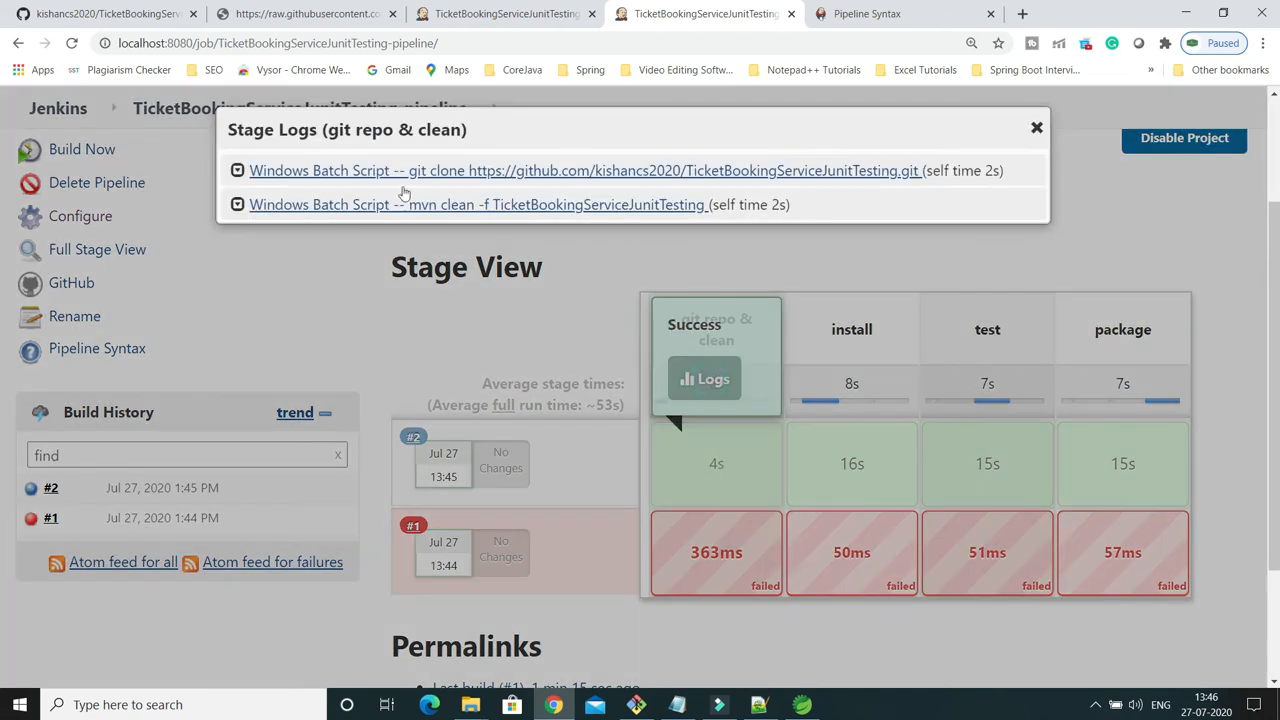
{"action": "left_click", "coordinate": [237, 170]}
{"action": "scroll", "coordinate": [265, 400], "scroll_direction": "down", "scroll_amount": 3}
{"action": "scroll", "coordinate": [265, 400], "scroll_direction": "up", "scroll_amount": 4}
{"action": "left_click", "coordinate": [238, 394]}
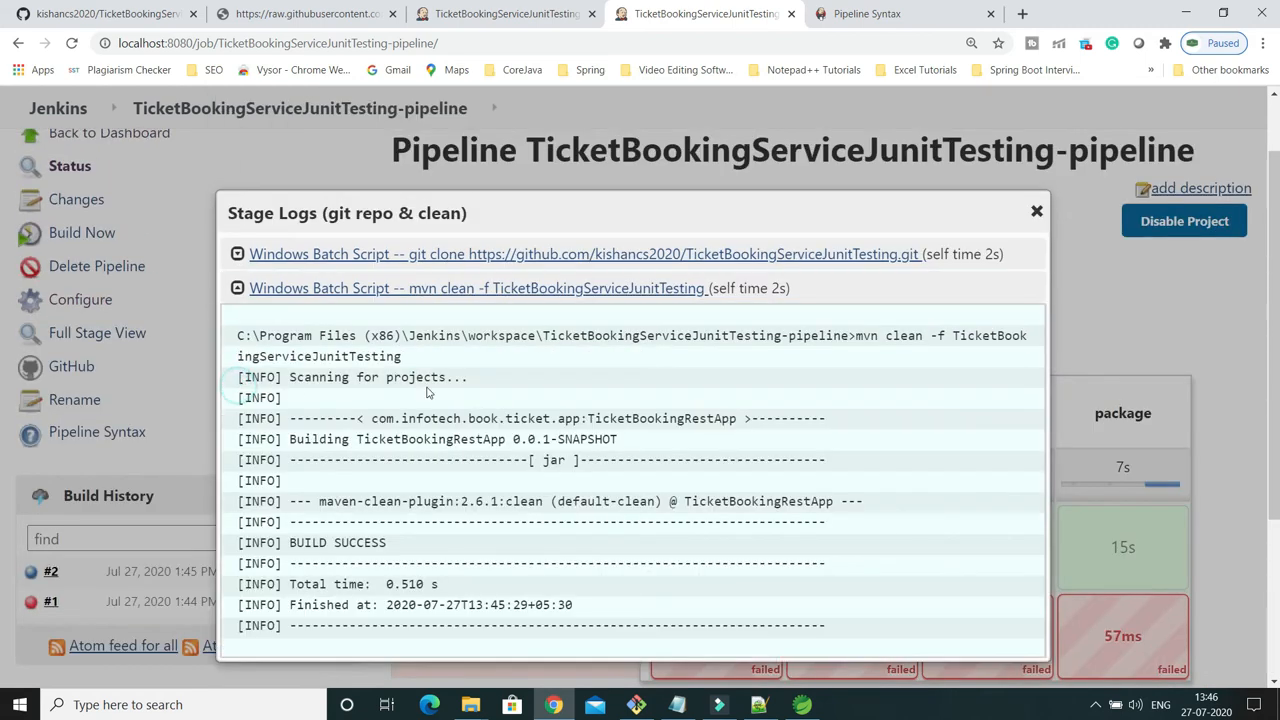
{"action": "scroll", "coordinate": [485, 393], "scroll_direction": "down", "scroll_amount": 3}
{"action": "scroll", "coordinate": [390, 268], "scroll_direction": "up", "scroll_amount": 2}
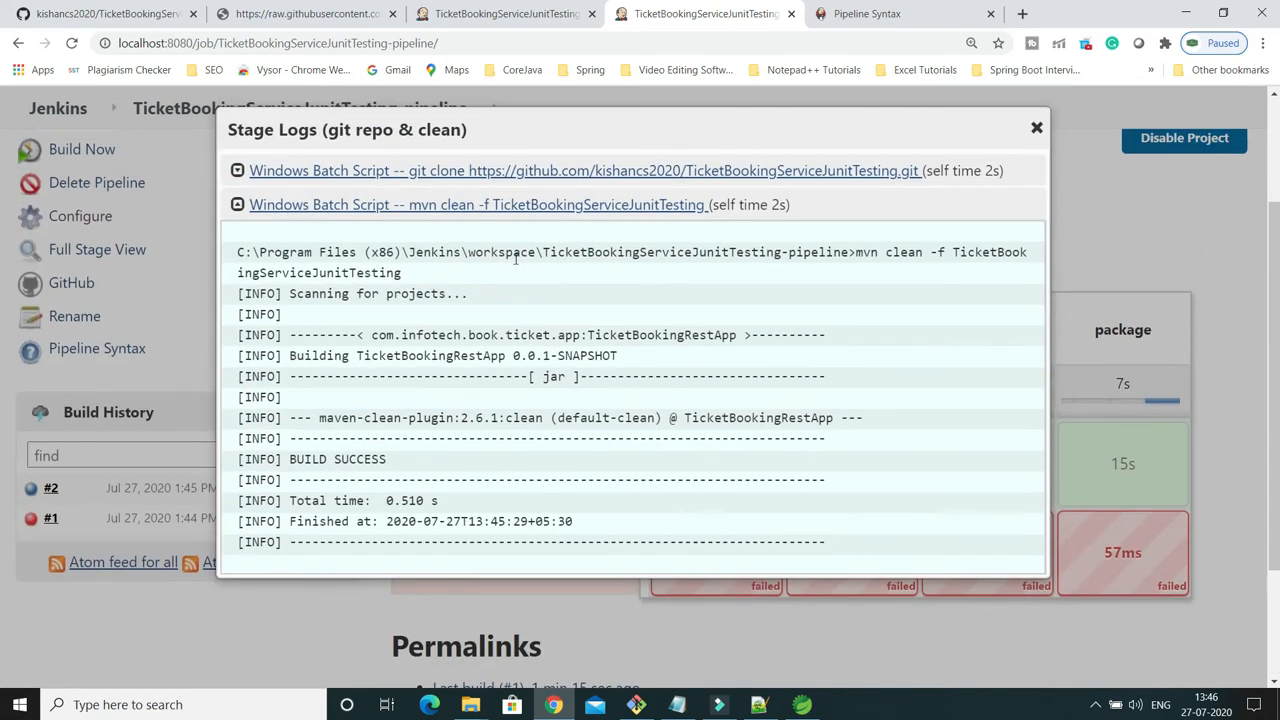
{"action": "left_click", "coordinate": [1036, 128]}
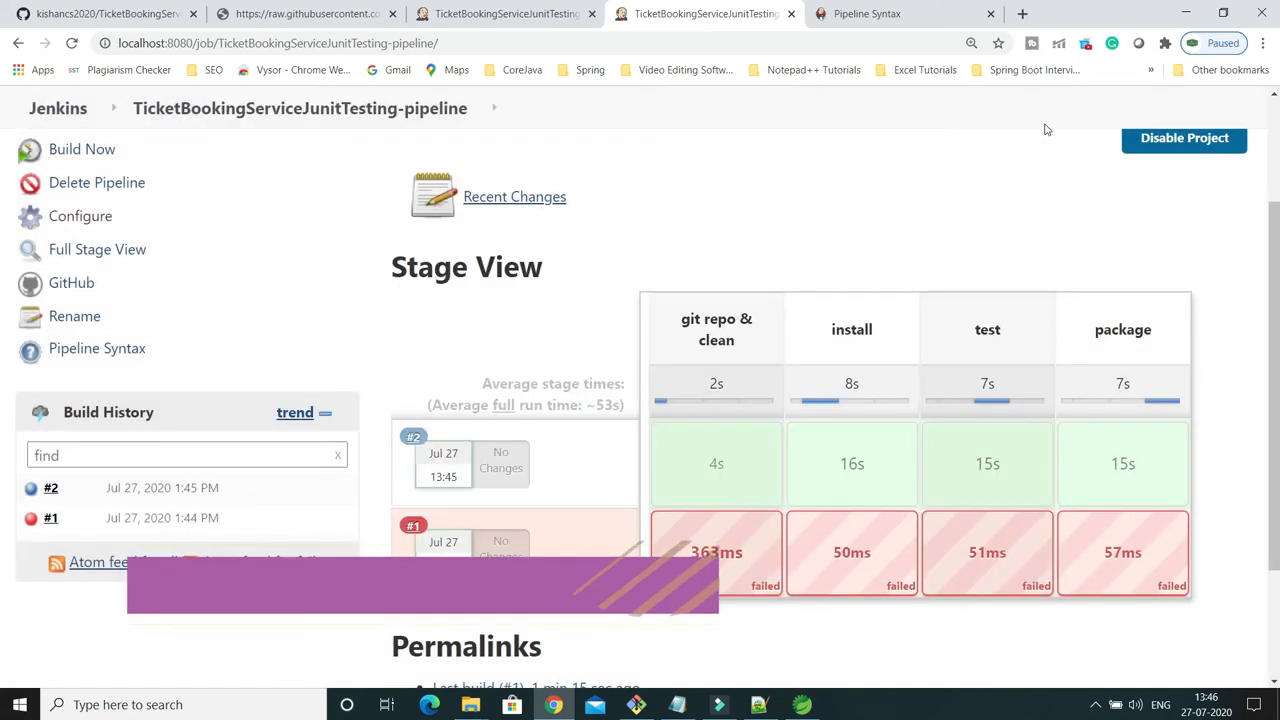
Read the mvn install log of build #2's install stage through to its end and close it.
{"action": "mouse_move", "coordinate": [860, 470]}
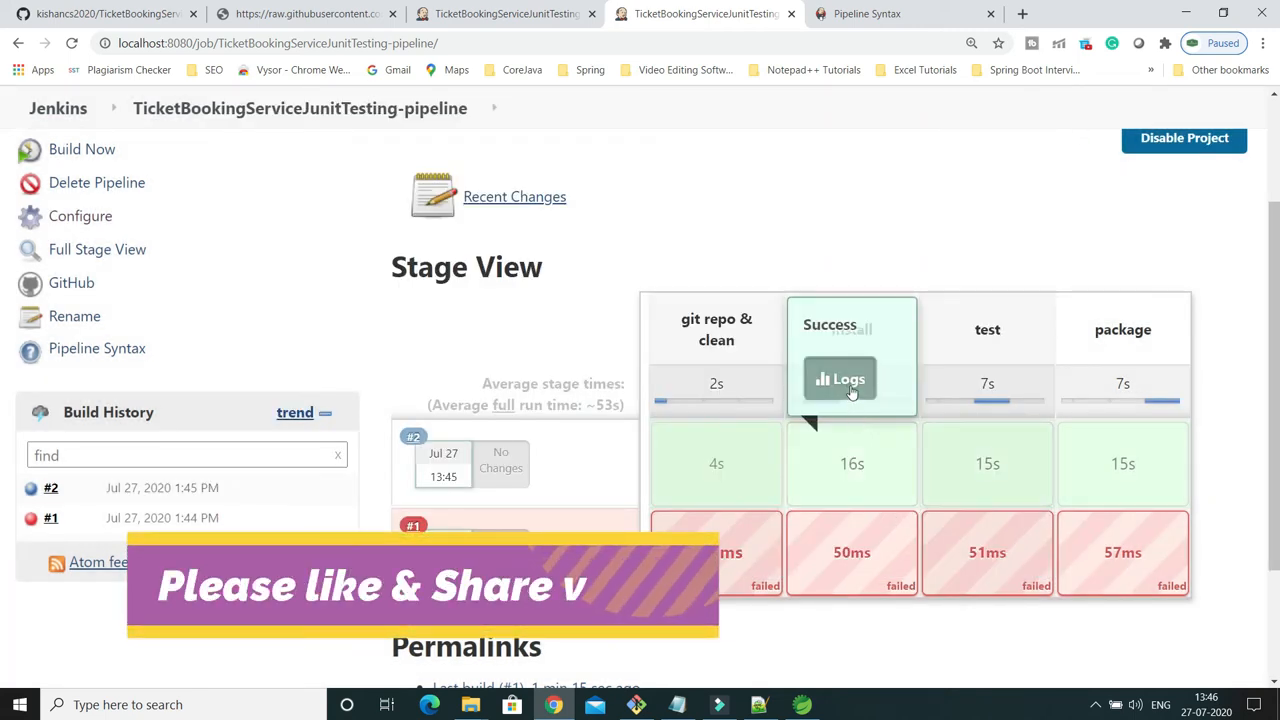
{"action": "left_click", "coordinate": [842, 378]}
{"action": "scroll", "coordinate": [800, 340], "scroll_direction": "down", "scroll_amount": 10}
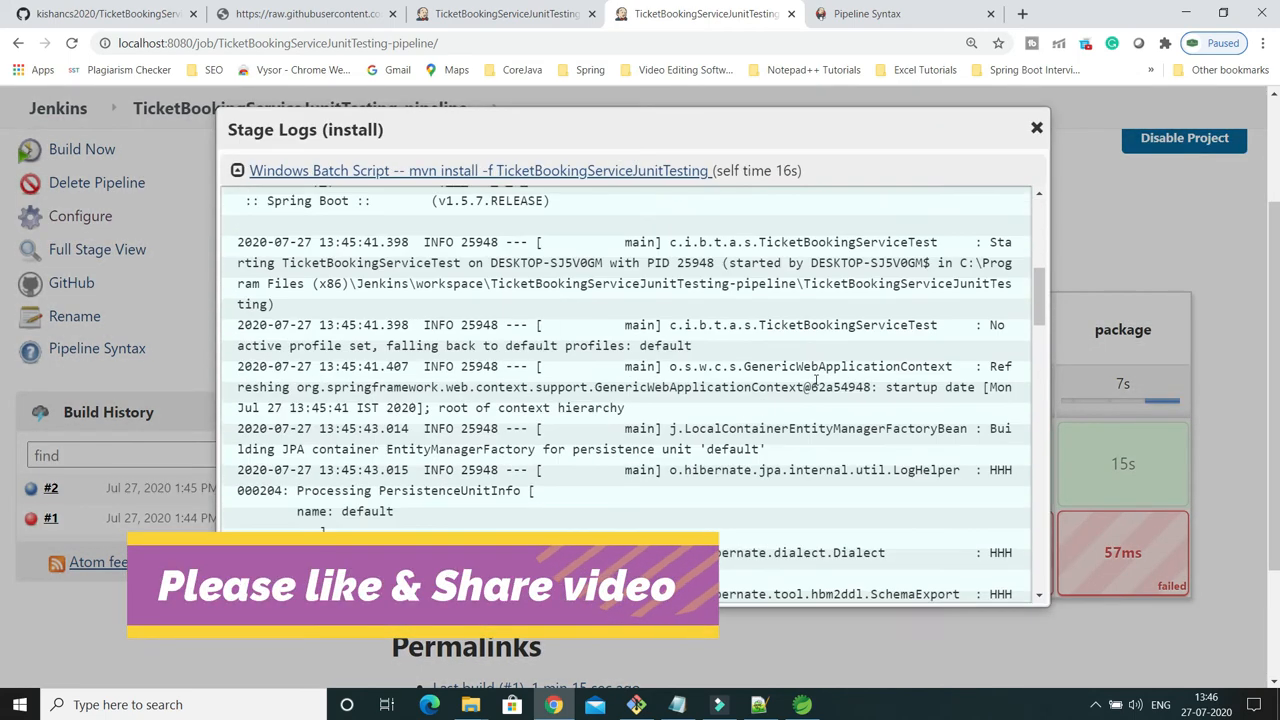
{"action": "scroll", "coordinate": [818, 380], "scroll_direction": "down", "scroll_amount": 15}
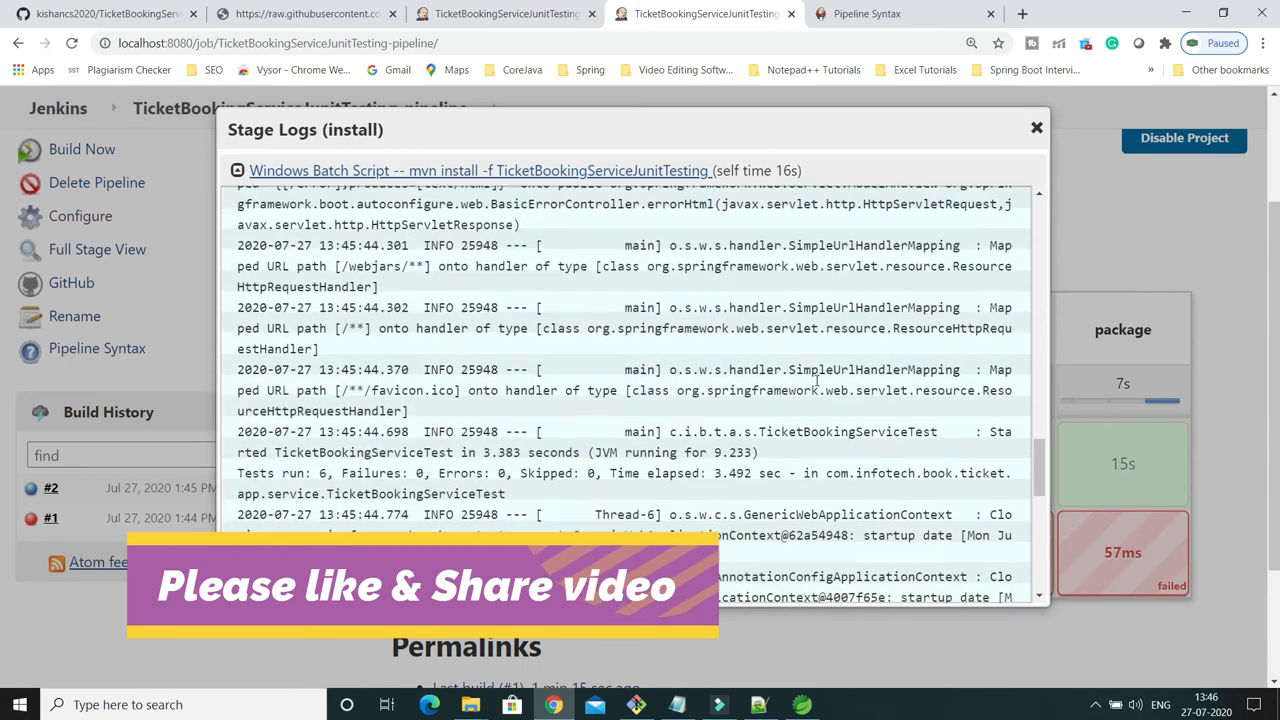
{"action": "scroll", "coordinate": [816, 386], "scroll_direction": "down", "scroll_amount": 3}
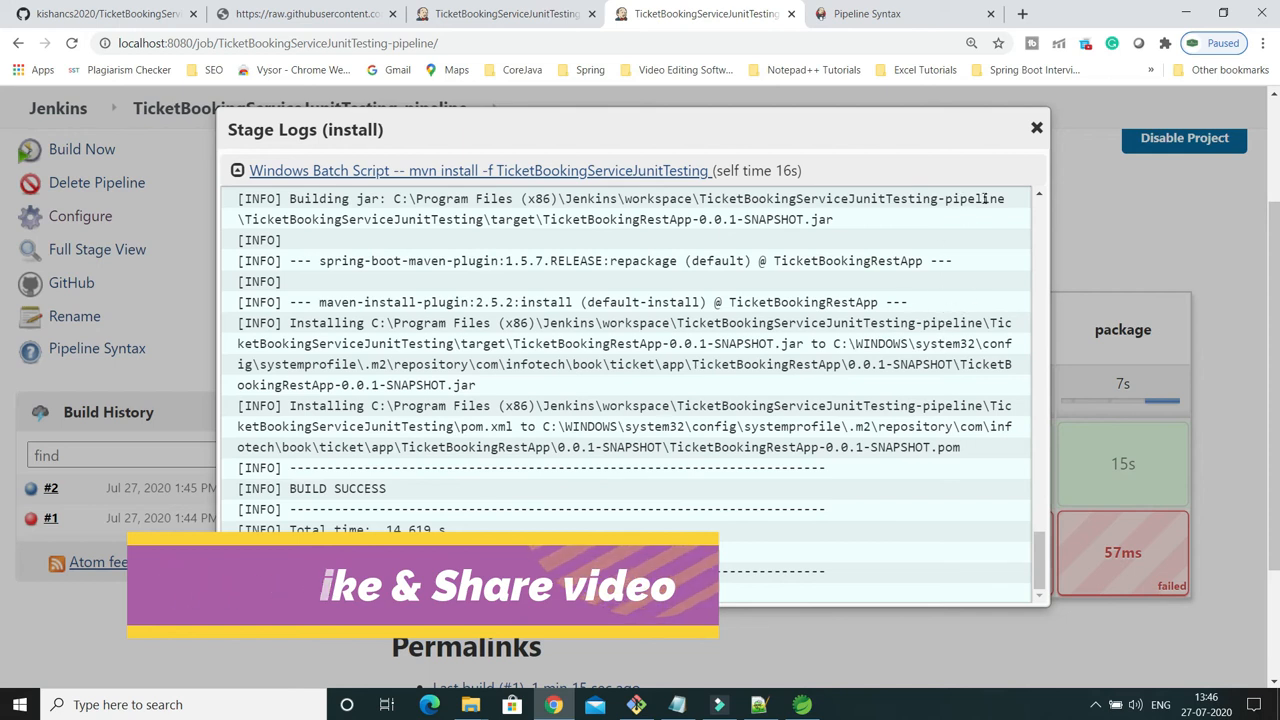
{"action": "left_click", "coordinate": [1036, 127]}
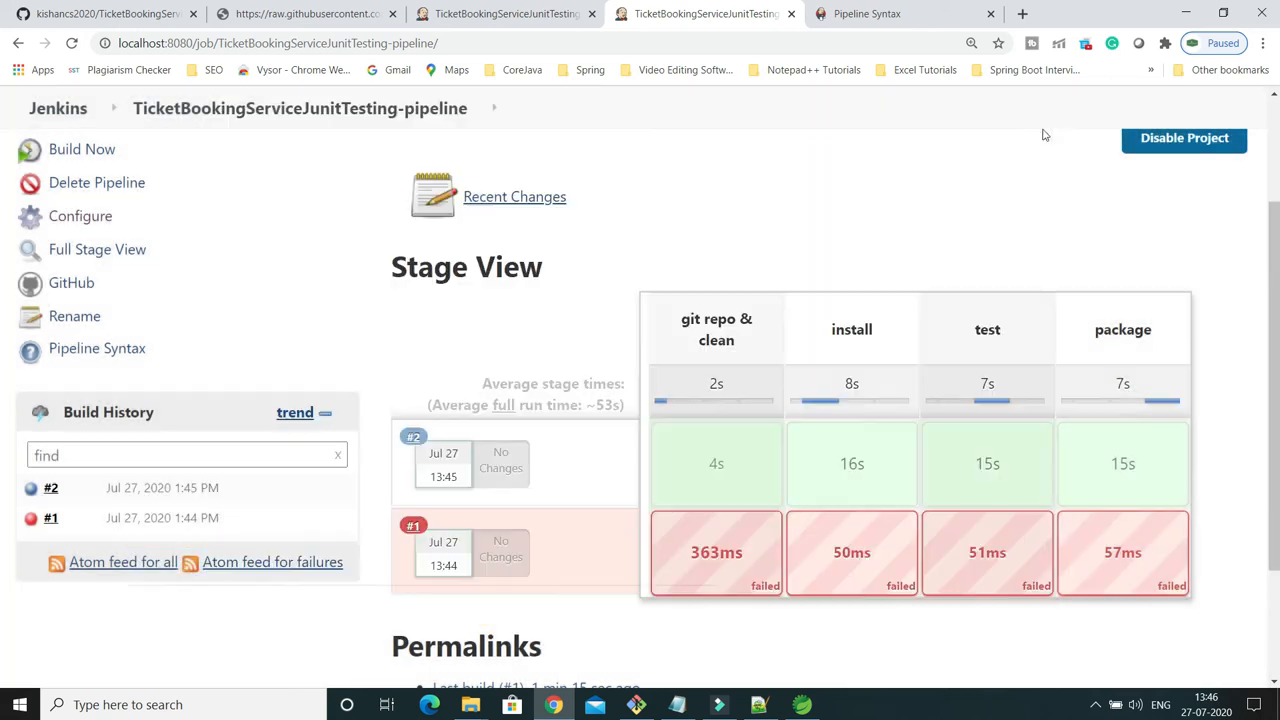
Check the test results at the end of build #2's test stage log, then close the log.
{"action": "mouse_move", "coordinate": [988, 460]}
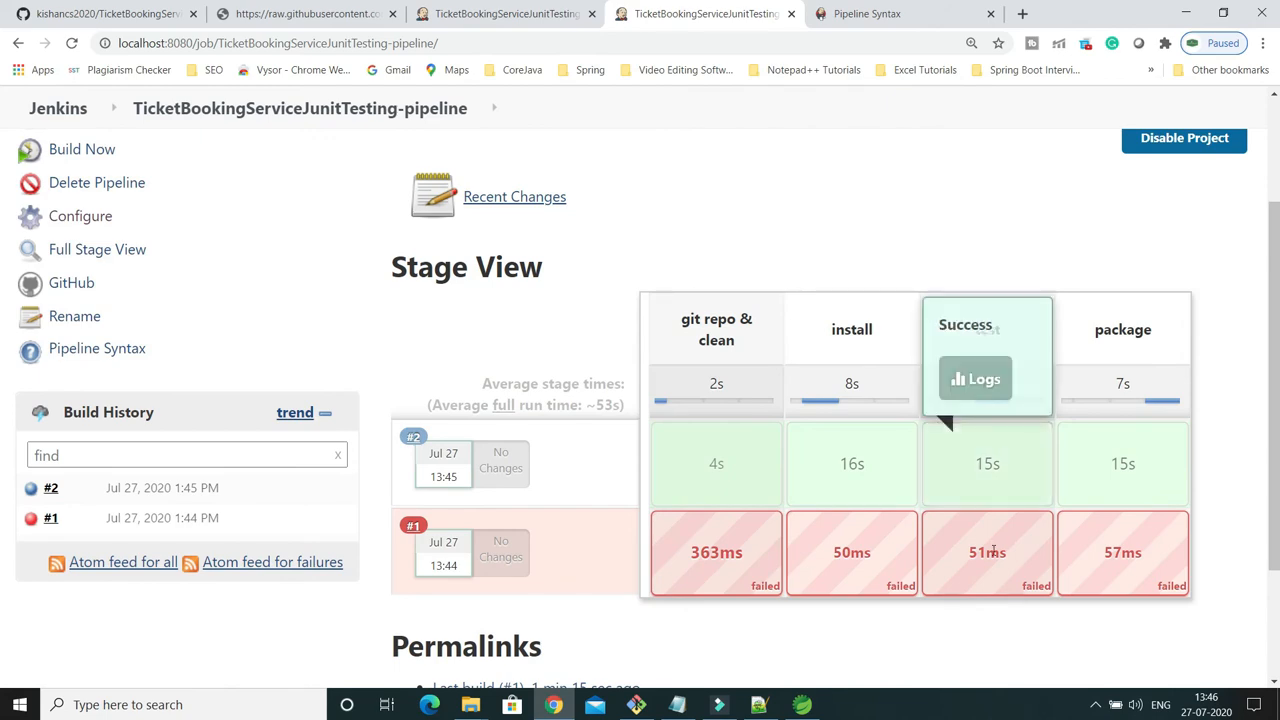
{"action": "left_click", "coordinate": [985, 380]}
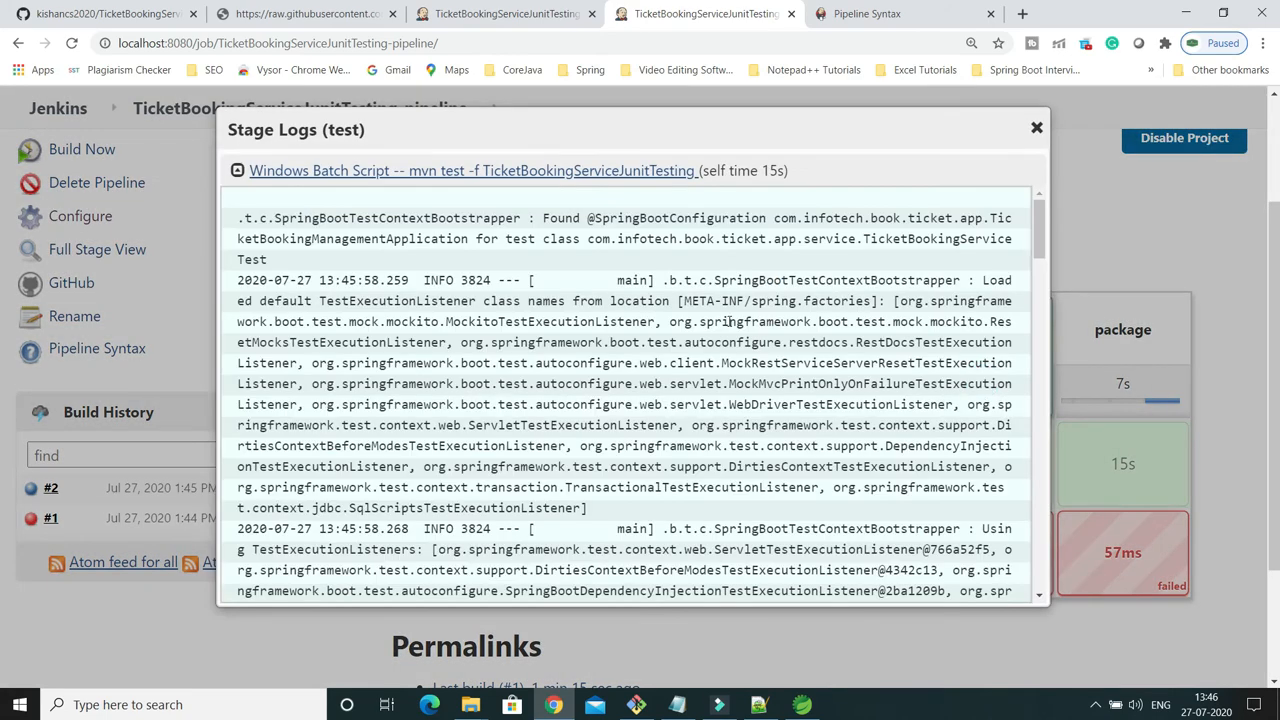
{"action": "scroll", "coordinate": [729, 321], "scroll_direction": "down", "scroll_amount": 5}
{"action": "scroll", "coordinate": [729, 321], "scroll_direction": "down", "scroll_amount": 15}
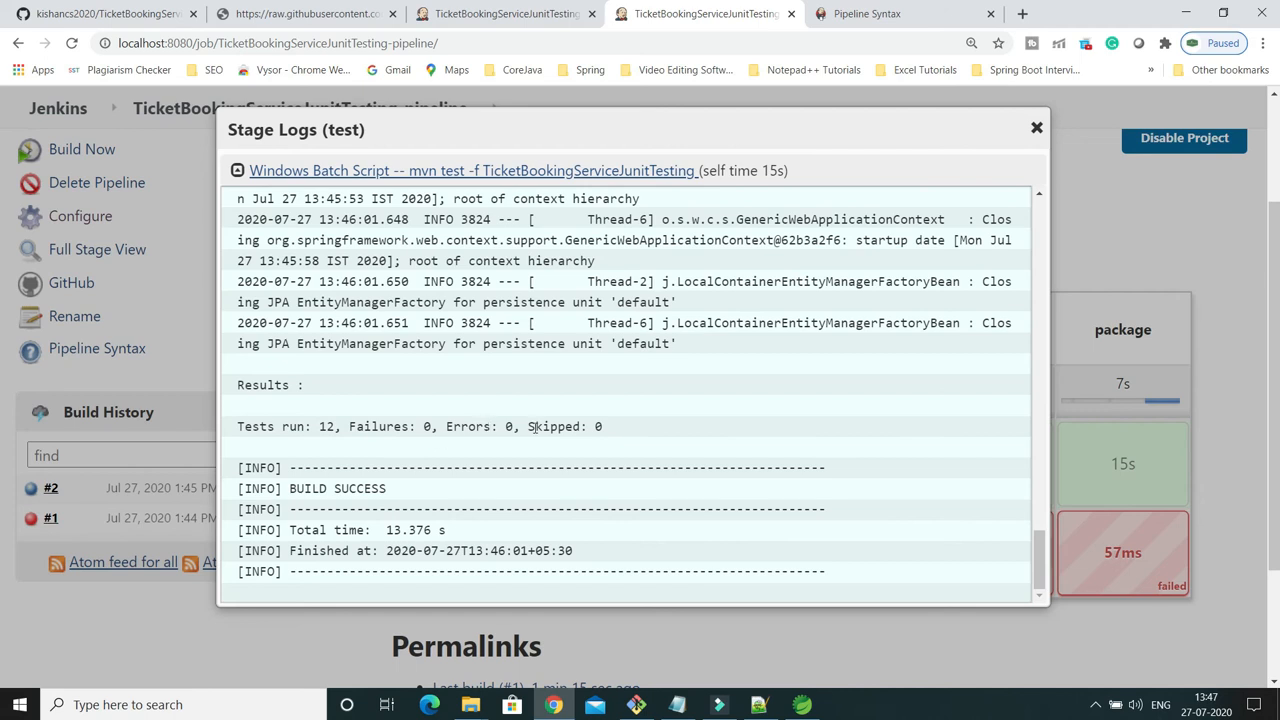
{"action": "left_click", "coordinate": [1037, 128]}
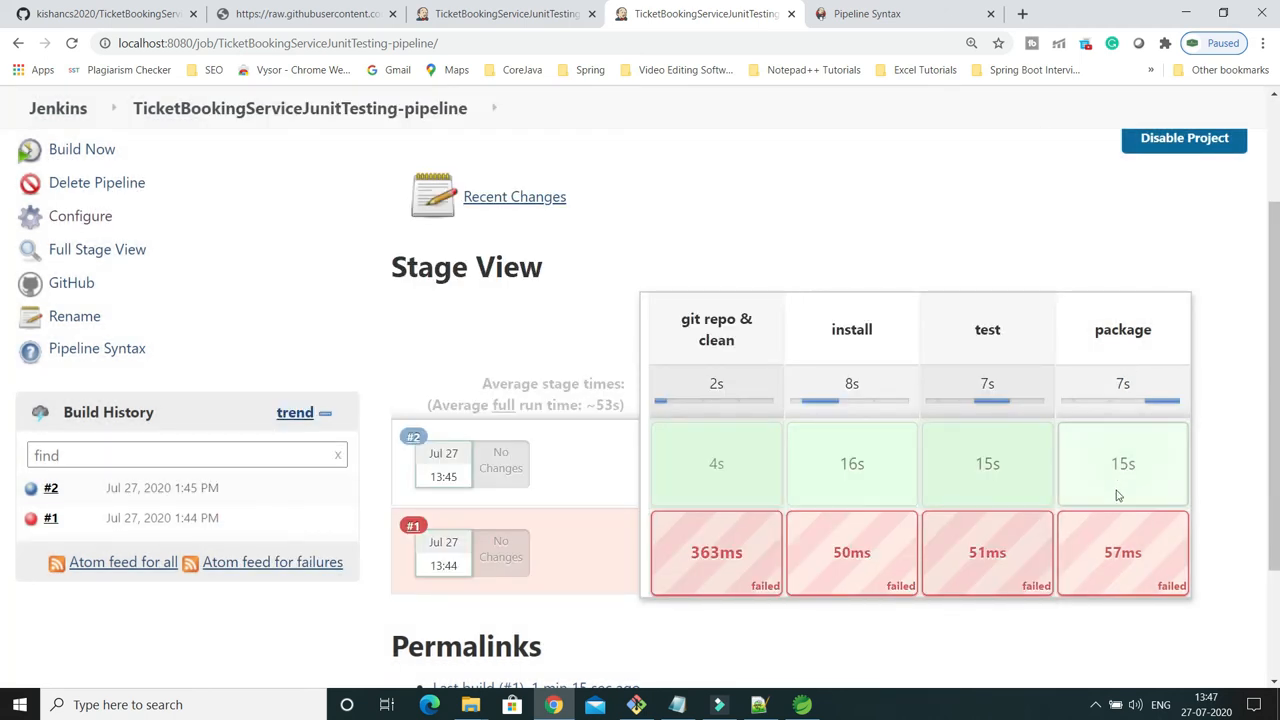
Examine the end of build #2's package stage log for the built jar's file name, then close the log.
{"action": "left_click", "coordinate": [1120, 385]}
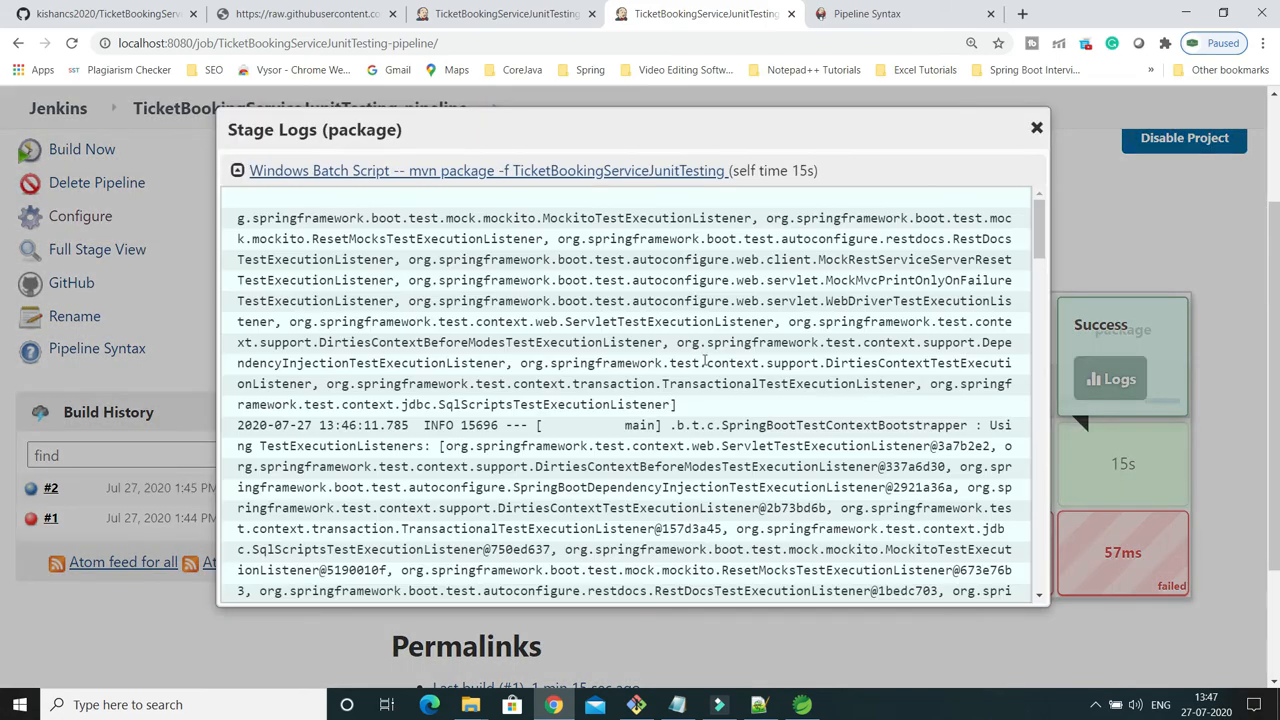
{"action": "scroll", "coordinate": [707, 365], "scroll_direction": "down", "scroll_amount": 15}
{"action": "scroll", "coordinate": [707, 365], "scroll_direction": "down", "scroll_amount": 5}
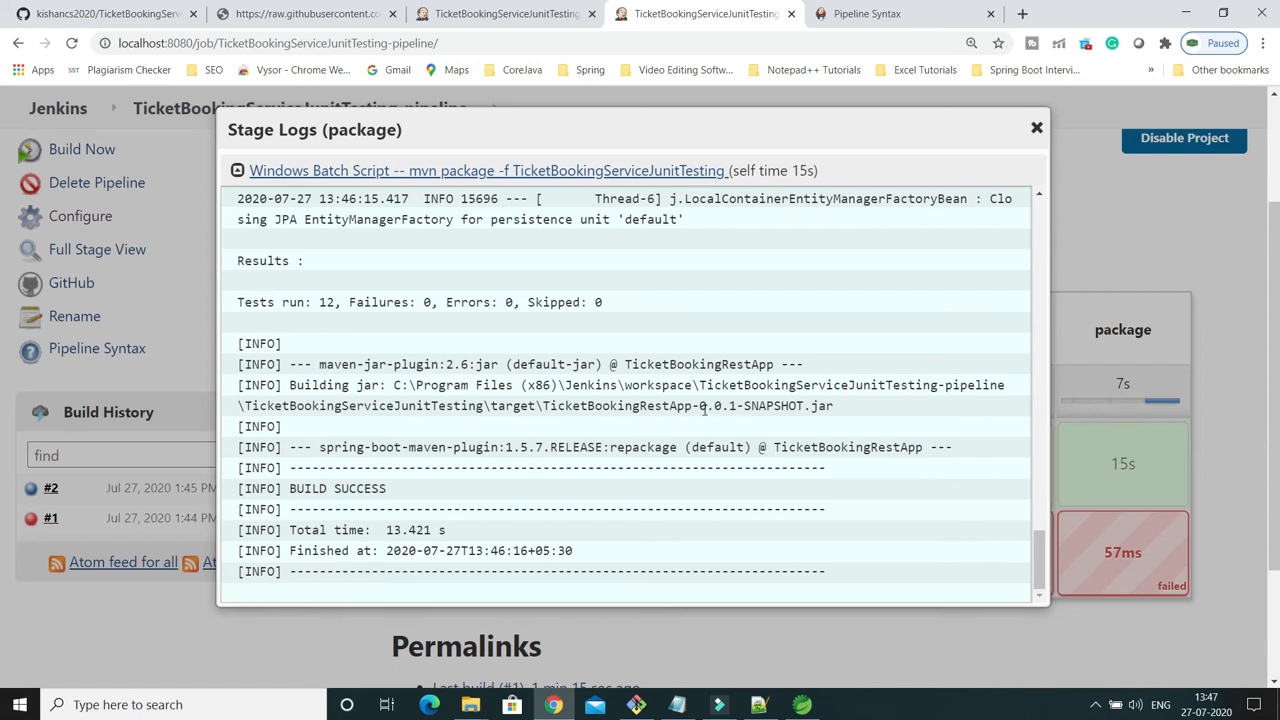
{"action": "left_click_drag", "start_coordinate": [543, 405], "coordinate": [858, 410]}
{"action": "left_click", "coordinate": [858, 410]}
{"action": "left_click", "coordinate": [1036, 130]}
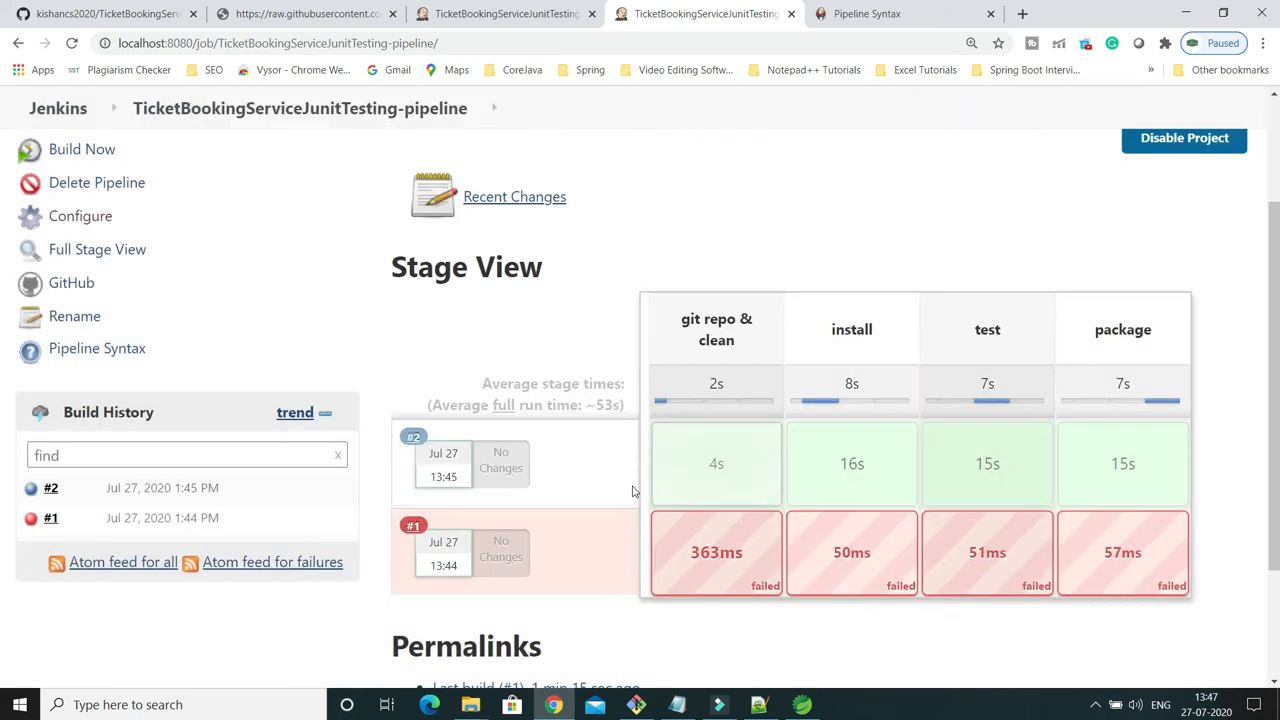
Check the test and package stage statuses of build #2, then open that build's page.
{"action": "mouse_move", "coordinate": [1005, 517]}
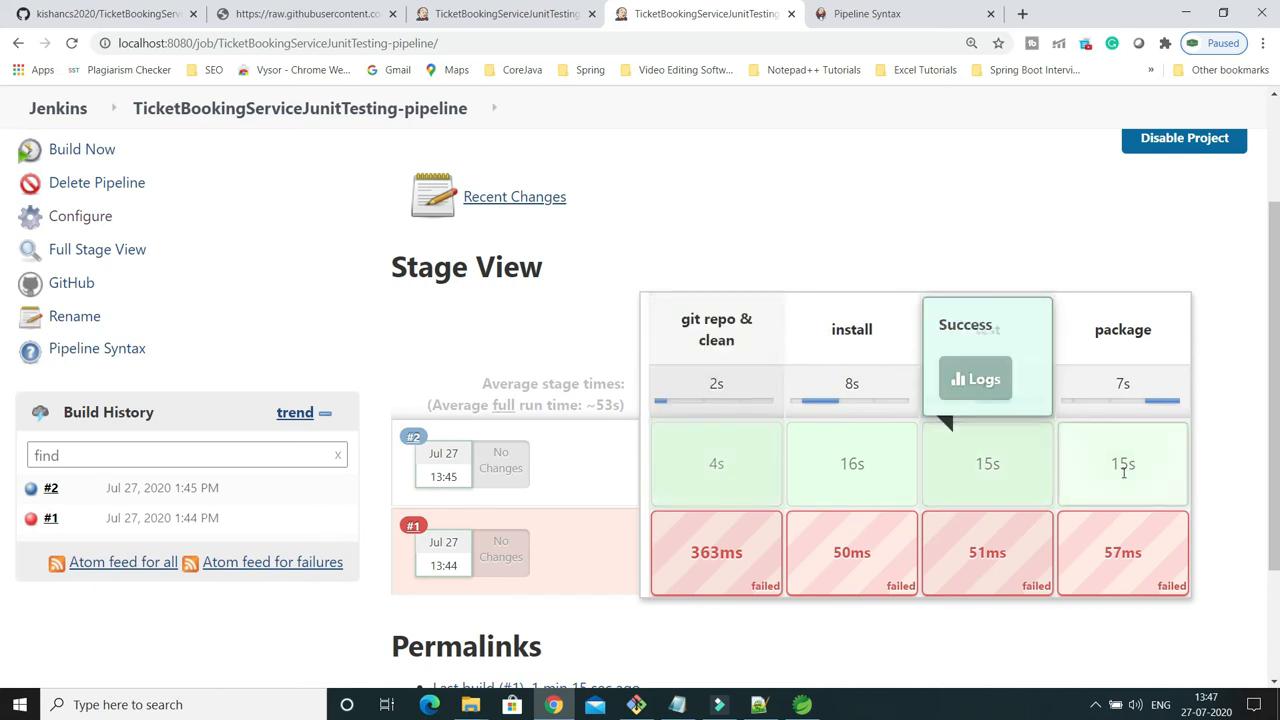
{"action": "mouse_move", "coordinate": [1126, 470]}
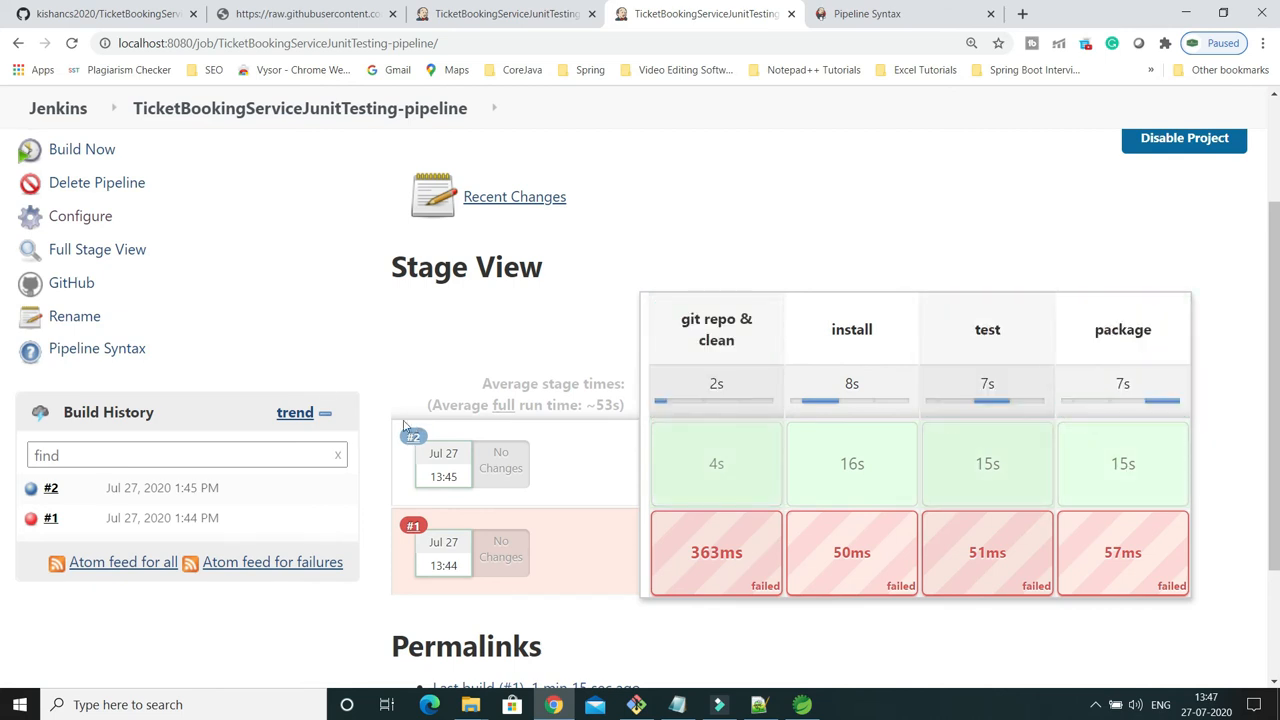
{"action": "left_click", "coordinate": [53, 488]}
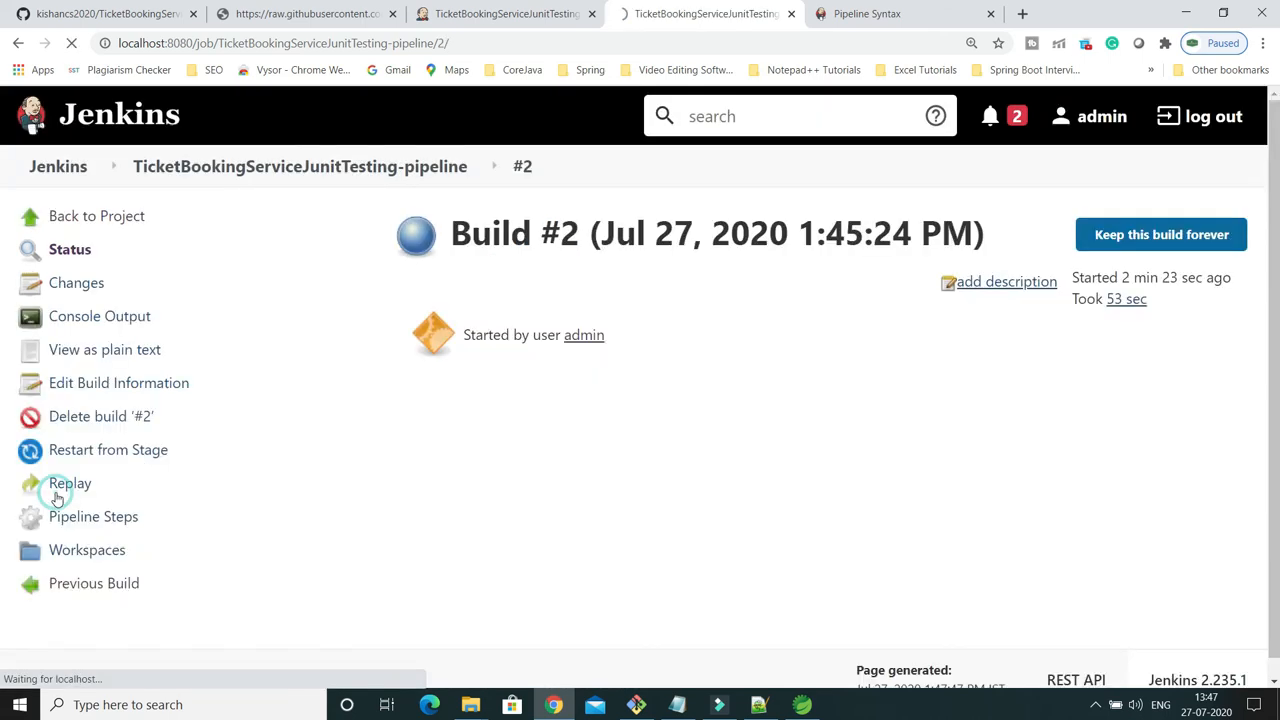
Skim the console output of build #2, then return to the pipeline's project page.
{"action": "left_click", "coordinate": [95, 318]}
{"action": "scroll", "coordinate": [785, 430], "scroll_direction": "down", "scroll_amount": 10}
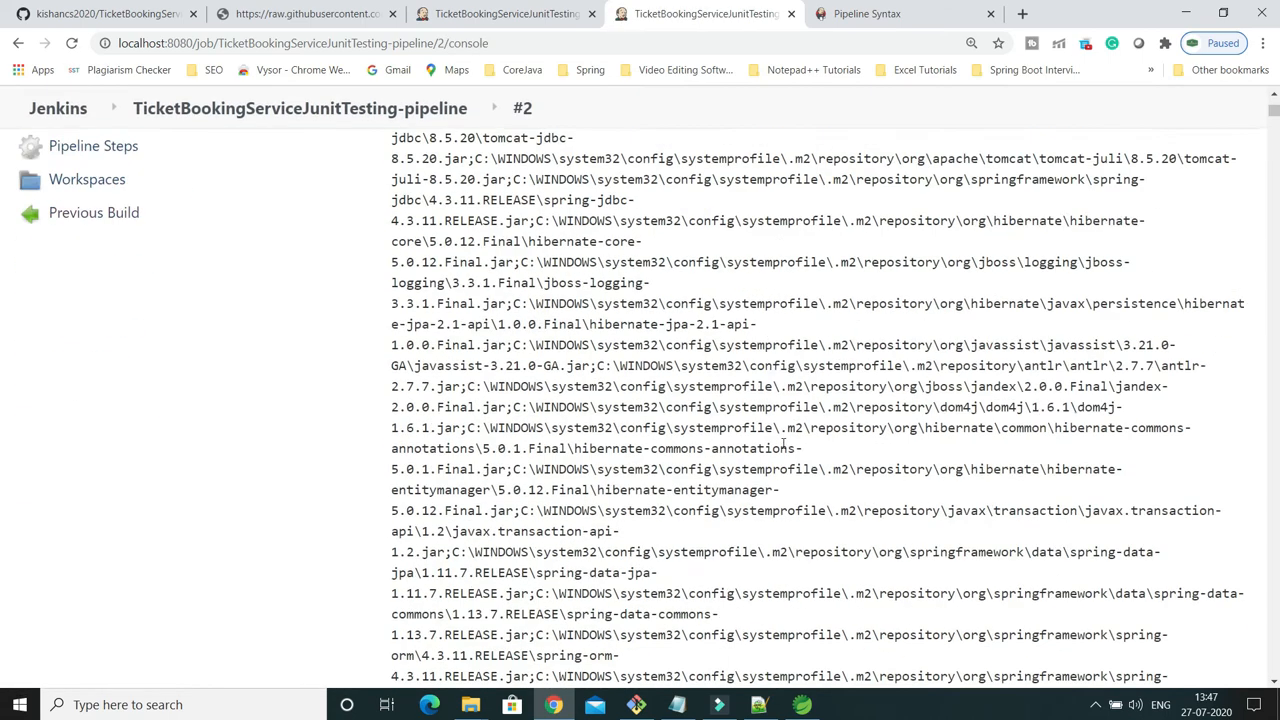
{"action": "scroll", "coordinate": [783, 444], "scroll_direction": "down", "scroll_amount": 15}
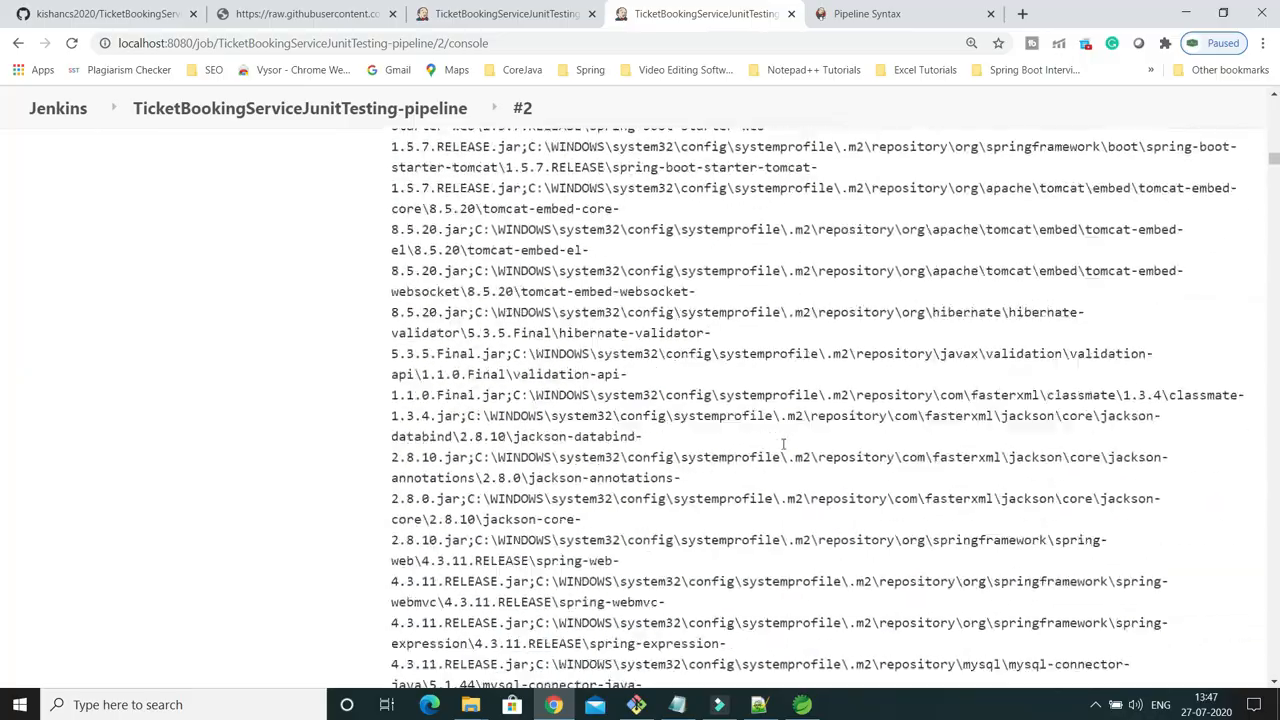
{"action": "scroll", "coordinate": [785, 450], "scroll_direction": "down", "scroll_amount": 10}
{"action": "left_click_drag", "start_coordinate": [1274, 196], "coordinate": [1274, 89]}
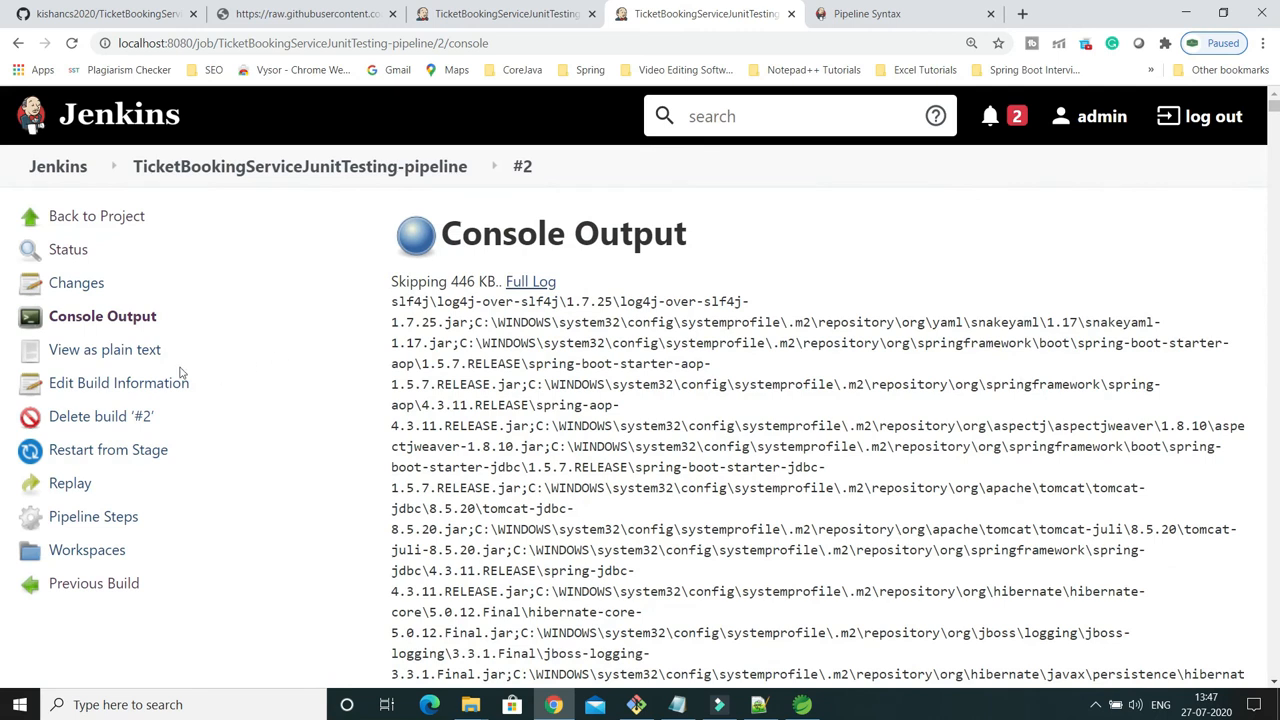
{"action": "left_click", "coordinate": [117, 318]}
{"action": "left_click", "coordinate": [101, 216]}
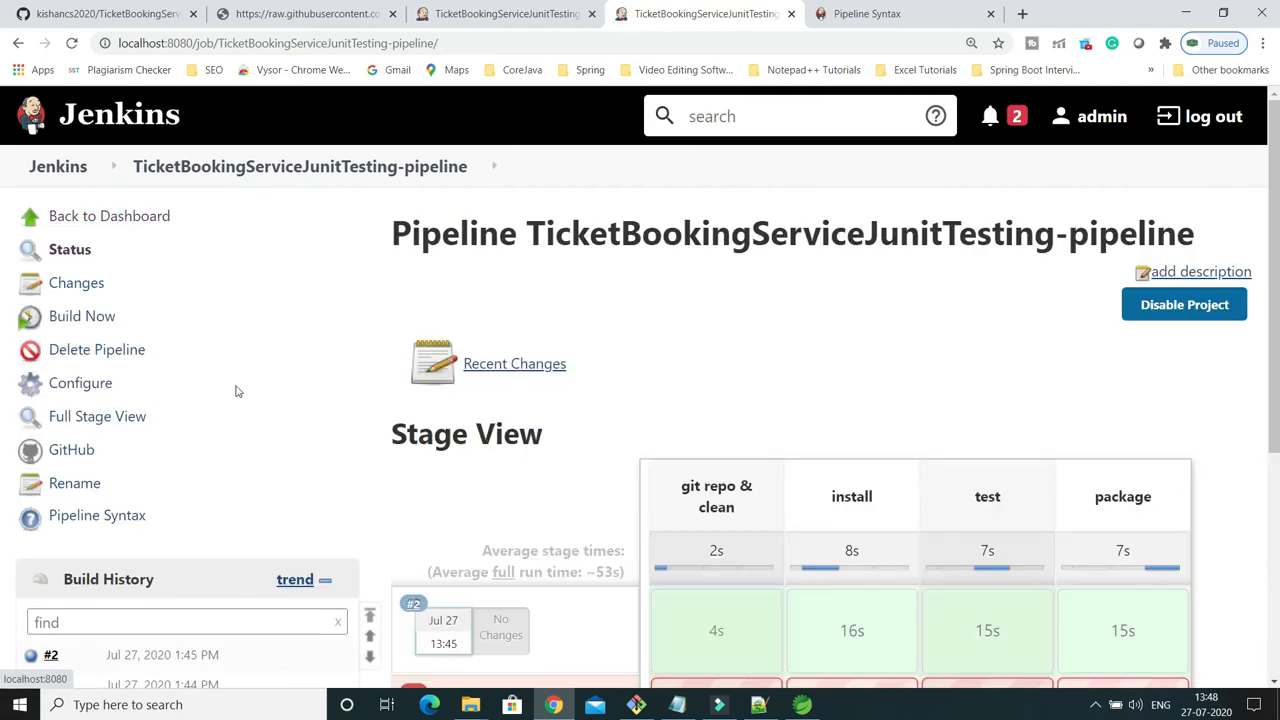
In the job's pipeline script, uncomment the rmdir line of the 'git repo & clean' stage, then apply and save the configuration.
{"action": "left_click", "coordinate": [92, 383]}
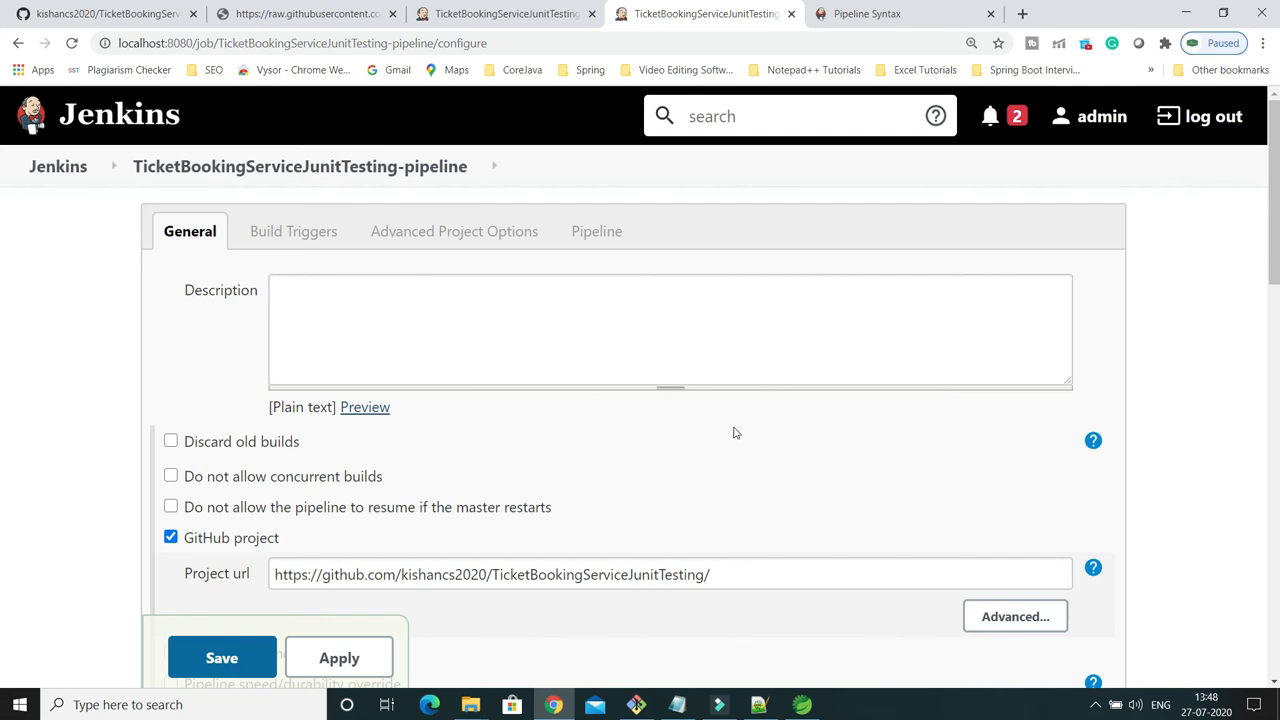
{"action": "scroll", "coordinate": [734, 432], "scroll_direction": "down", "scroll_amount": 3}
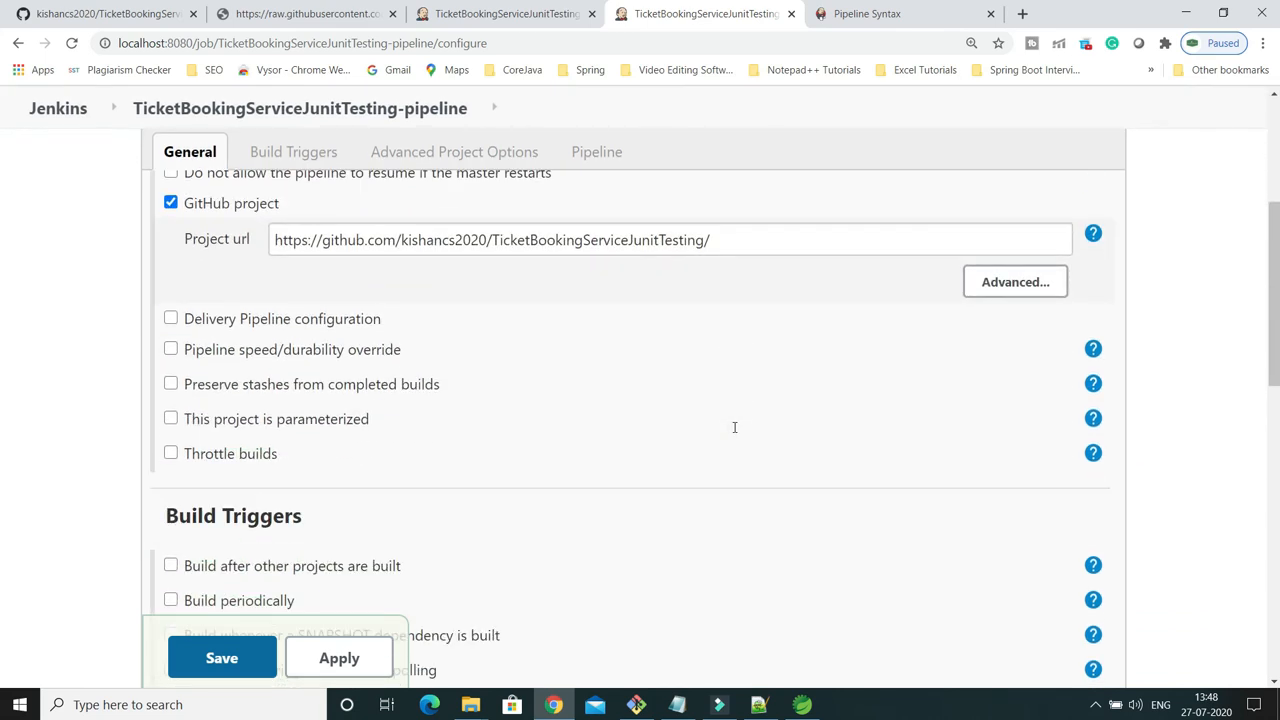
{"action": "left_click_drag", "start_coordinate": [493, 240], "coordinate": [705, 242]}
{"action": "scroll", "coordinate": [677, 370], "scroll_direction": "down", "scroll_amount": 5}
{"action": "scroll", "coordinate": [677, 370], "scroll_direction": "down", "scroll_amount": 3}
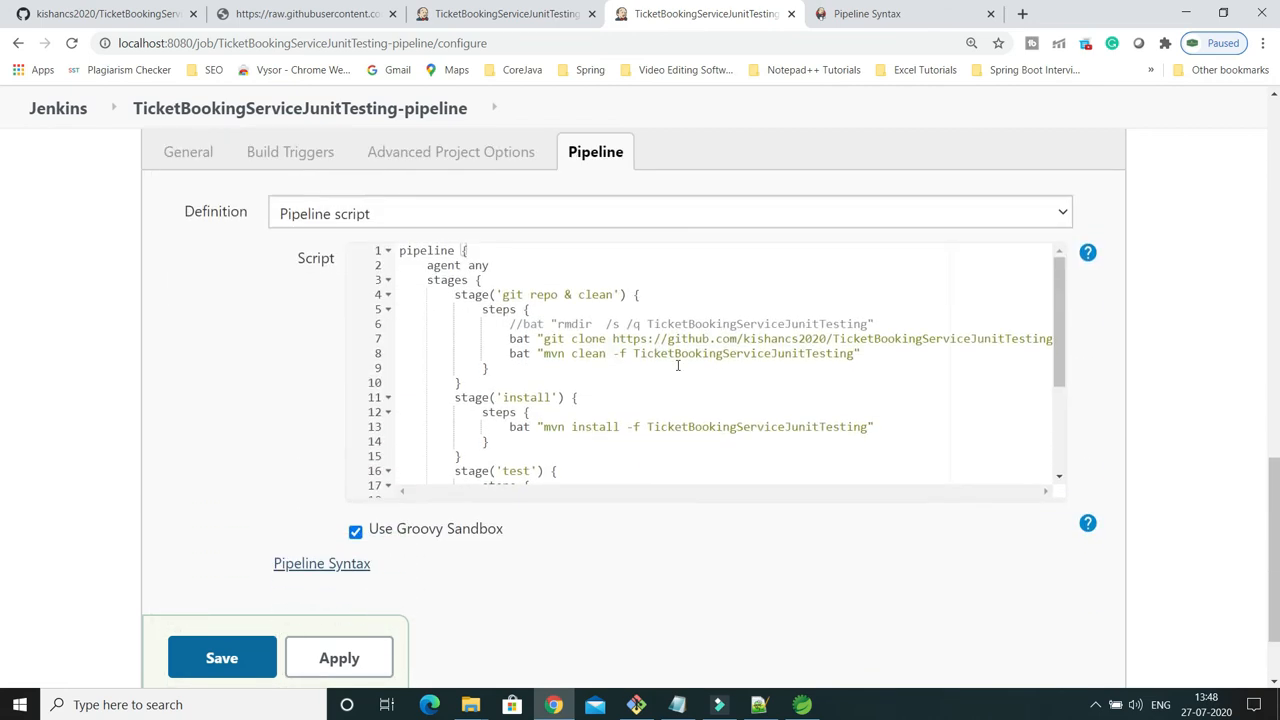
{"action": "left_click", "coordinate": [524, 327]}
{"action": "key", "text": "BackSpace"}
{"action": "key", "text": "BackSpace"}
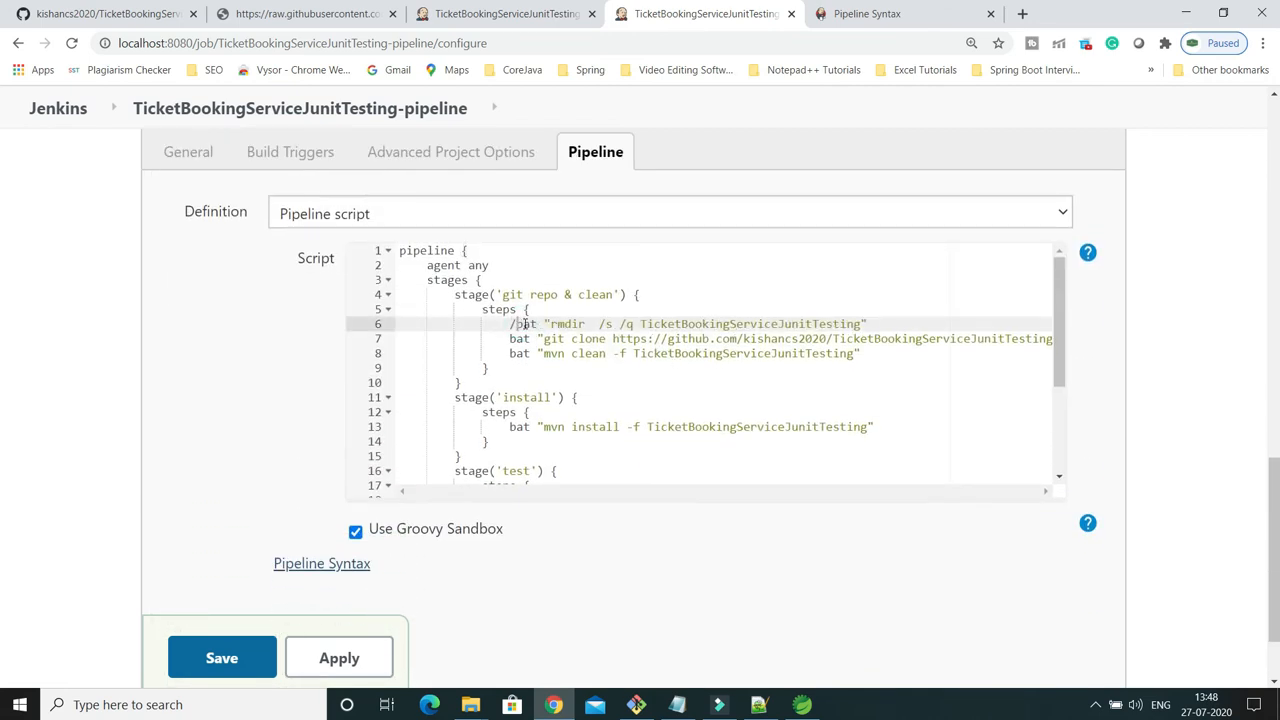
{"action": "left_click", "coordinate": [330, 658]}
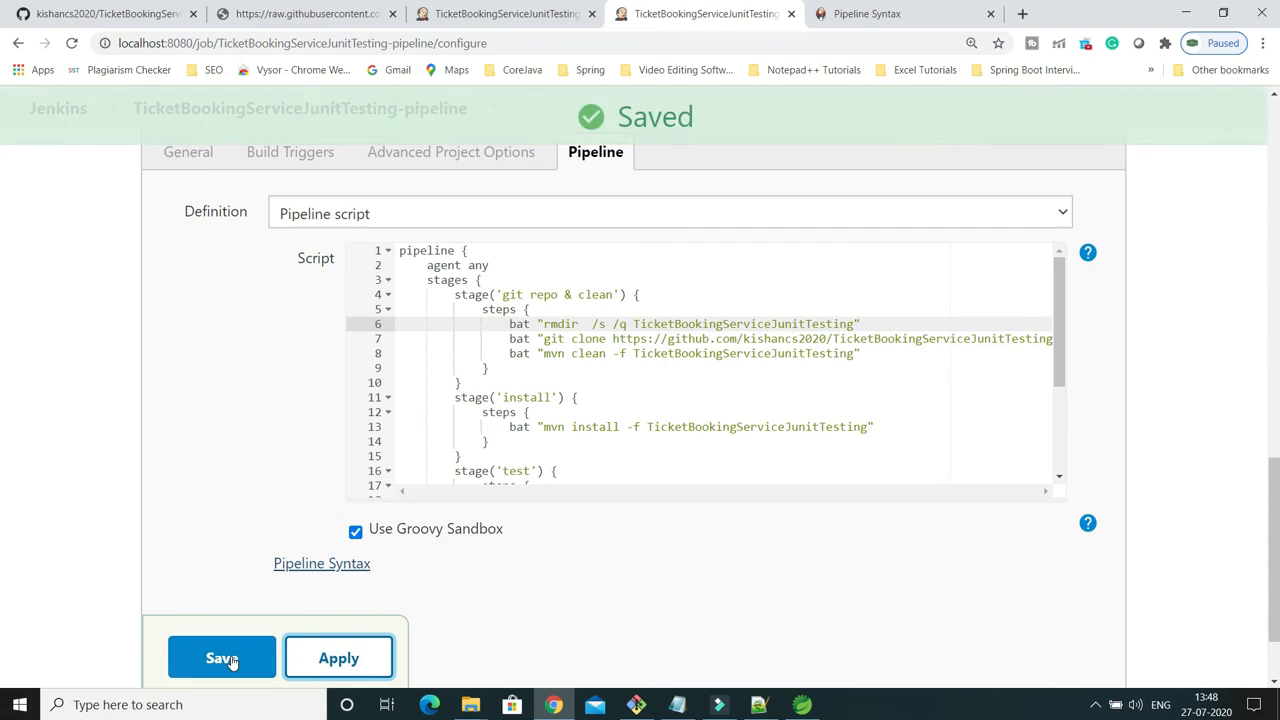
{"action": "left_click", "coordinate": [222, 658]}
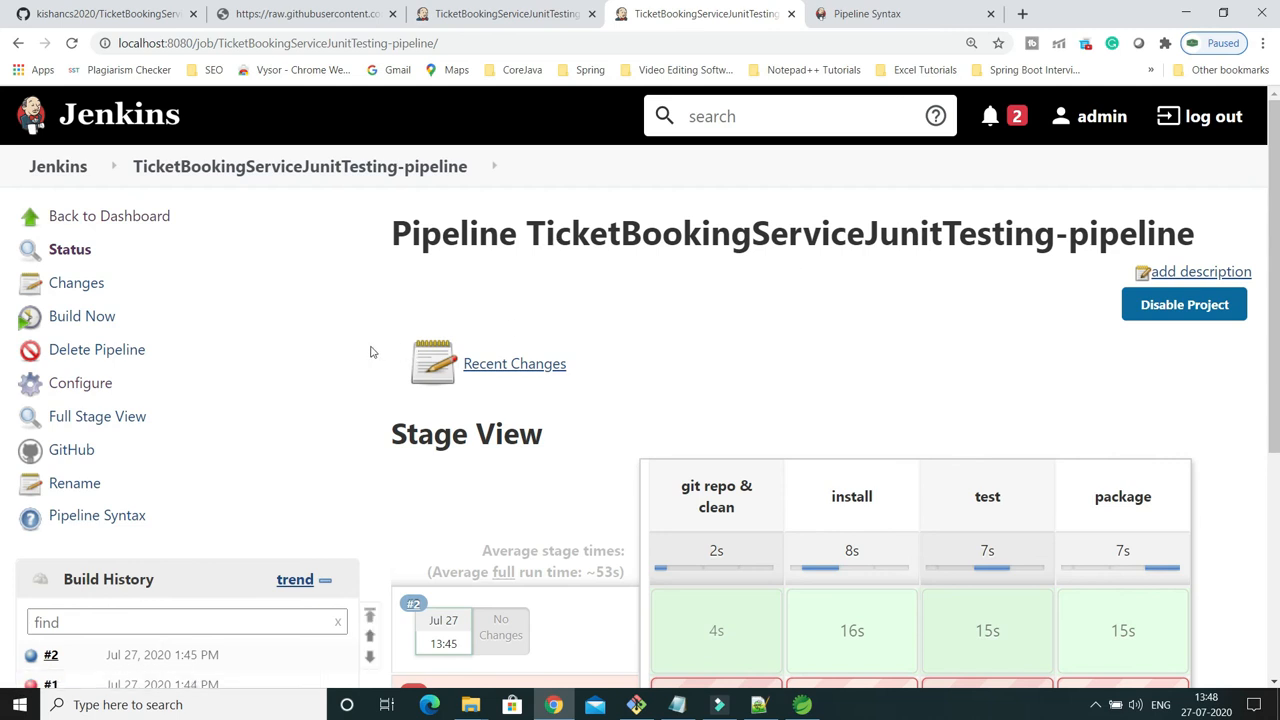
Start a new build of the pipeline and follow its stages in the Stage View until the package stage finishes.
{"action": "left_click", "coordinate": [94, 317]}
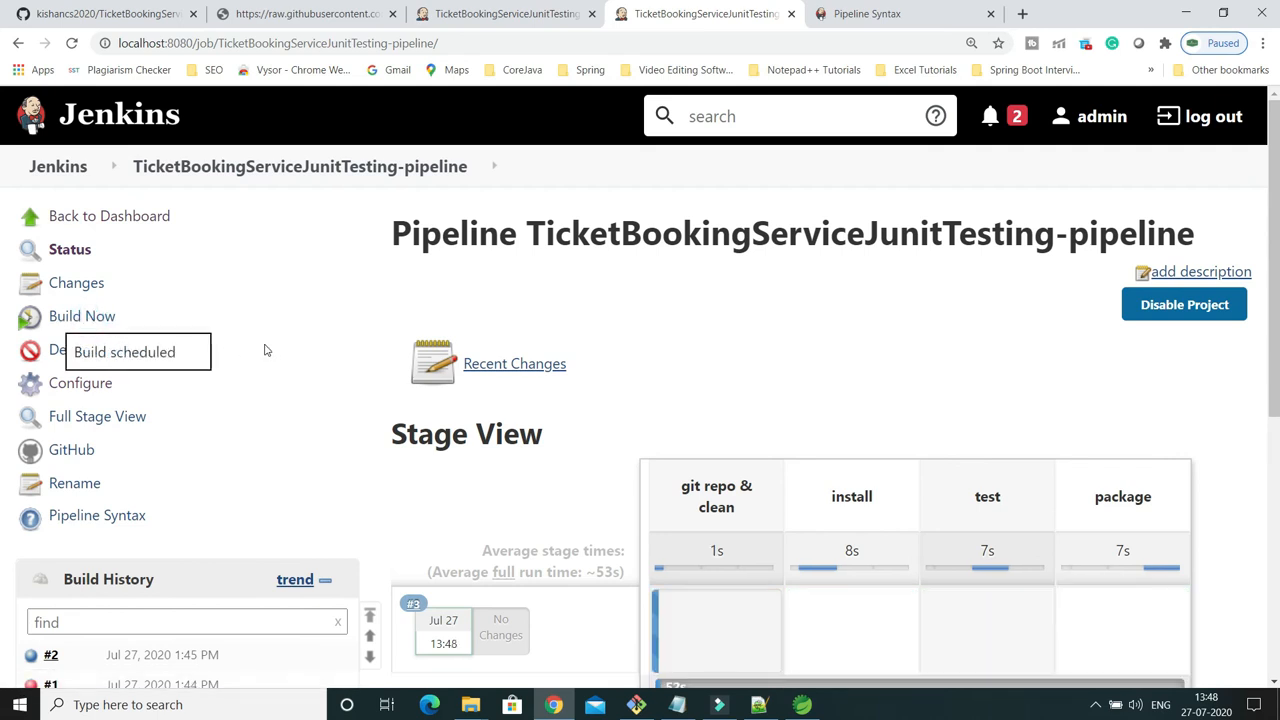
{"action": "scroll", "coordinate": [289, 345], "scroll_direction": "down", "scroll_amount": 2}
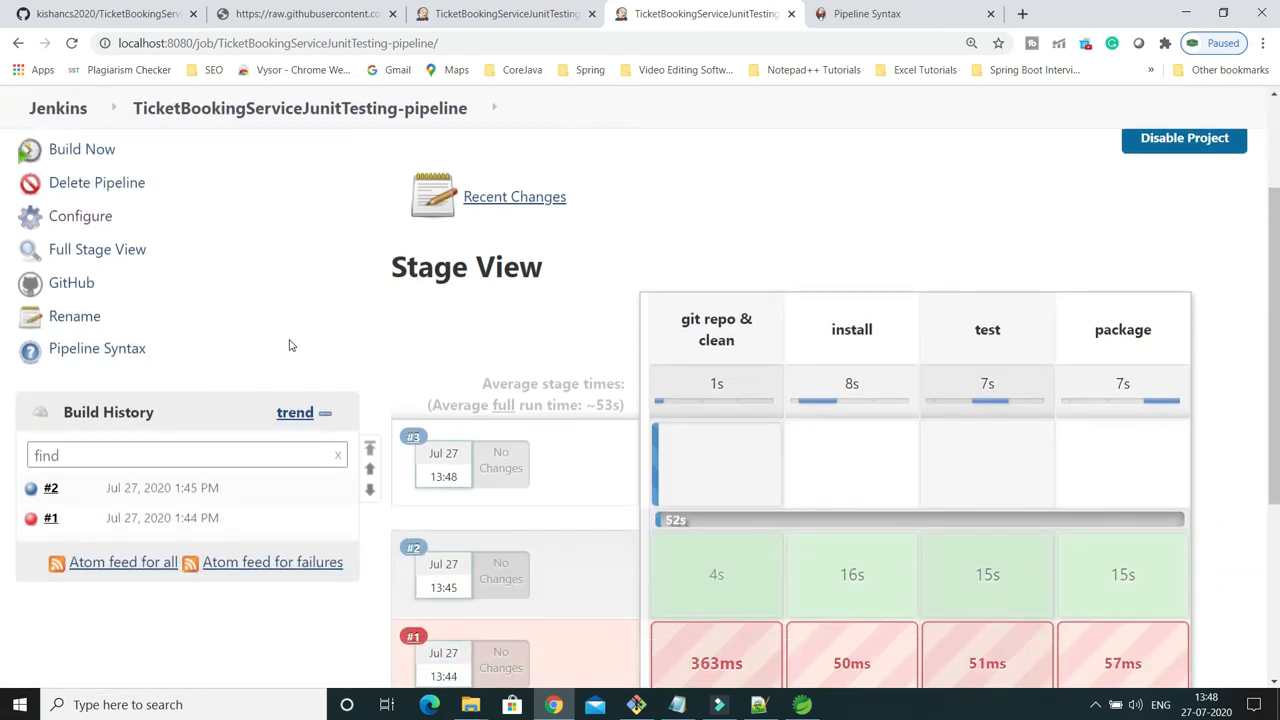
{"action": "scroll", "coordinate": [279, 256], "scroll_direction": "down", "scroll_amount": 1}
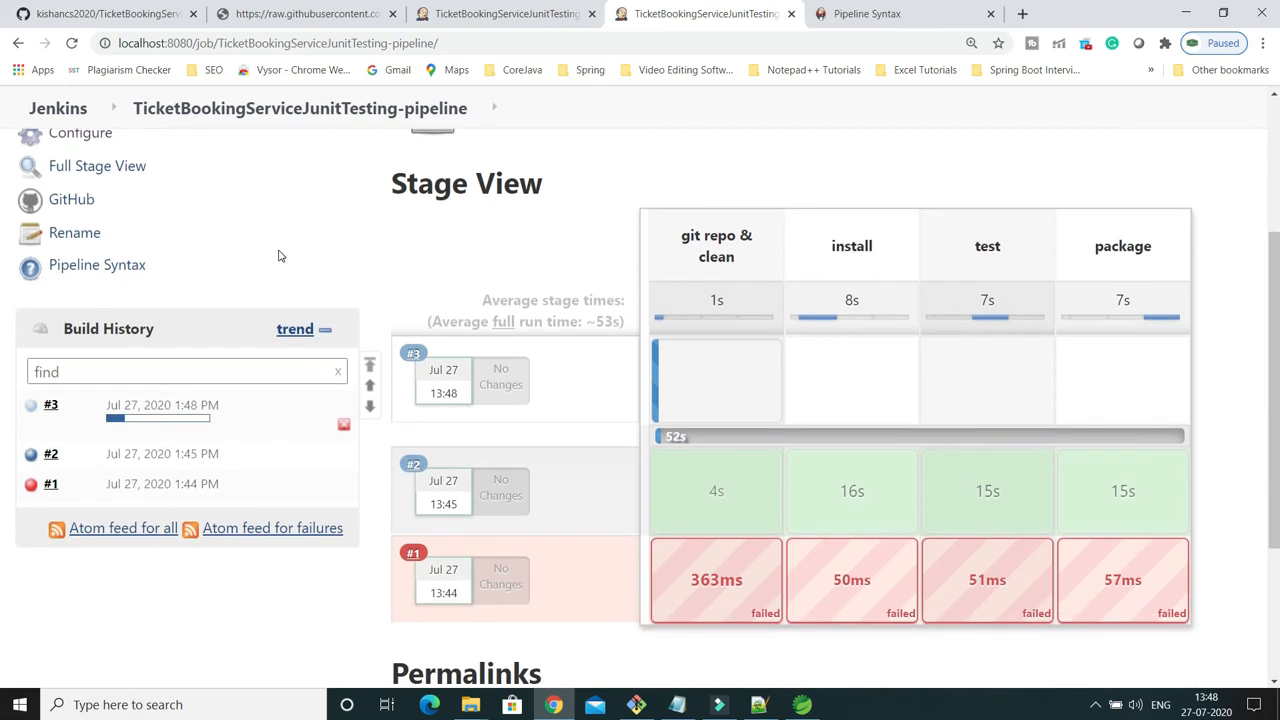
{"action": "mouse_move", "coordinate": [138, 425]}
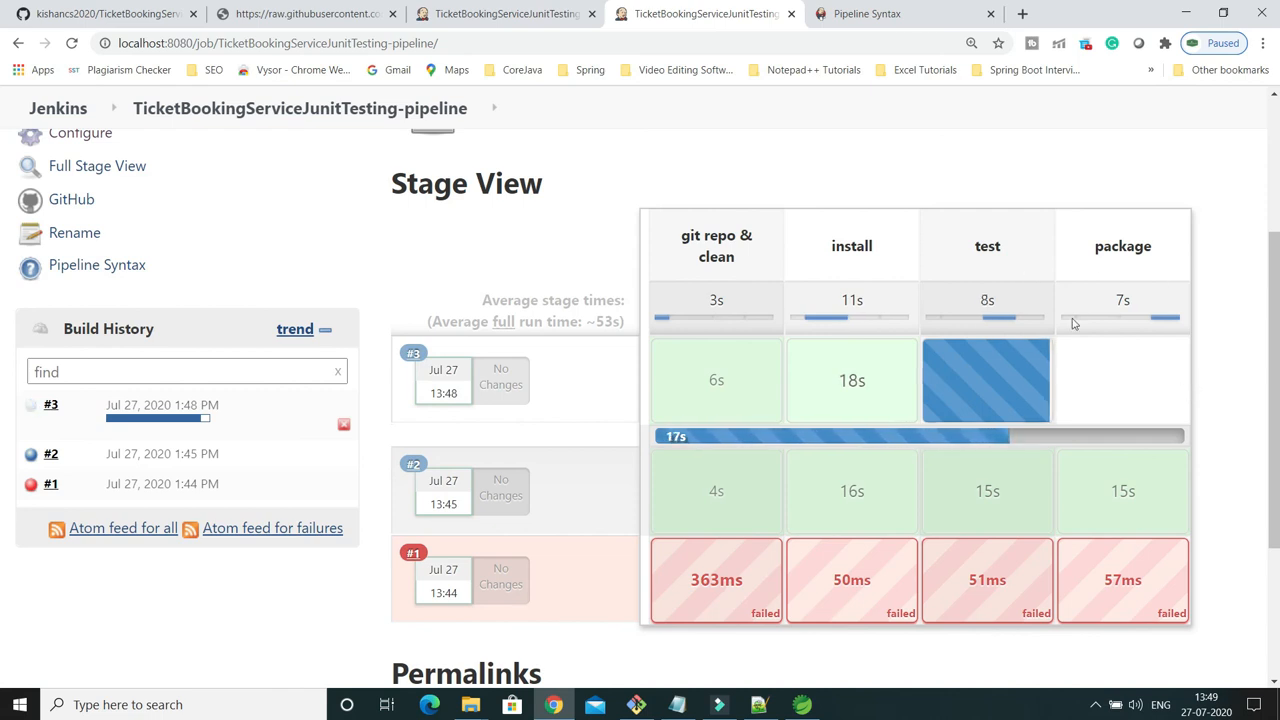
{"action": "mouse_move", "coordinate": [1009, 386]}
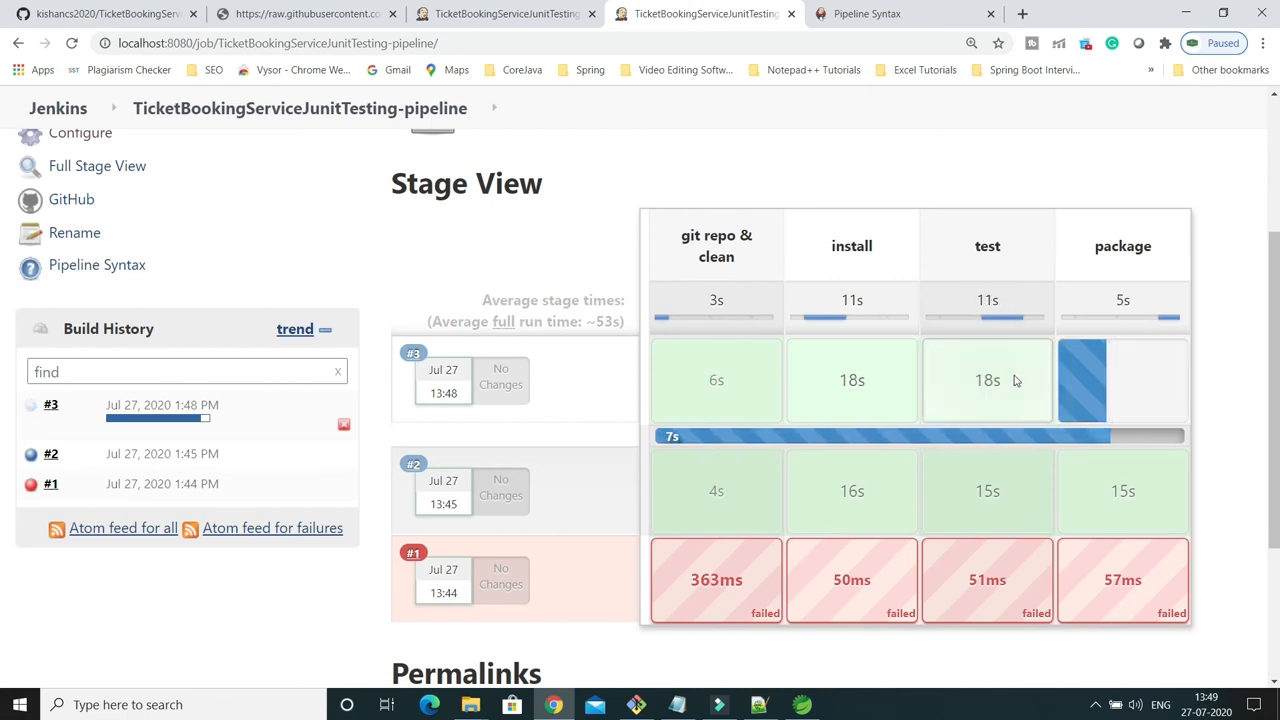
{"action": "mouse_move", "coordinate": [1108, 393]}
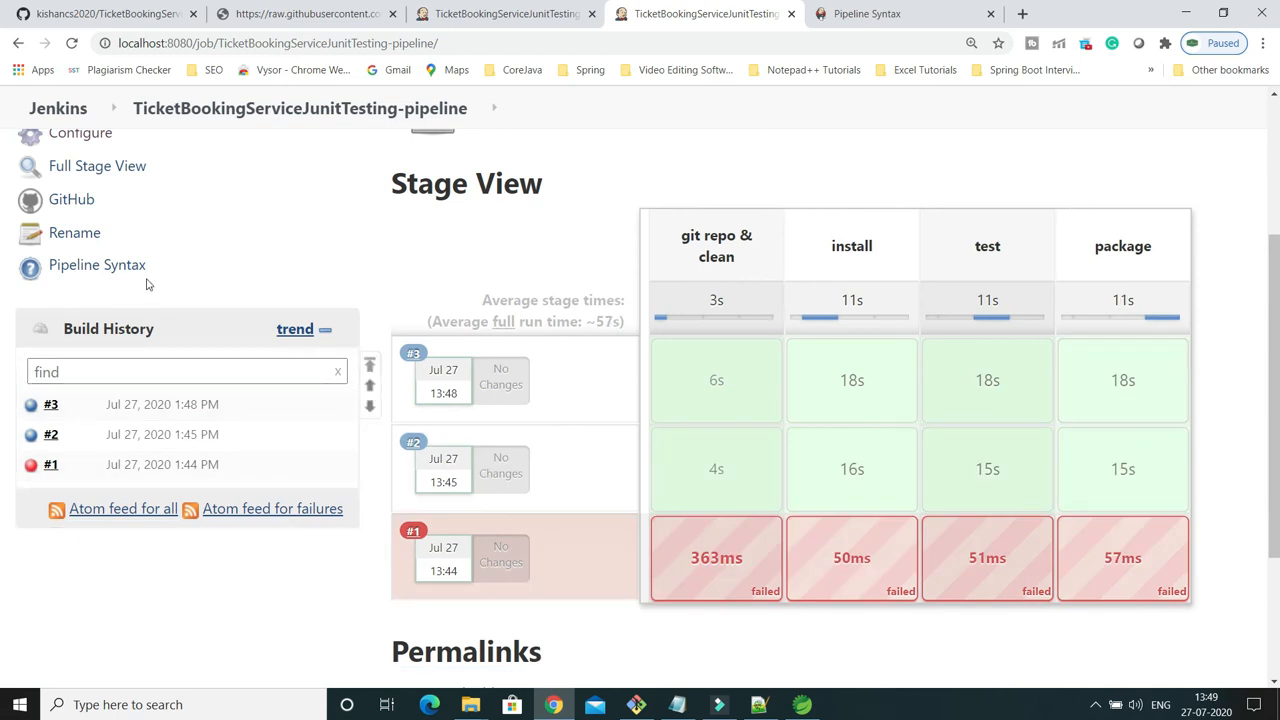
Review the Jenkinsfile on its GitHub page, then look over the TicketBookingServiceJunitTesting repository's file list.
{"action": "left_click", "coordinate": [276, 12]}
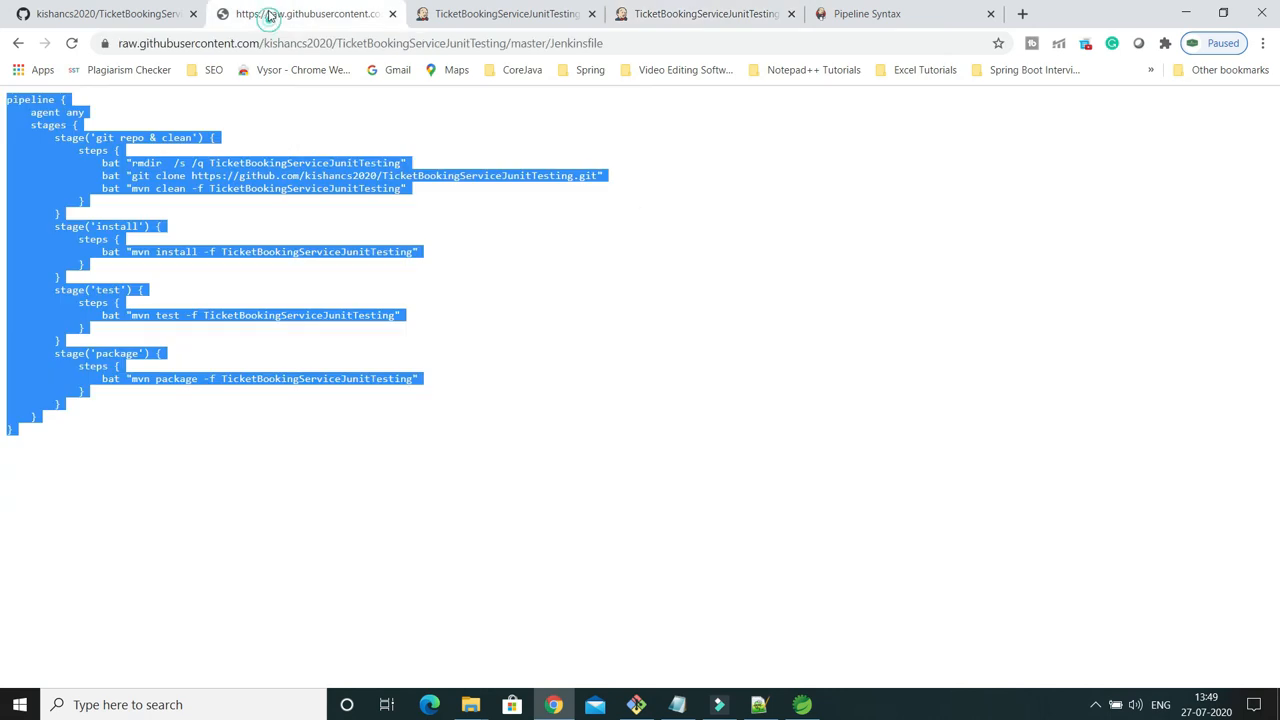
{"action": "left_click", "coordinate": [18, 43]}
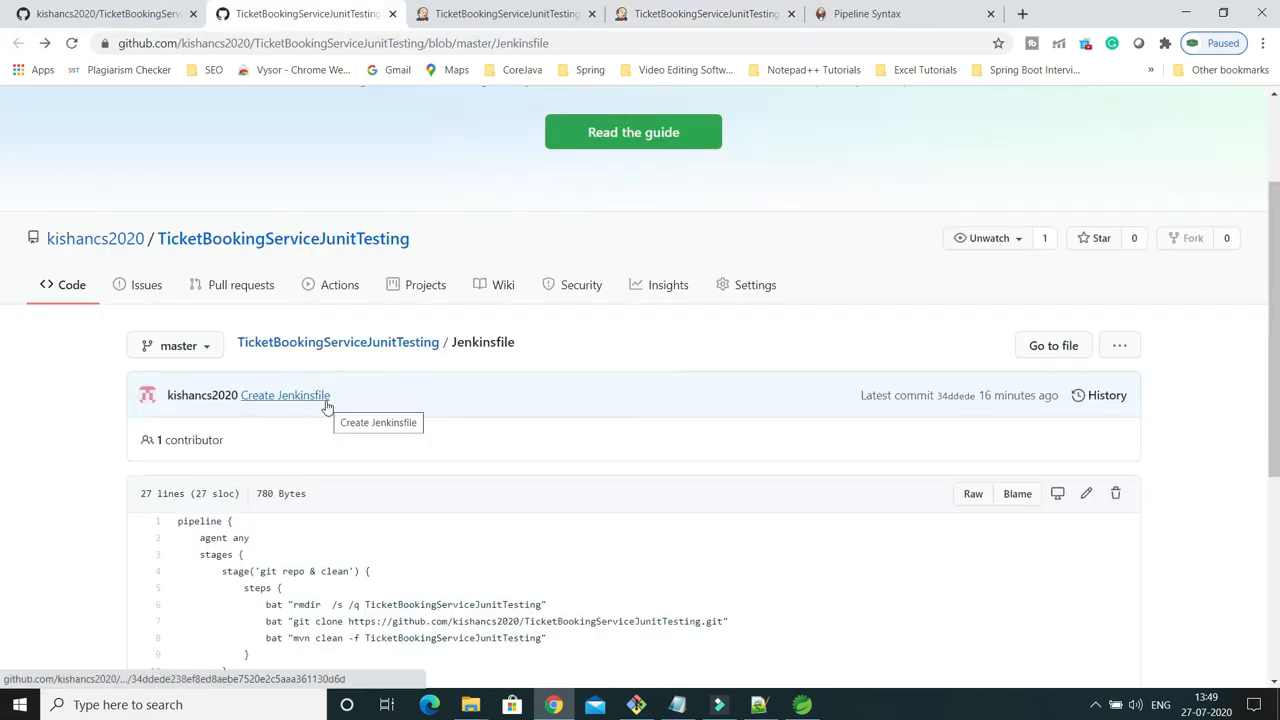
{"action": "scroll", "coordinate": [326, 405], "scroll_direction": "down", "scroll_amount": 3}
{"action": "scroll", "coordinate": [326, 405], "scroll_direction": "up", "scroll_amount": 3}
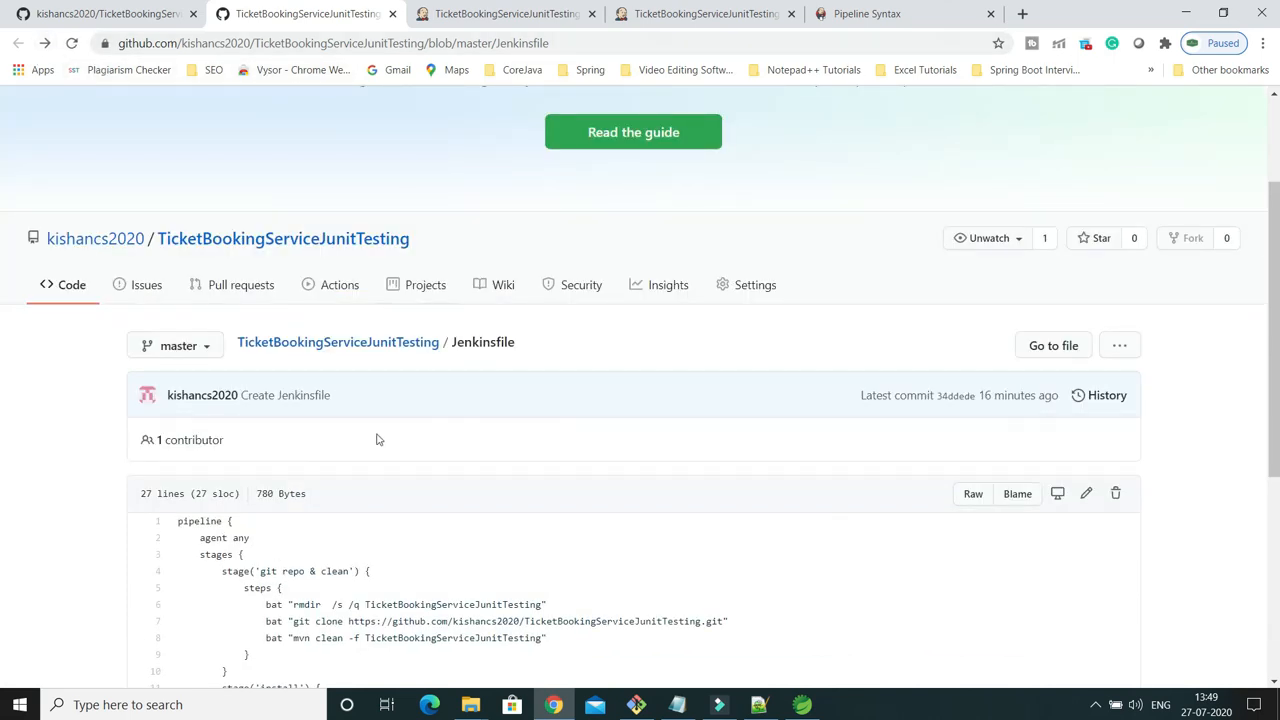
{"action": "left_click", "coordinate": [200, 238]}
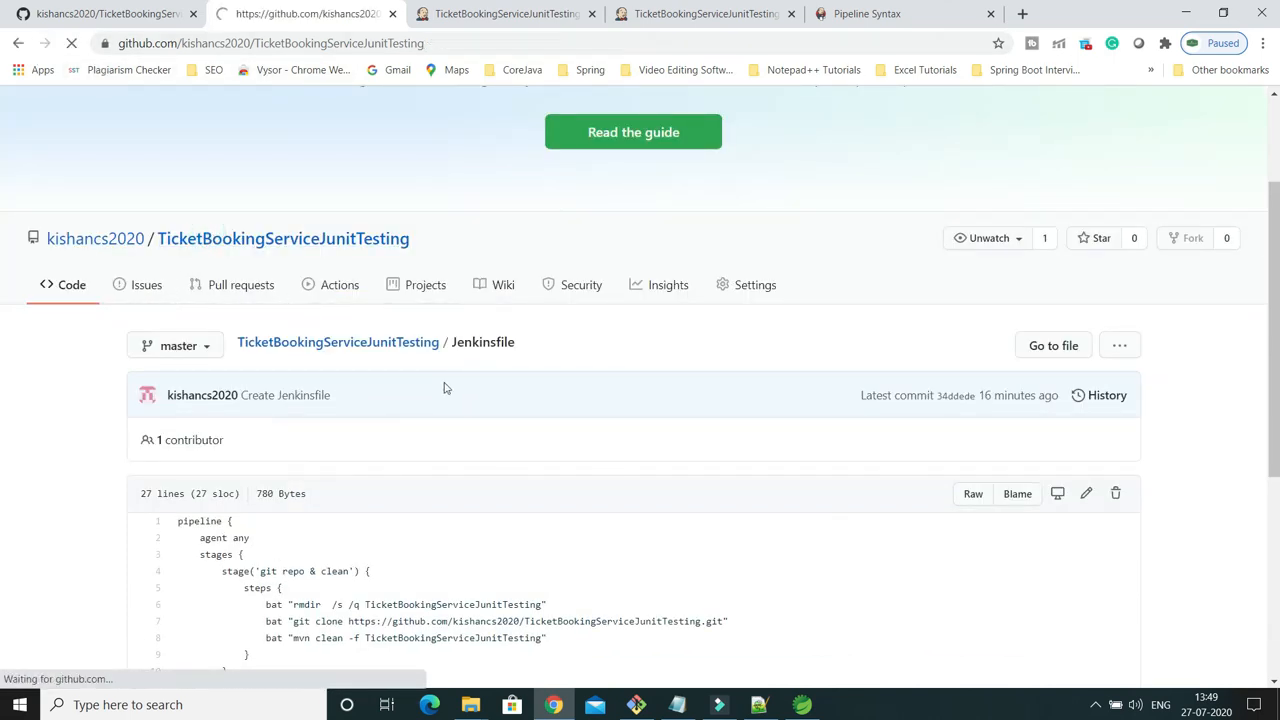
{"action": "scroll", "coordinate": [446, 386], "scroll_direction": "down", "scroll_amount": 5}
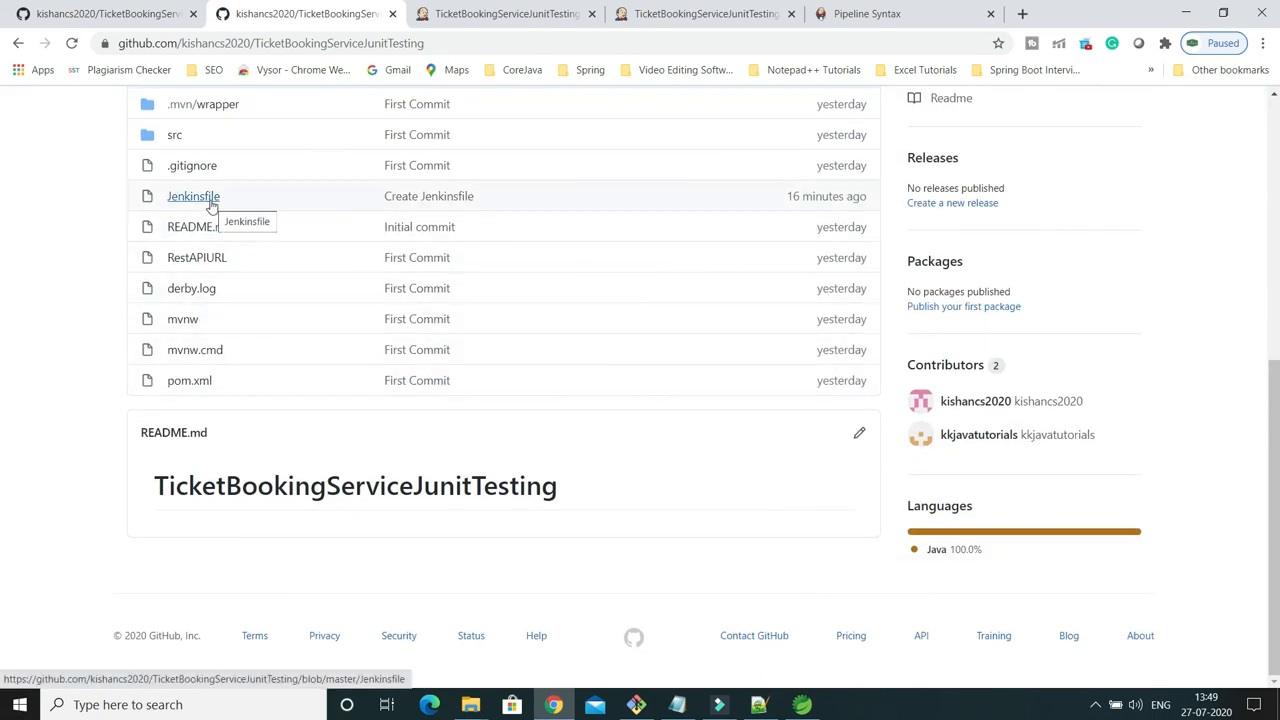
Return to the Jenkins pipeline page and compare the stage results of all builds in the Stage View.
{"action": "left_click", "coordinate": [120, 16]}
{"action": "left_click", "coordinate": [505, 14]}
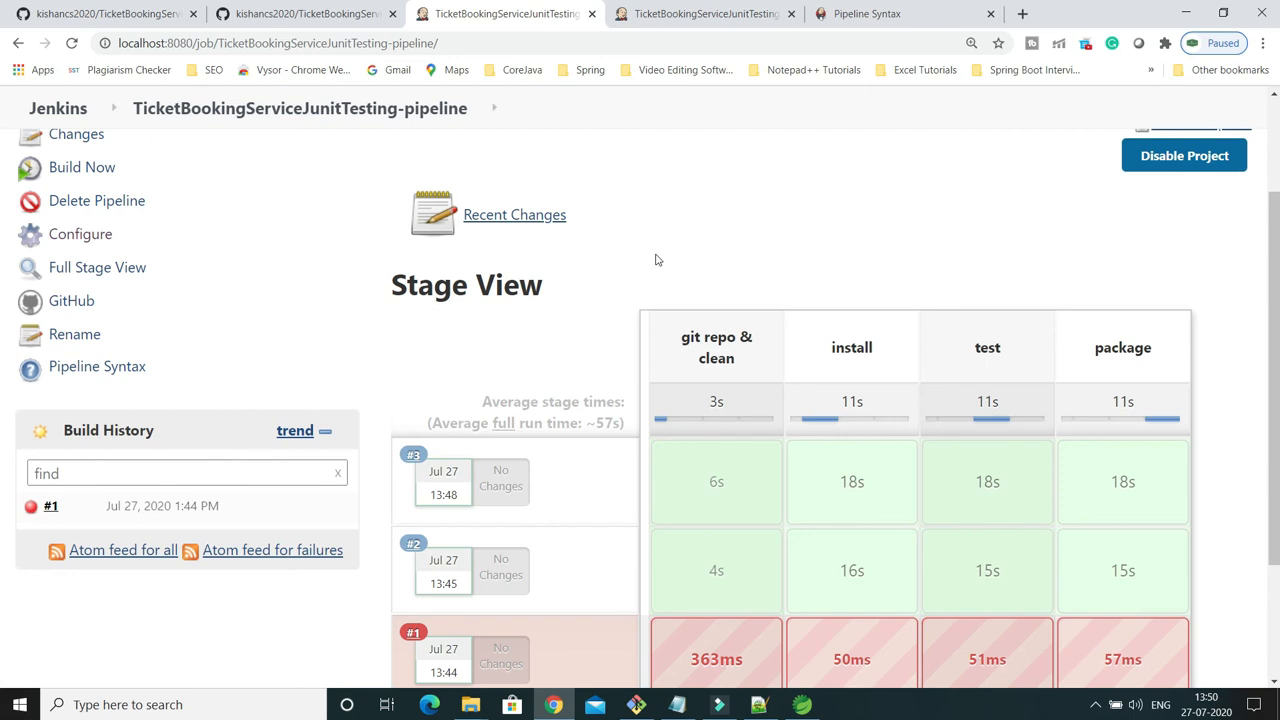
{"action": "scroll", "coordinate": [656, 260], "scroll_direction": "down", "scroll_amount": 1}
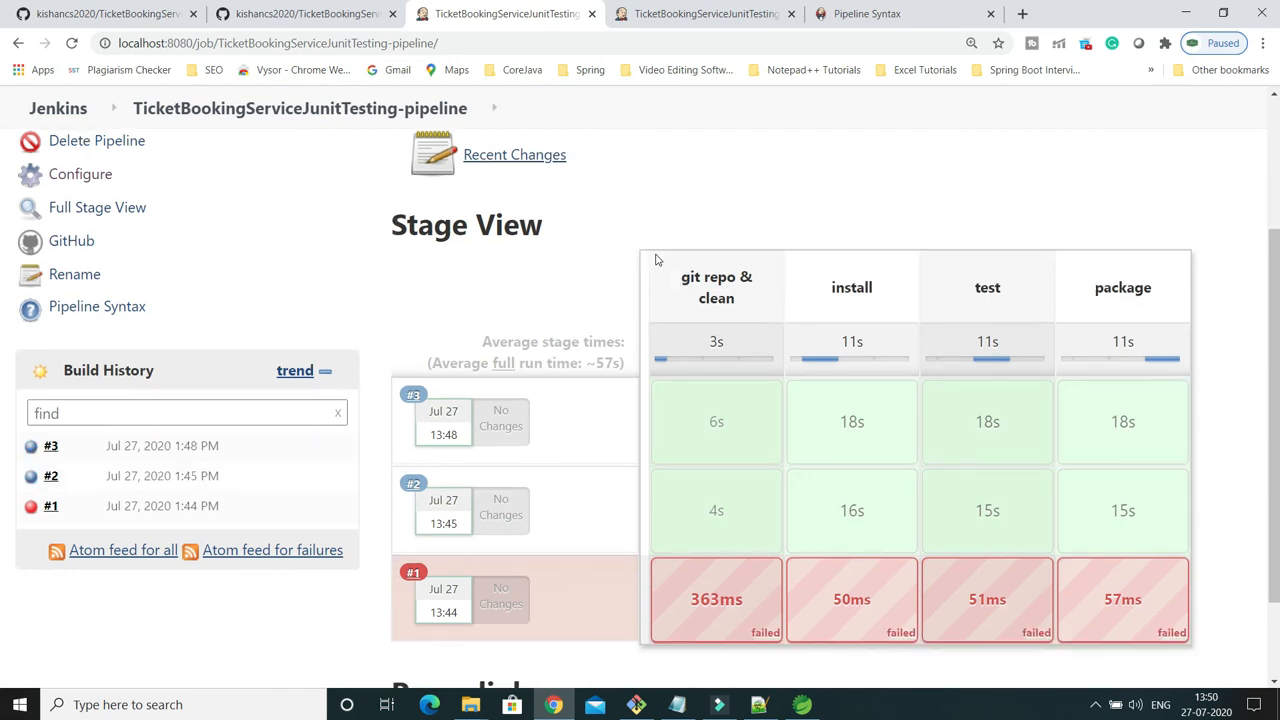